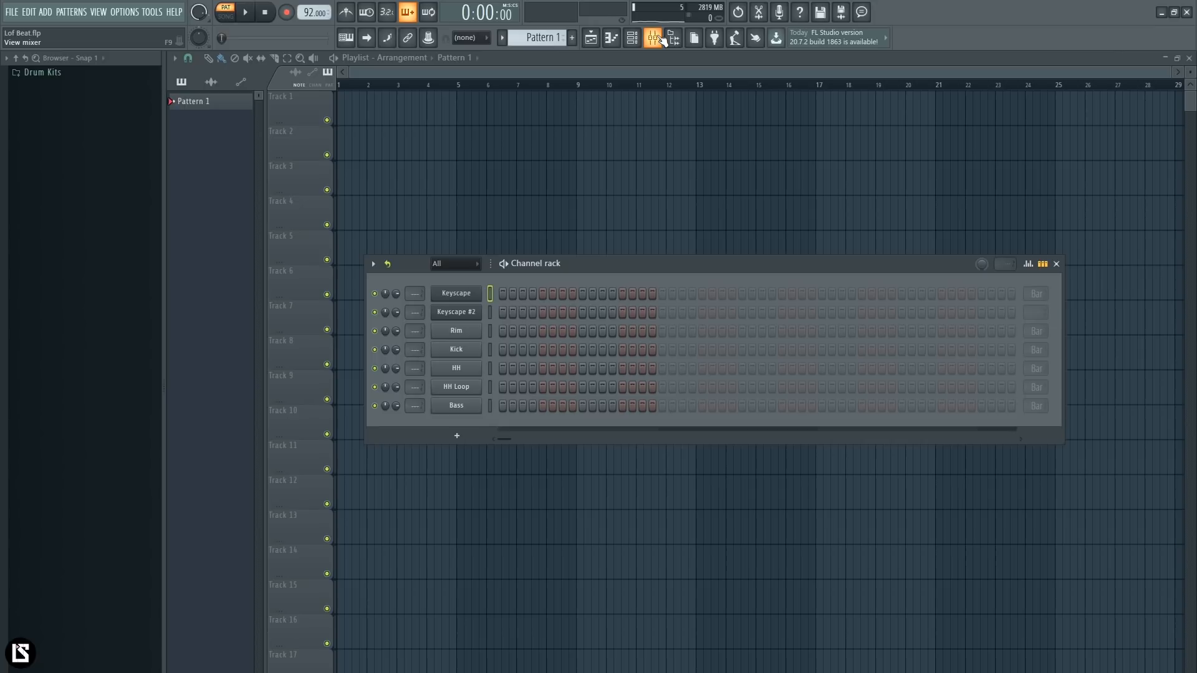
- Move the channel rack slightly higher and look over the mixer, closing it again
left_click_drag(636, 277, 628, 249)
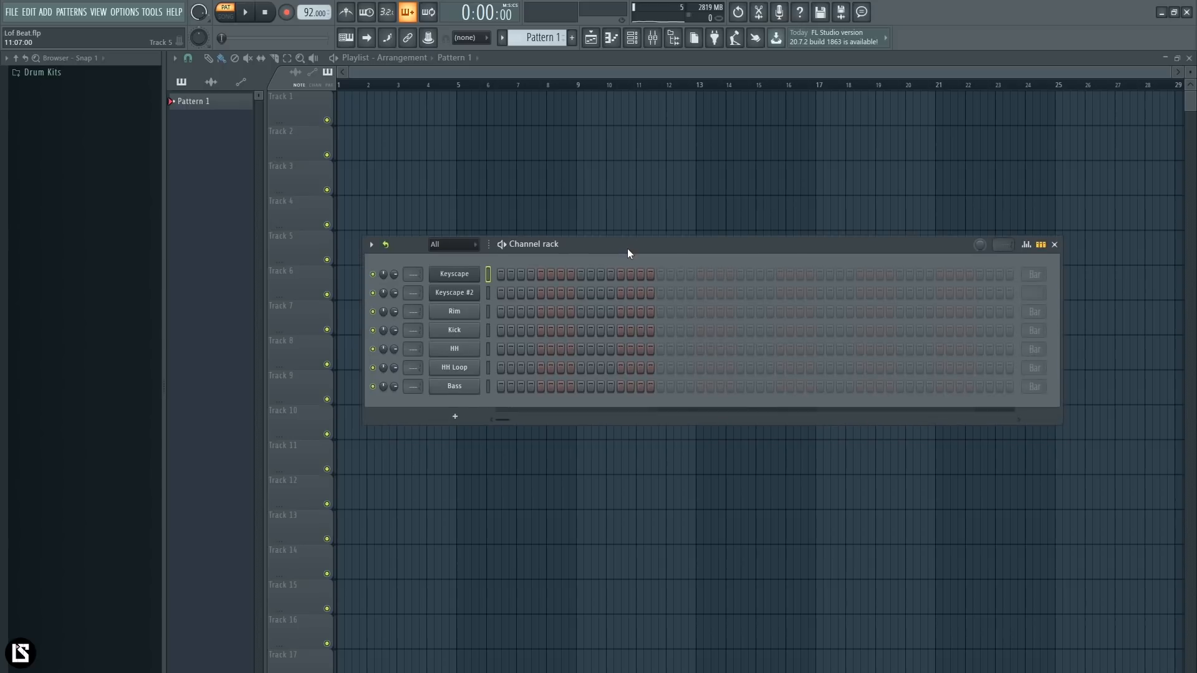
left_click(653, 39)
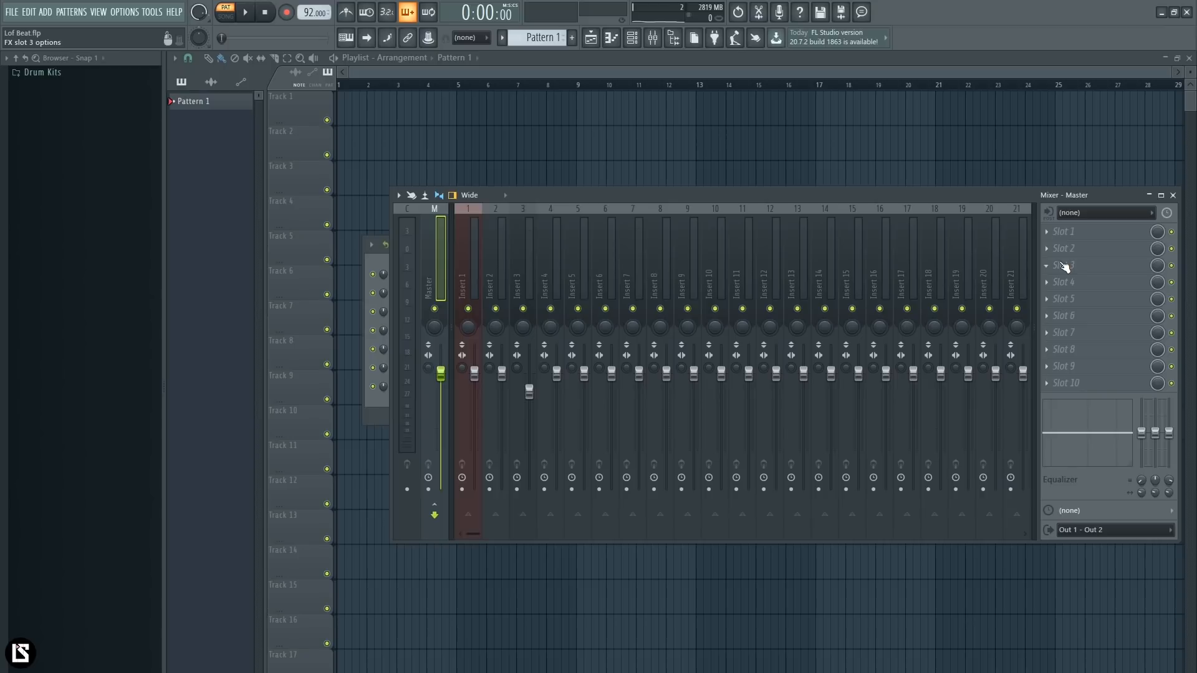
left_click(1172, 196)
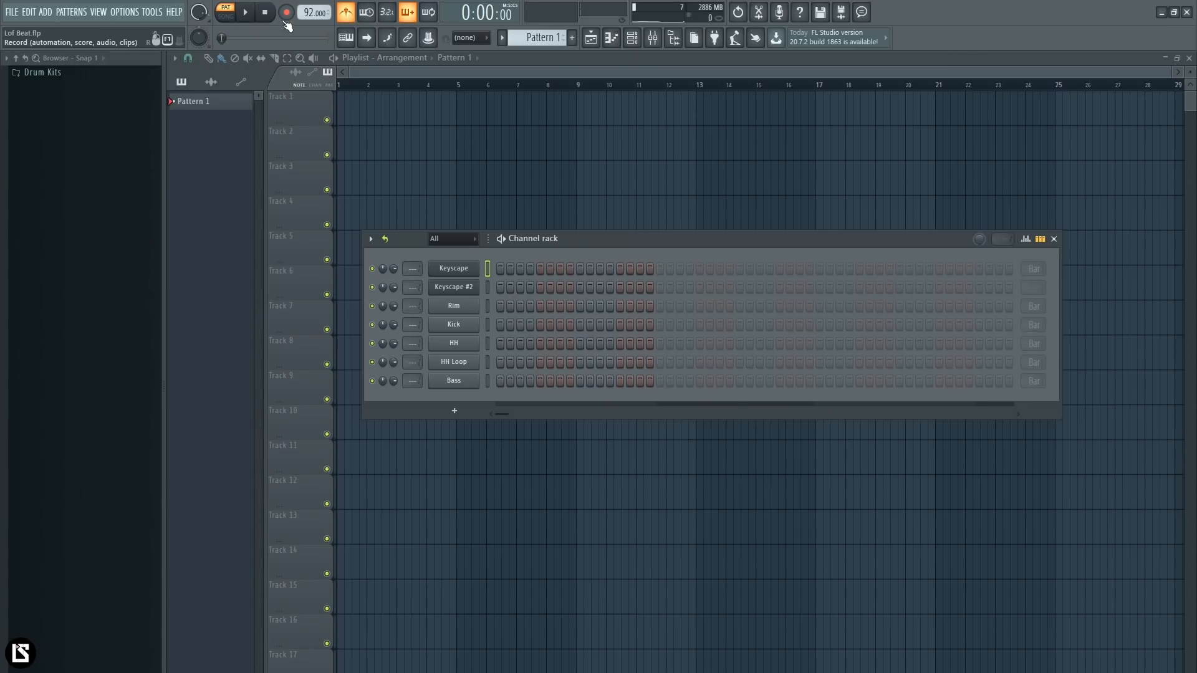
- Record everything into the Keyscape piano roll, playing the chords F4-C5-E5-A5, G4-B4-D5 and A4-C5-E5
left_click(286, 14)
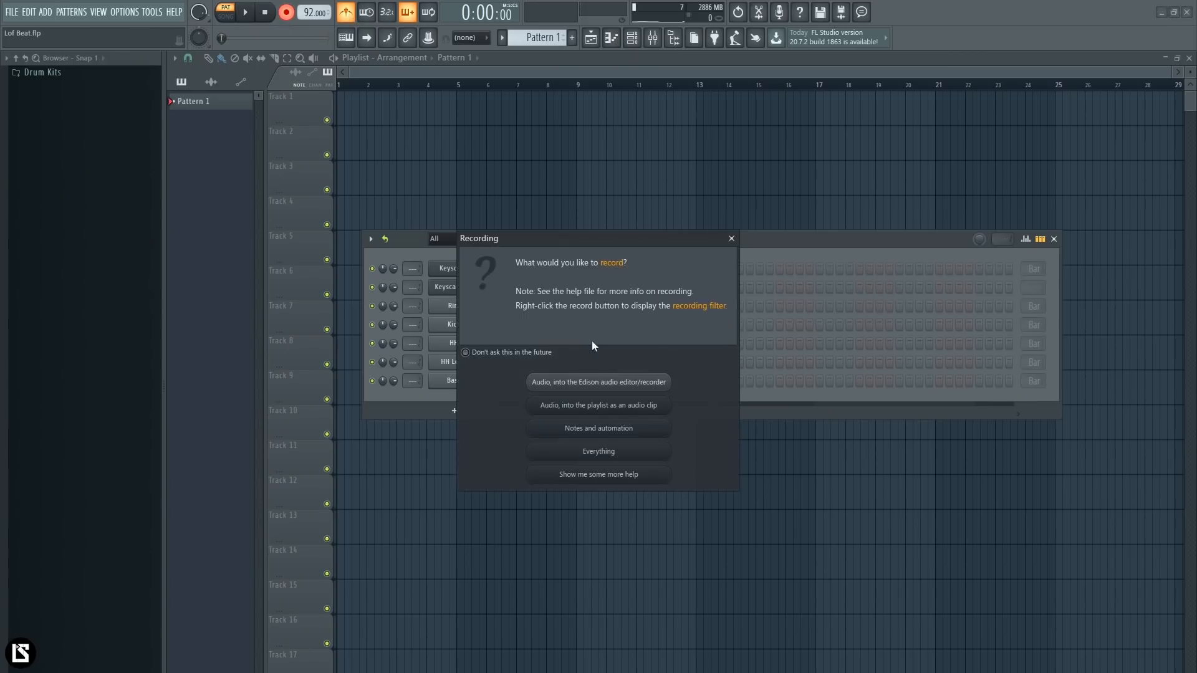
left_click(598, 452)
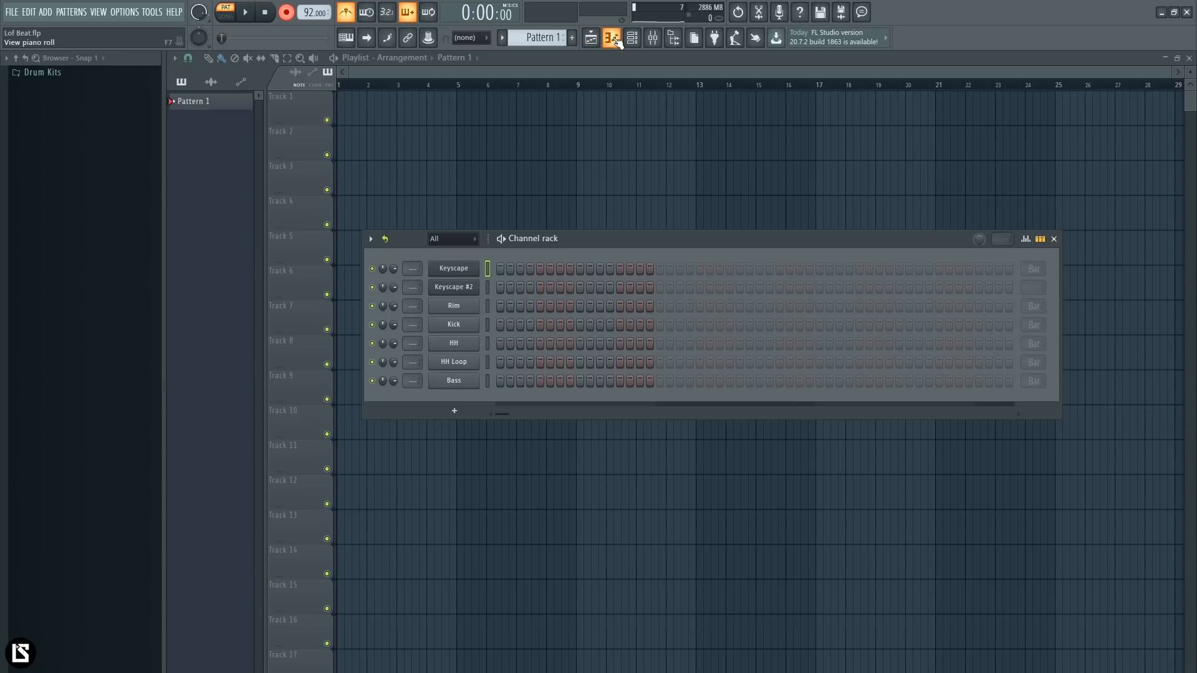
left_click(612, 39)
key("space")
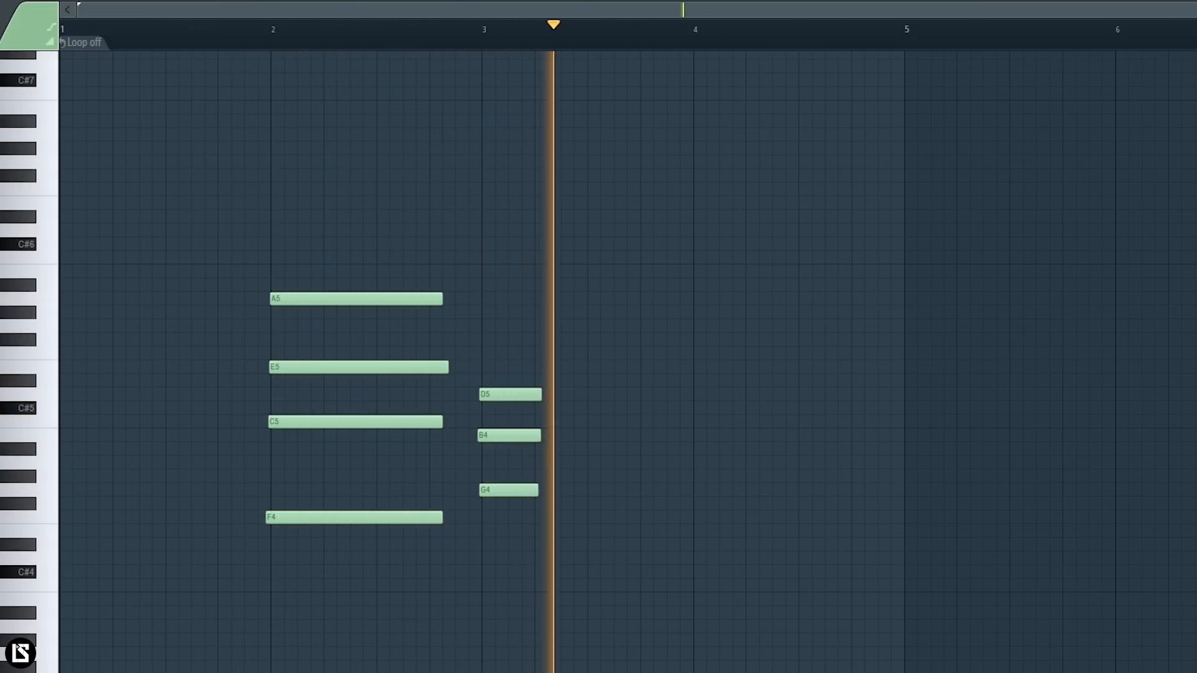
key("space")
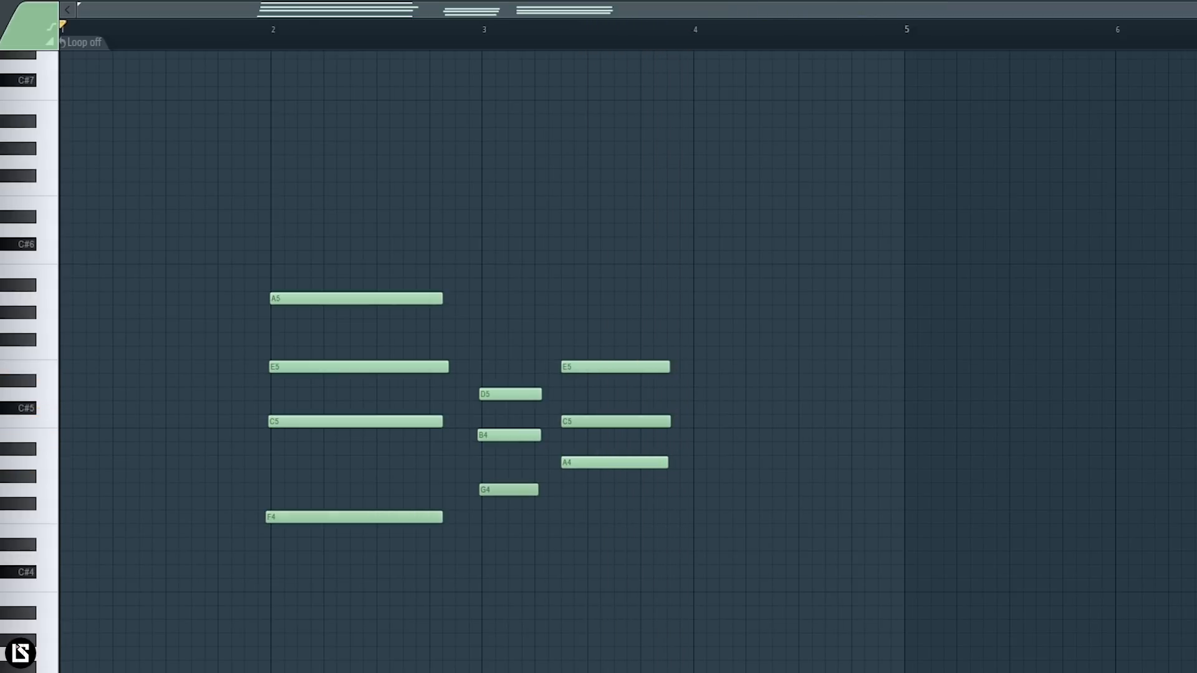
- Move all recorded chords one bar earlier to start at bar 1, and lengthen each chord to close the gaps
key("ctrl+a")
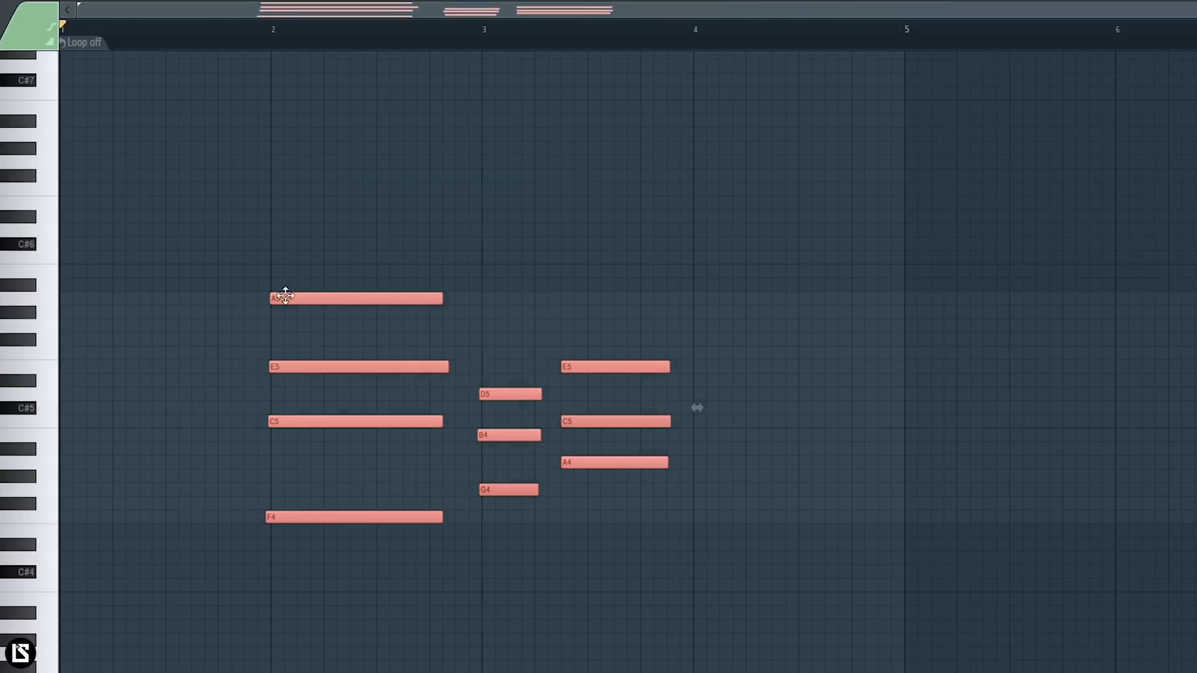
left_click_drag(286, 295, 74, 295)
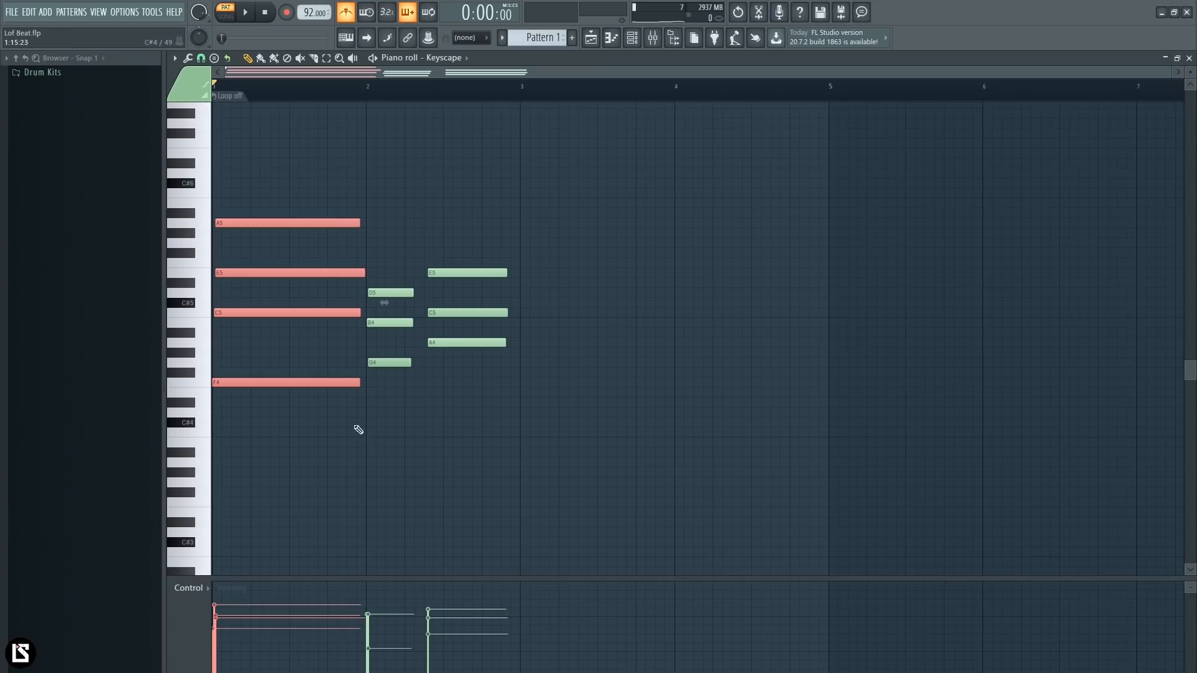
left_click(356, 428, "ctrl")
left_click_drag(404, 250, 421, 365)
left_click_drag(446, 259, 493, 404)
left_click_drag(506, 345, 516, 346)
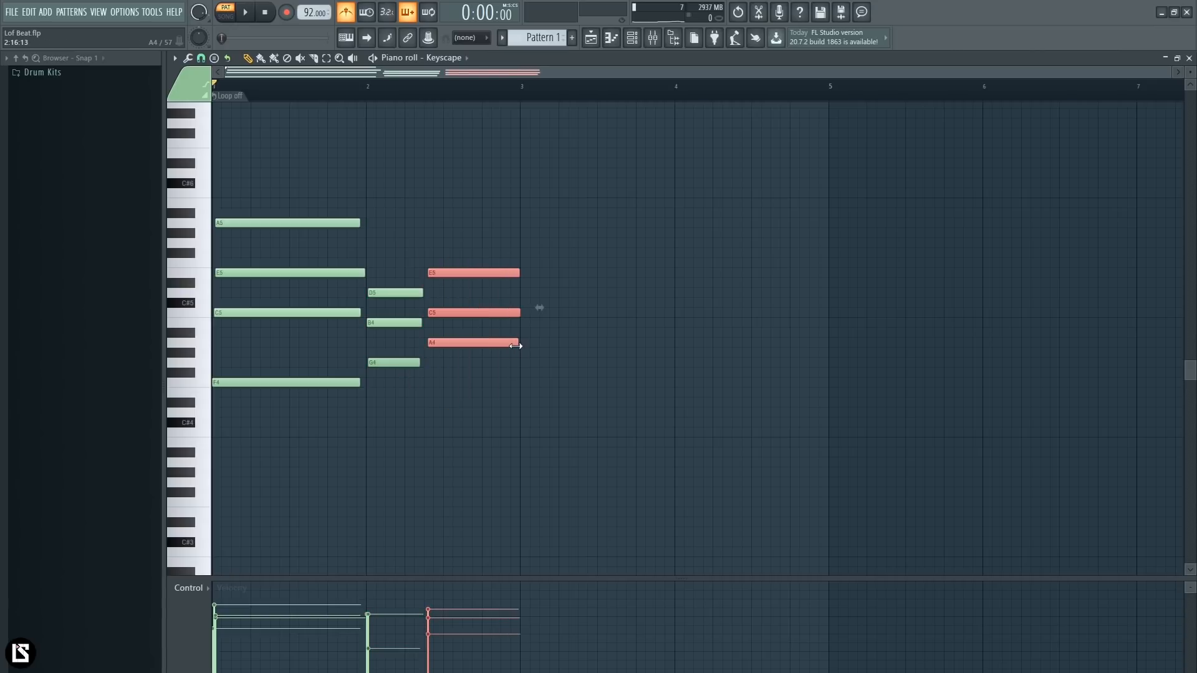
- Turn off the metronome and play back the chord progression
left_click(232, 87)
left_click(346, 14)
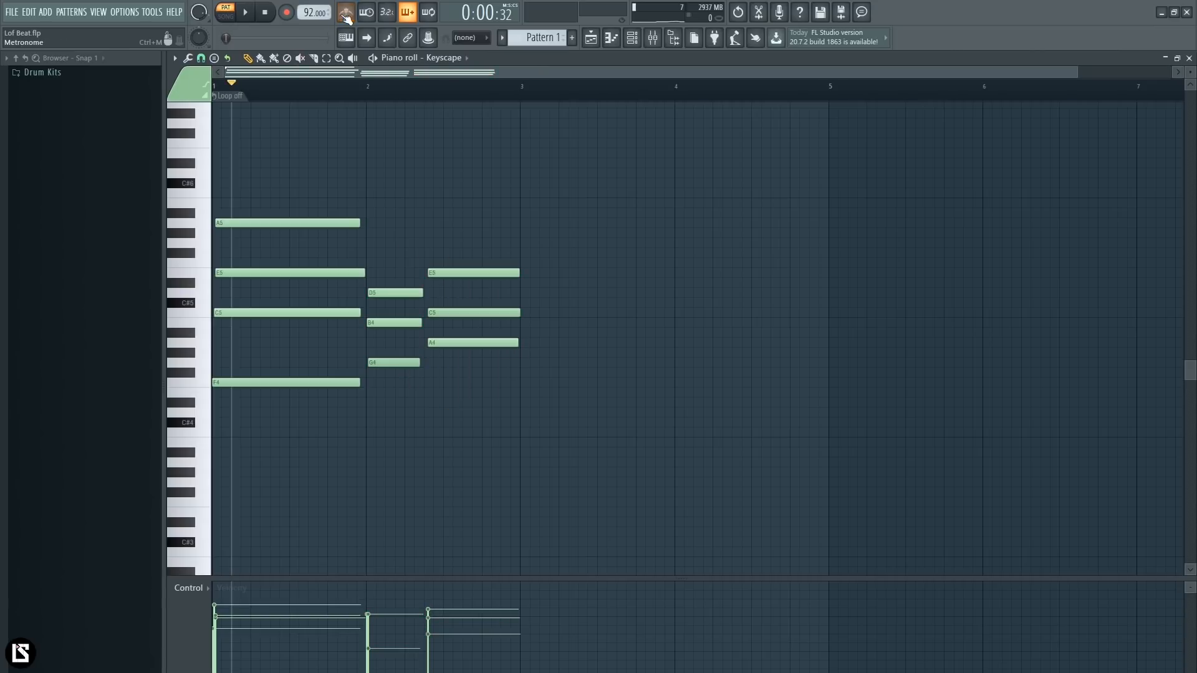
key("space")
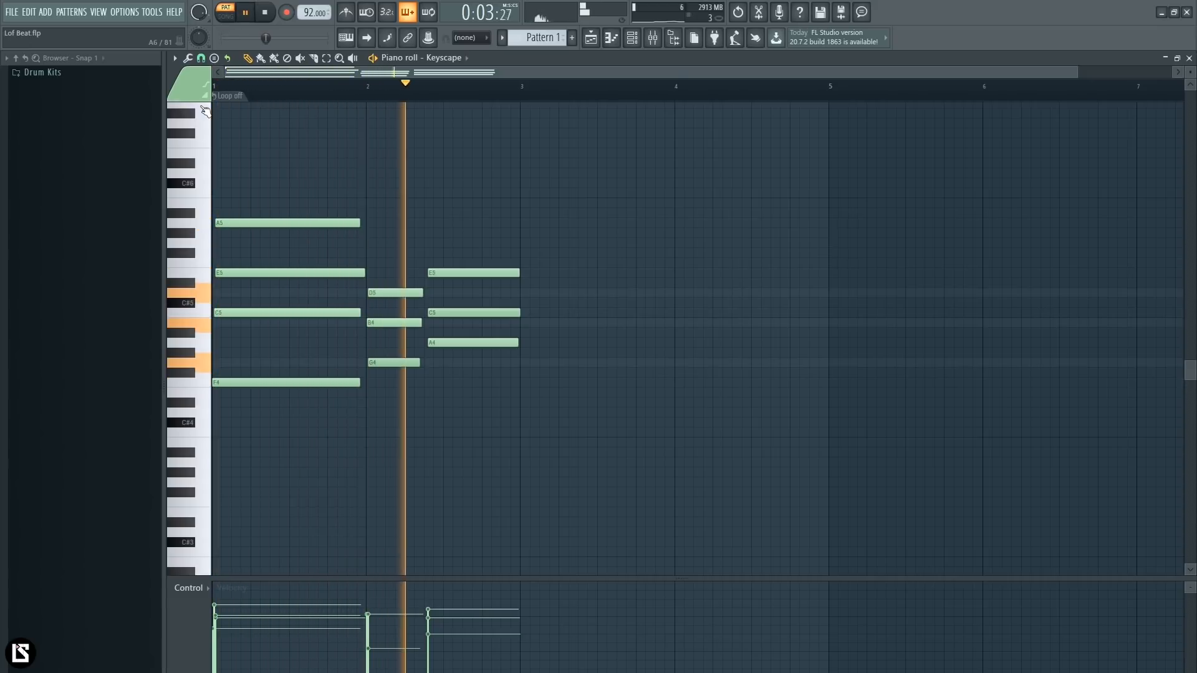
key("space")
- Shorten the third chord so it ends just before bar 3, and listen to the chords
left_click_drag(515, 228, 520, 347)
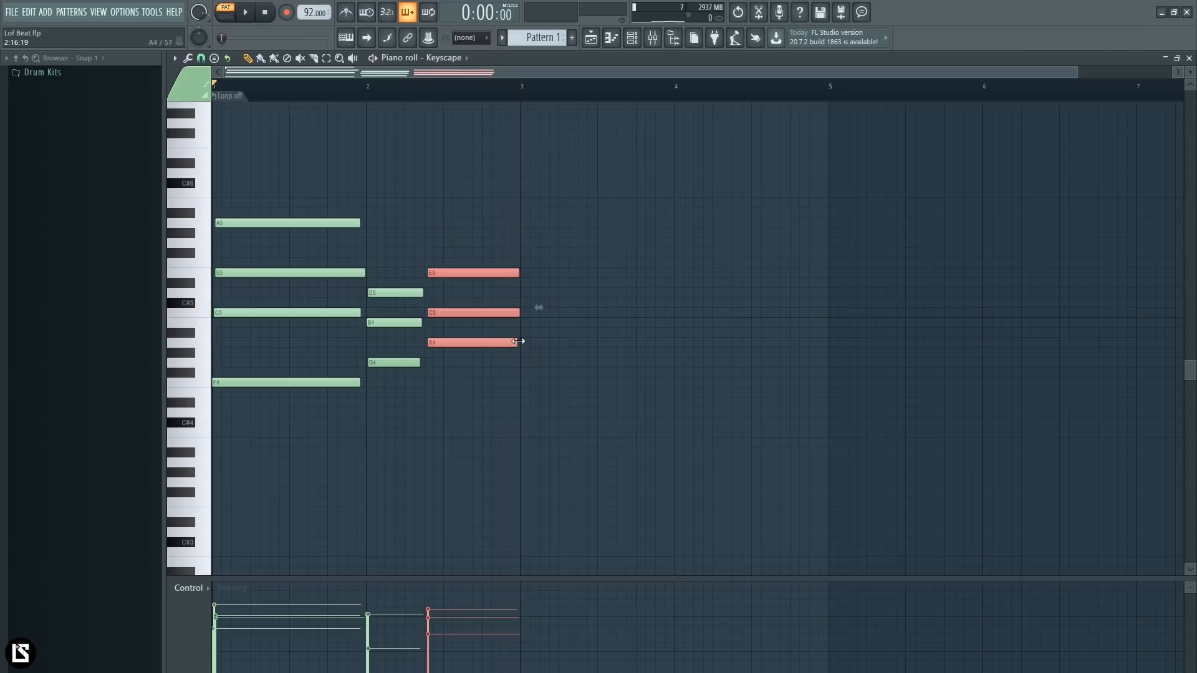
left_click(491, 397)
key("space")
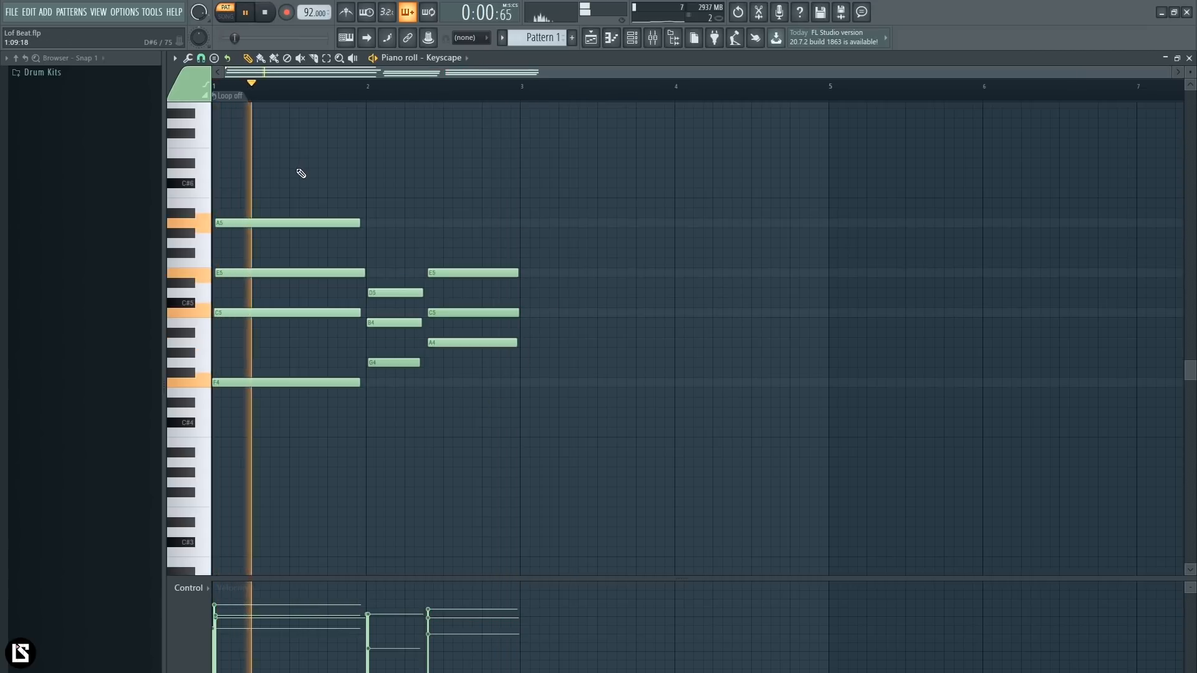
key("space")
- Nudge the top notes of the chords slightly later for a looser feel, checking with playback
left_click_drag(241, 224, 246, 224)
key("space")
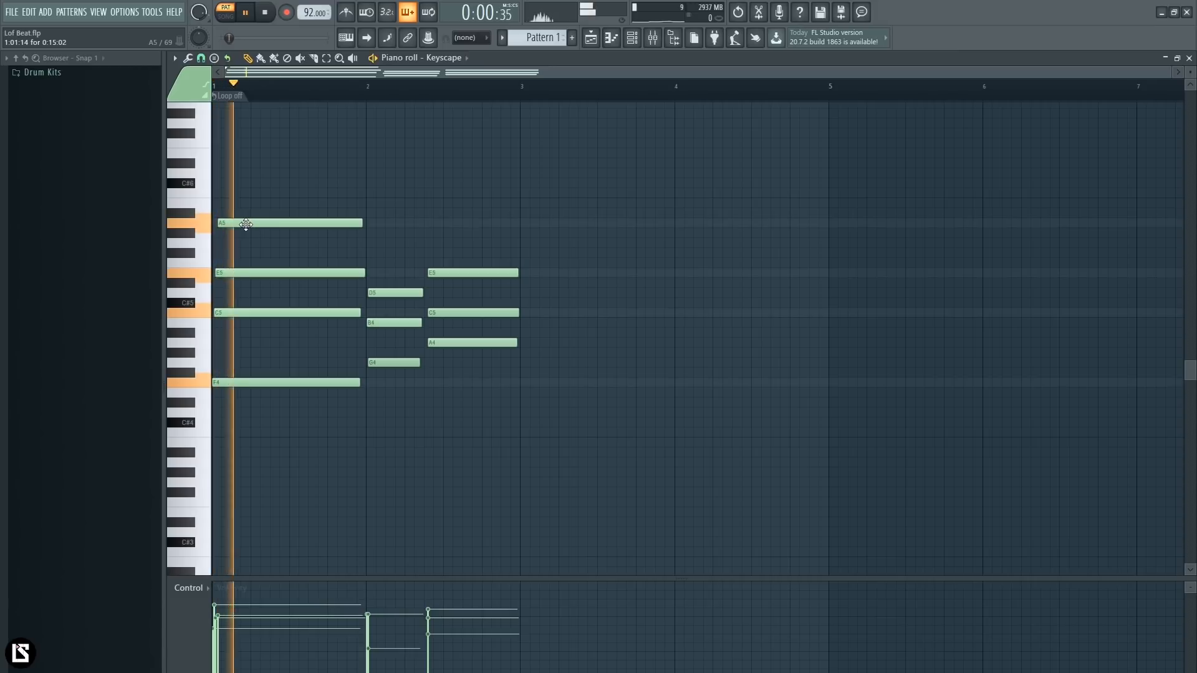
left_click_drag(372, 291, 374, 291)
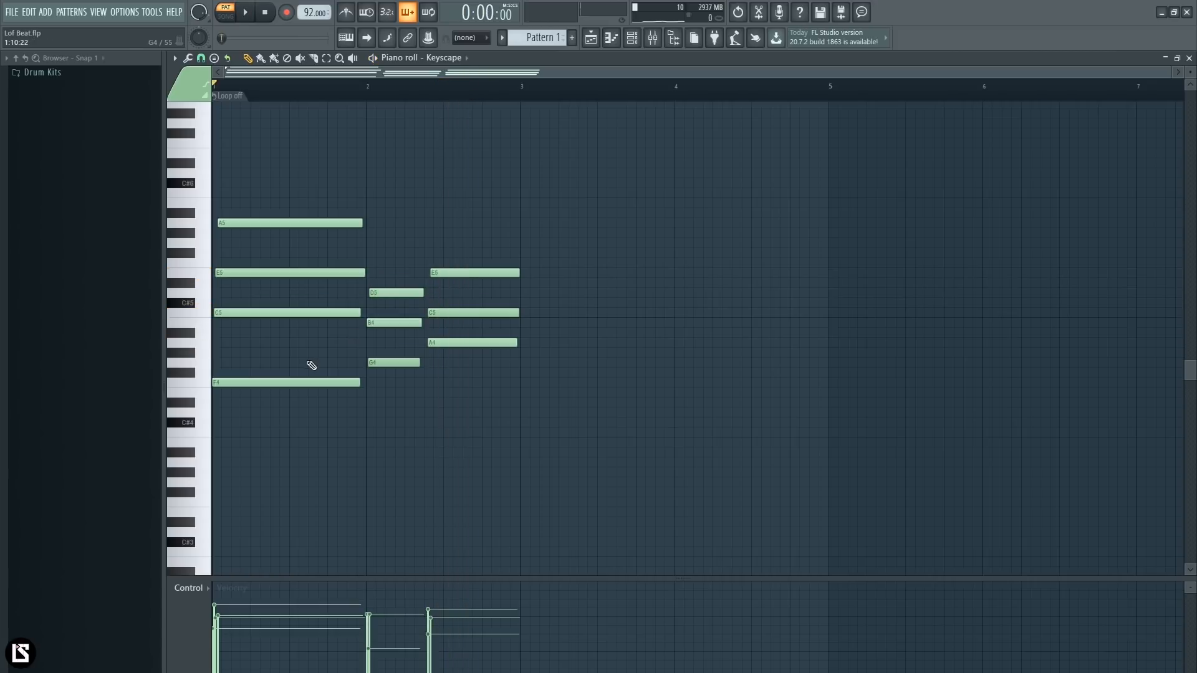
- Copy the root notes F4, G4 and A4 one octave lower, even out the copies' velocities, and play back the result
left_click(304, 382, "ctrl+shift")
left_click(382, 362, "ctrl+shift")
left_click(441, 343, "ctrl+shift")
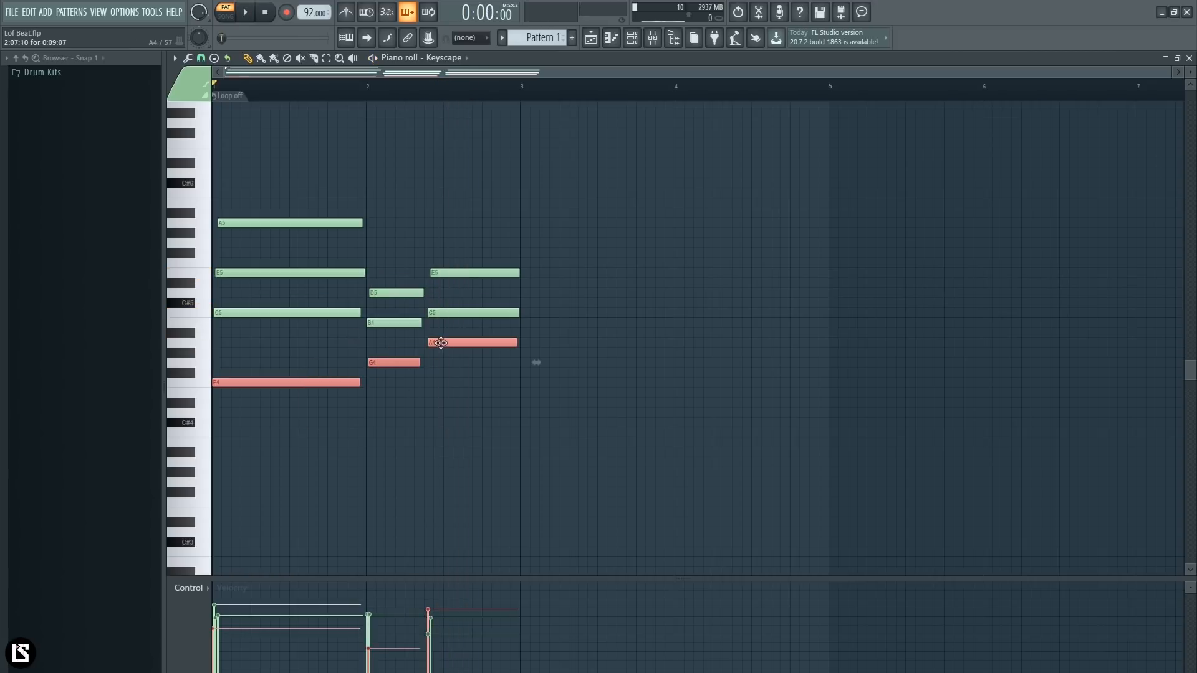
key("ctrl+Down")
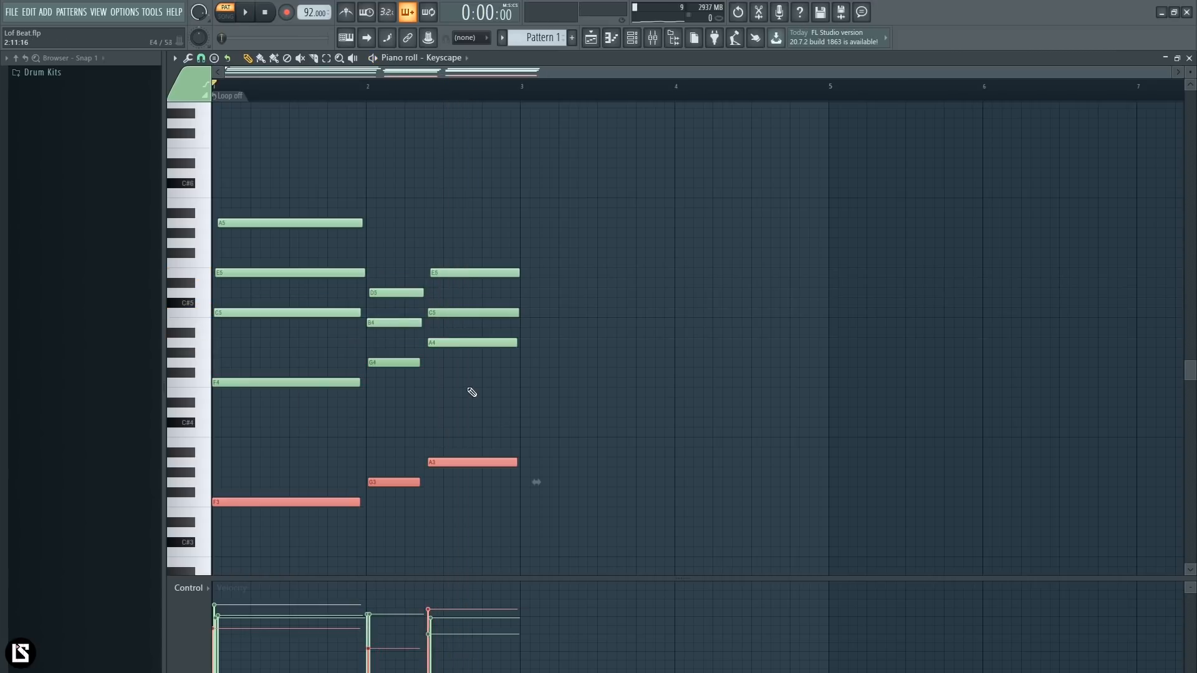
left_click_drag(260, 617, 449, 607)
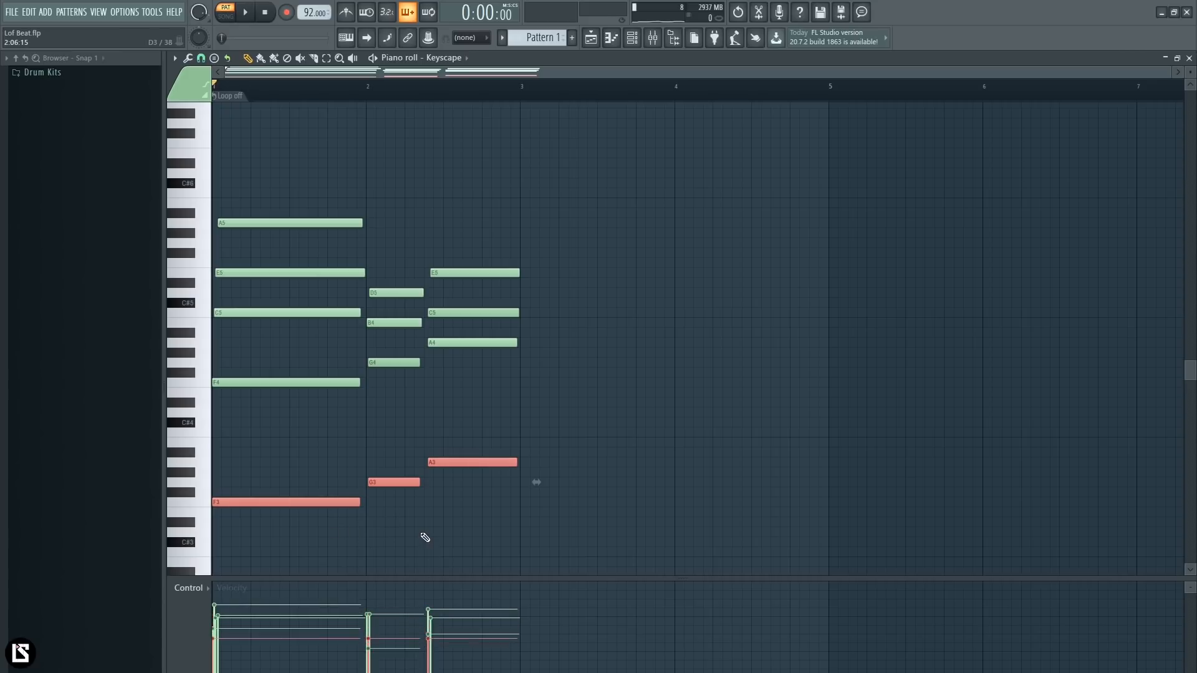
key("space")
key("ctrl+d")
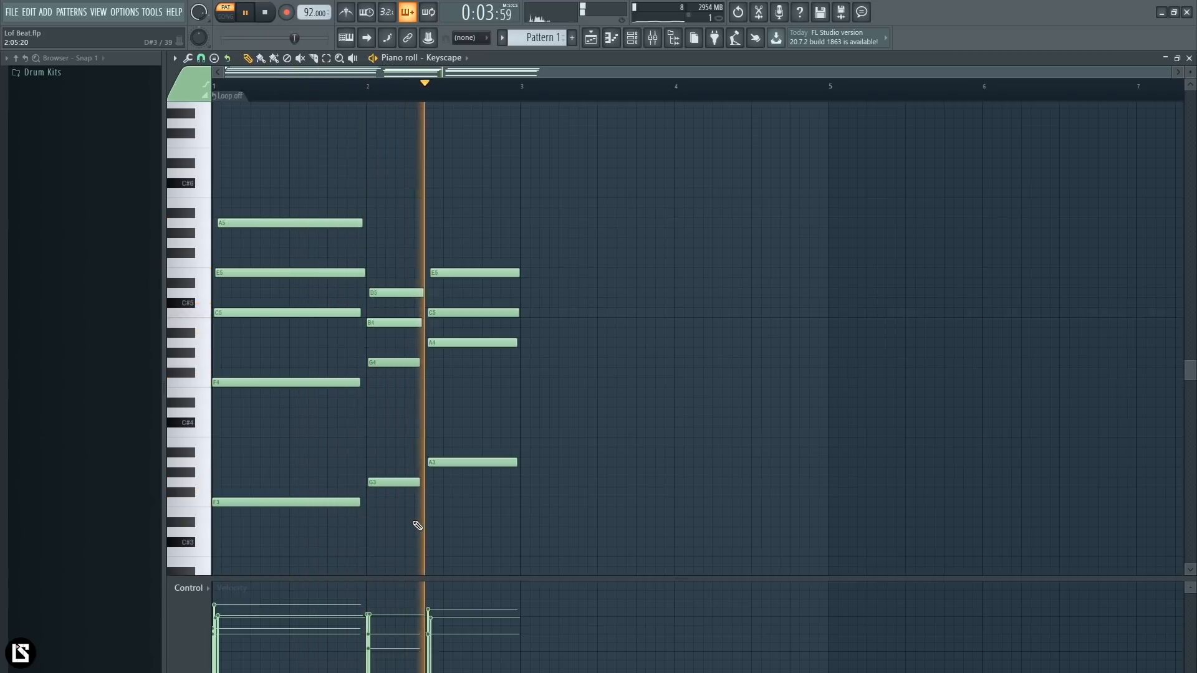
key("space")
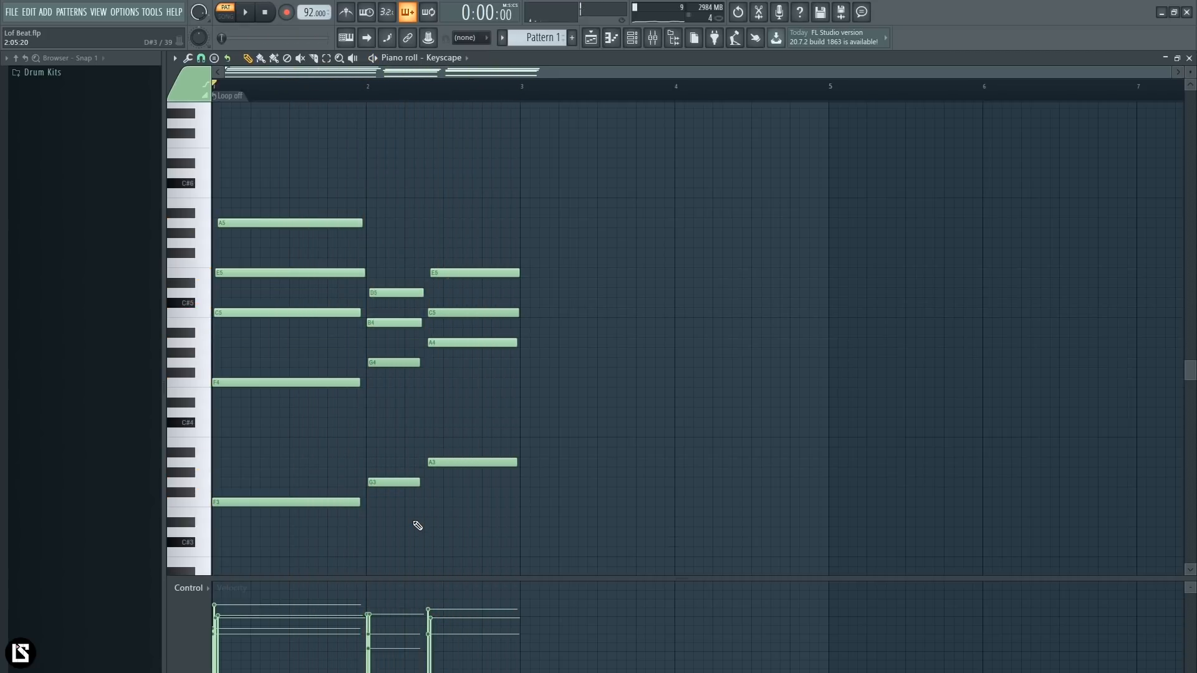
- Try to lengthen the bass notes F3, G3 and A3 slightly, and undo the change
left_click_drag(342, 440, 492, 523)
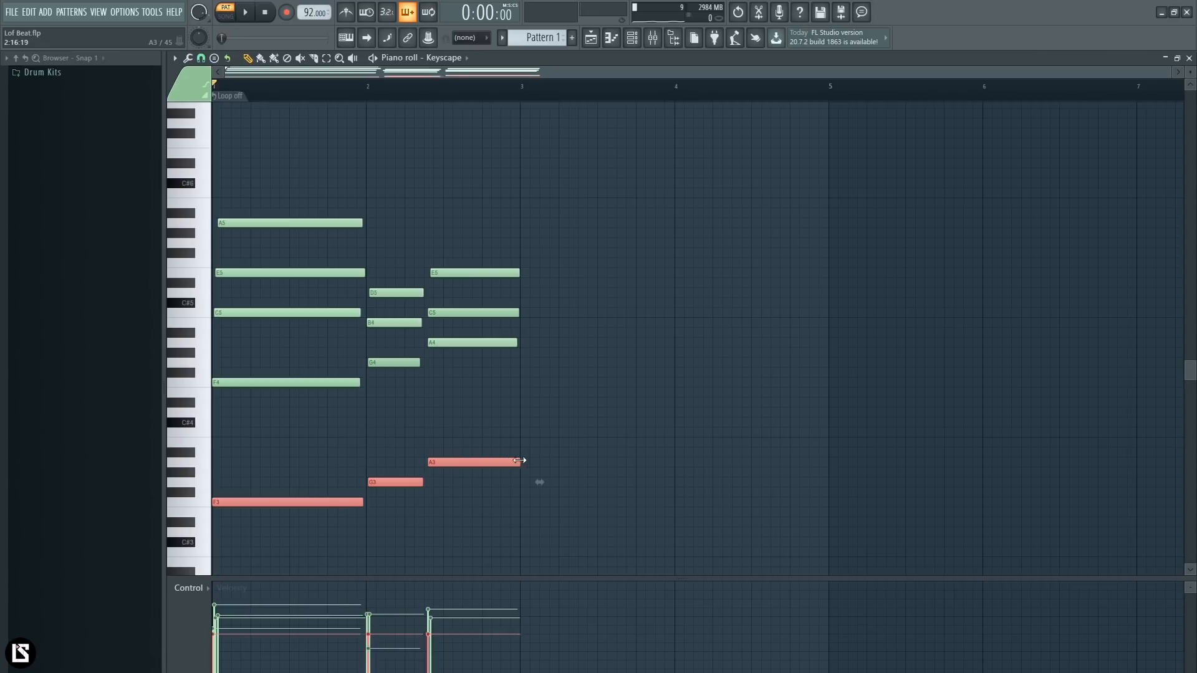
key("ctrl+z")
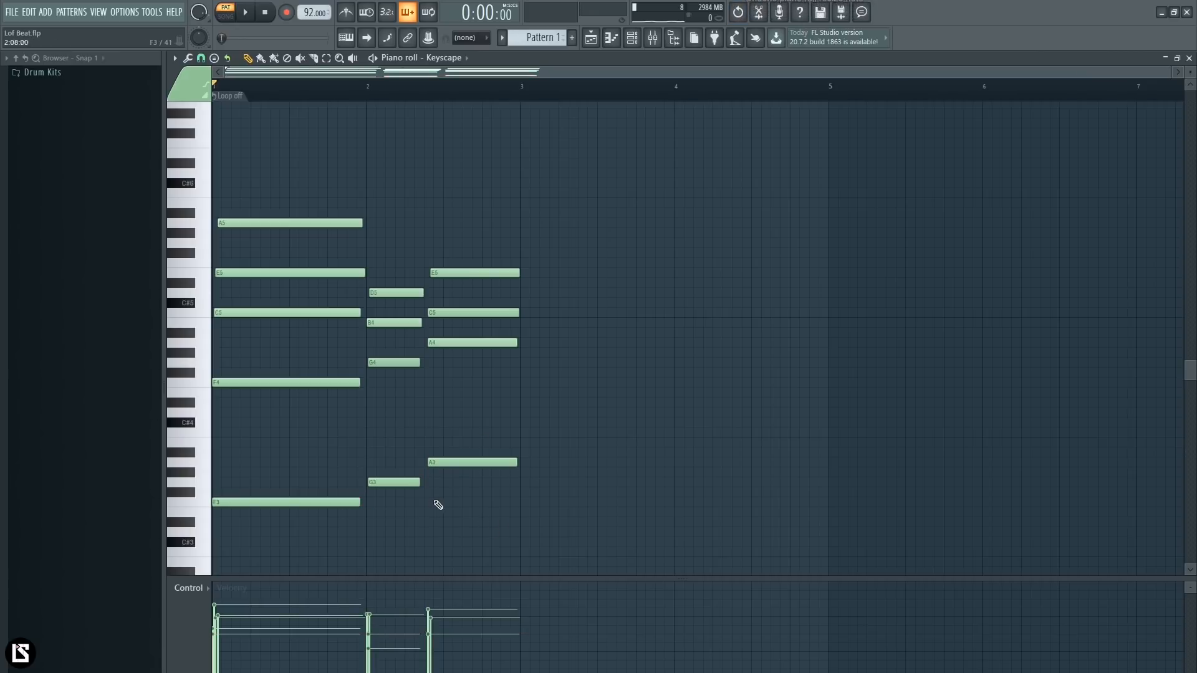
- Place a C6 melody note above the end of the first chord and delete the misplaced C#6 note
scroll(432, 139, "up", 2)
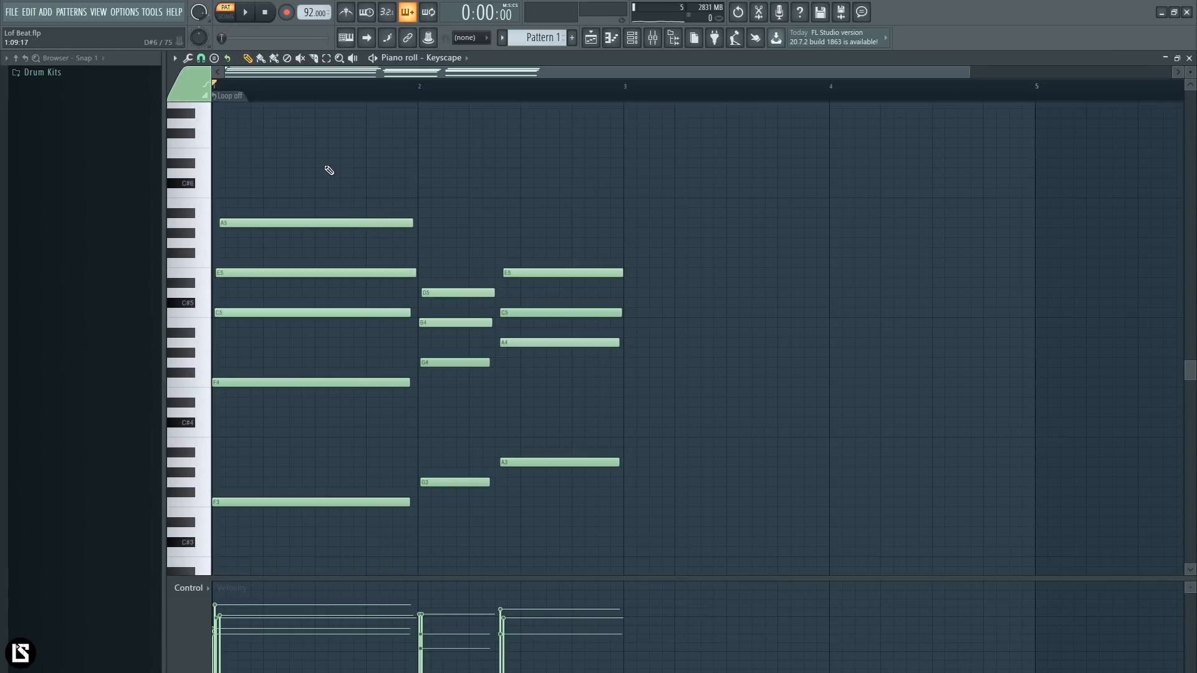
left_click(378, 185)
key("space")
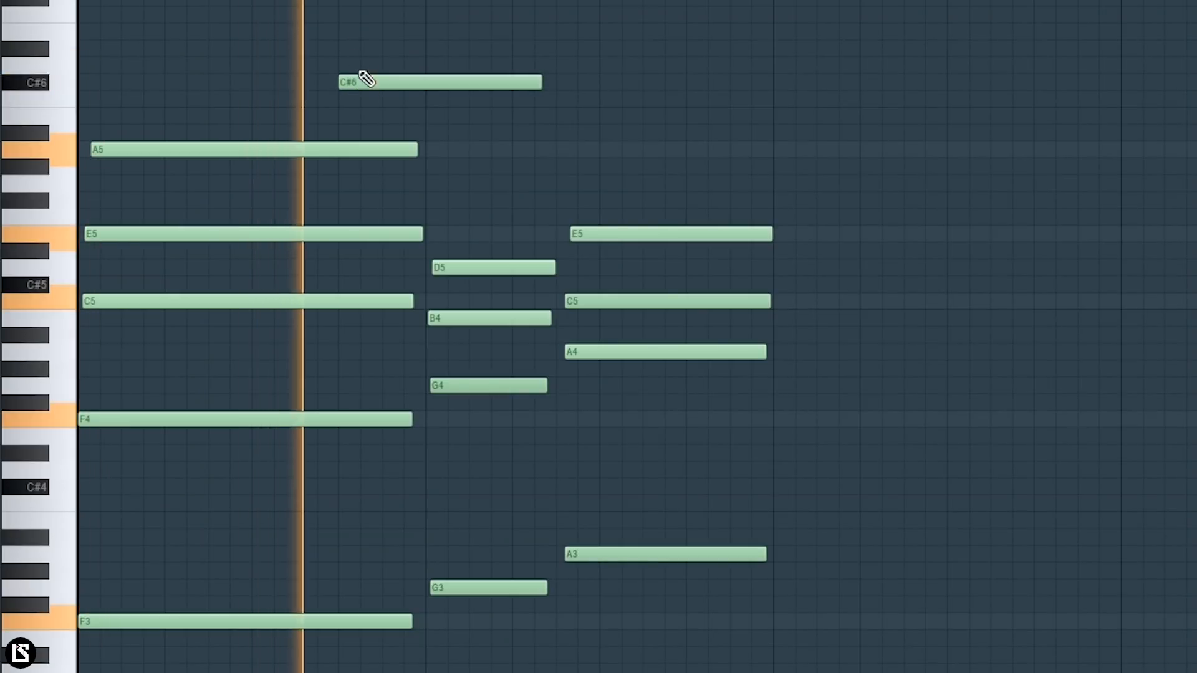
key("space")
left_click(378, 174)
right_click(358, 66)
left_click(358, 100)
key("space")
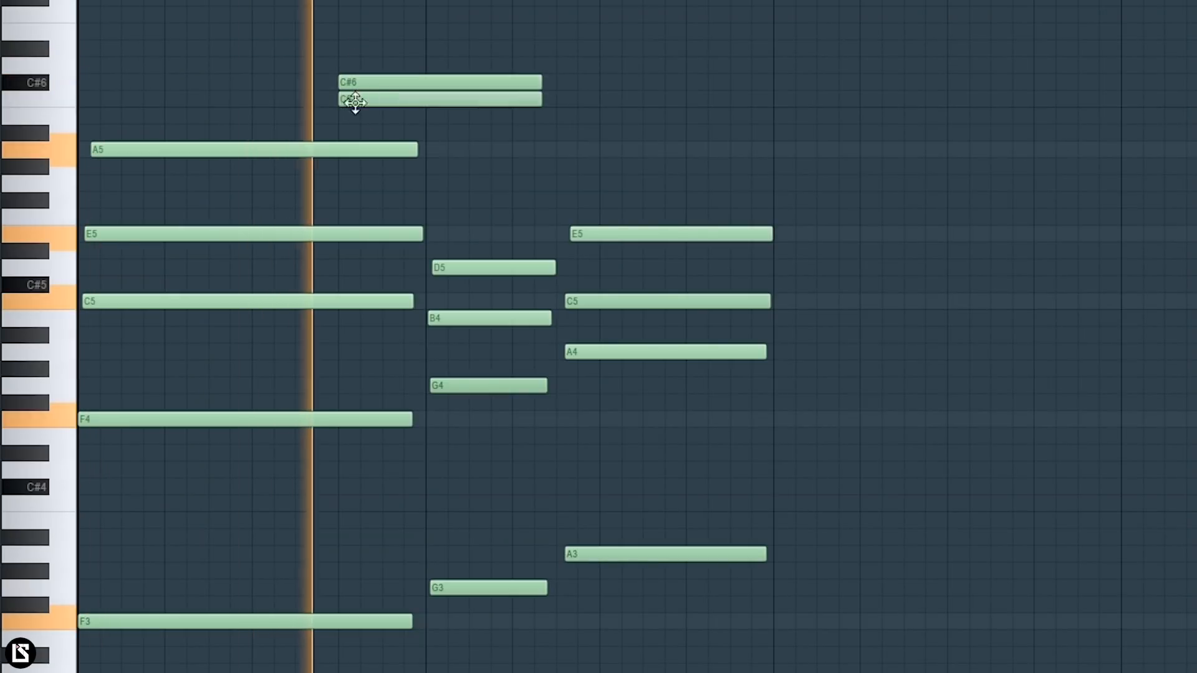
key("space")
right_click(359, 82)
key("space")
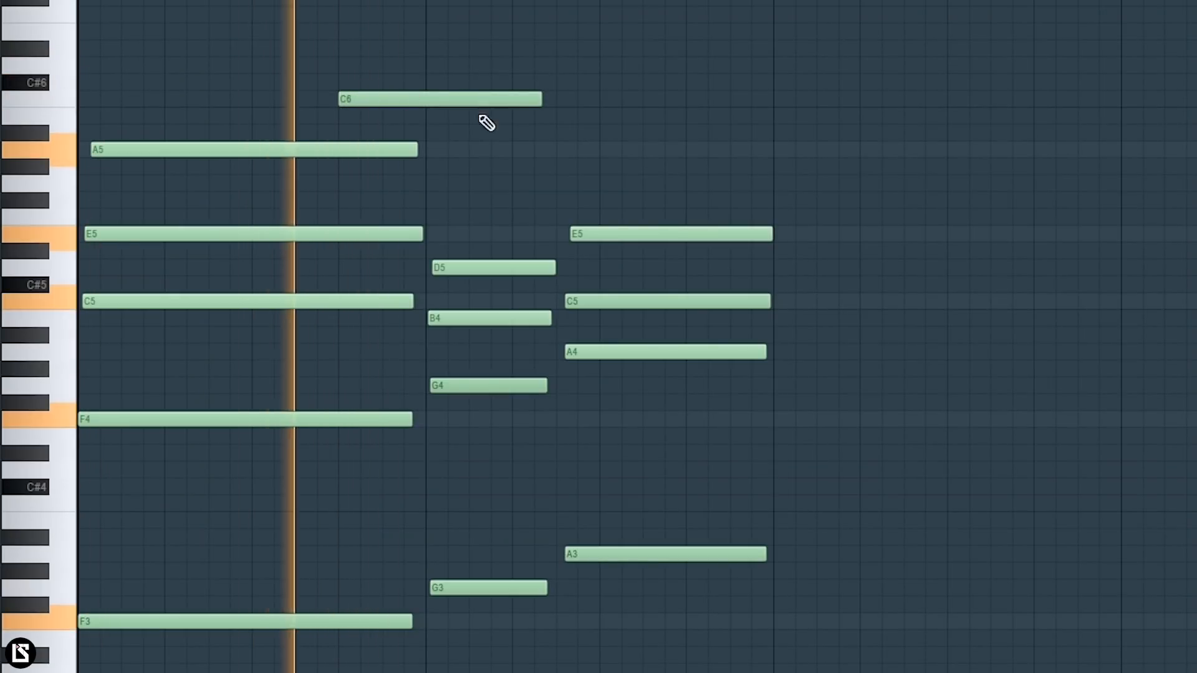
- Shorten the C6 note to end just before bar 2, and add an equally long B5 note starting slightly before it
left_click_drag(541, 101, 409, 107)
key("space")
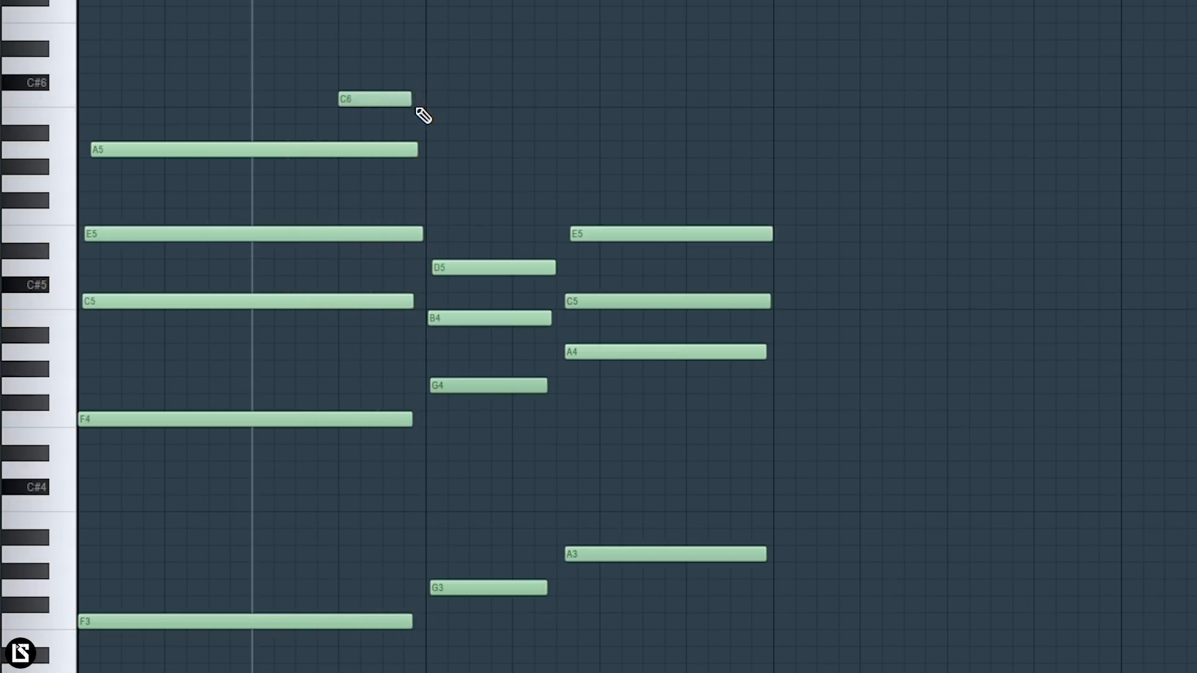
key("space")
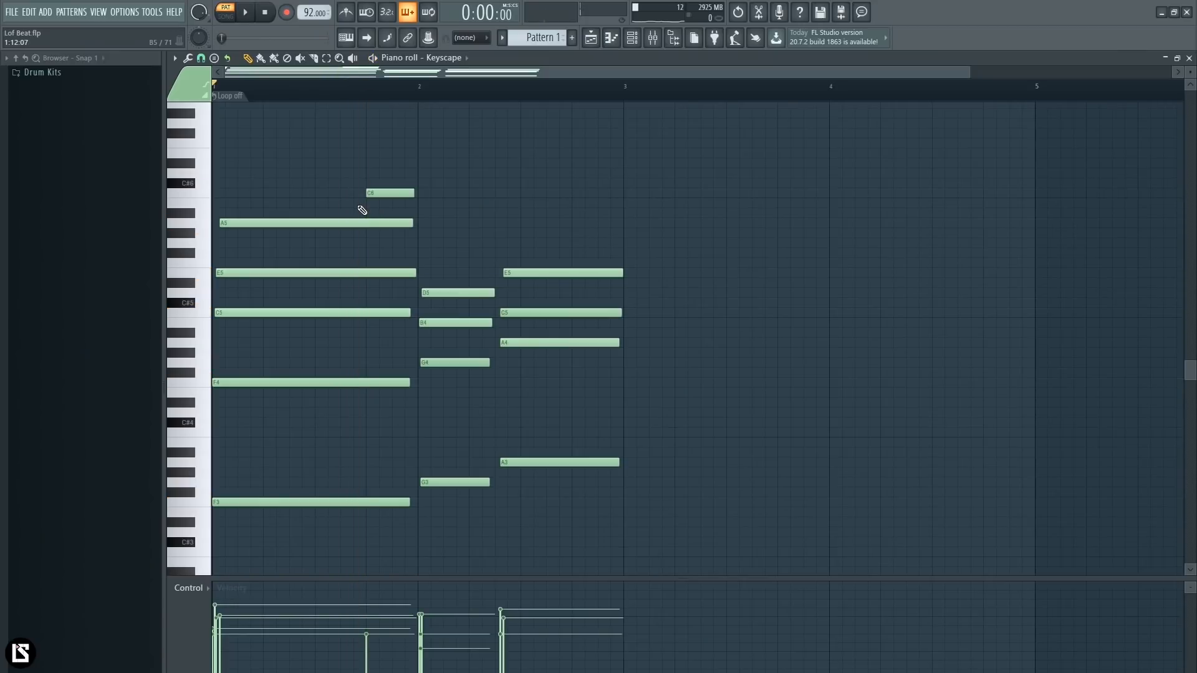
left_click(356, 203)
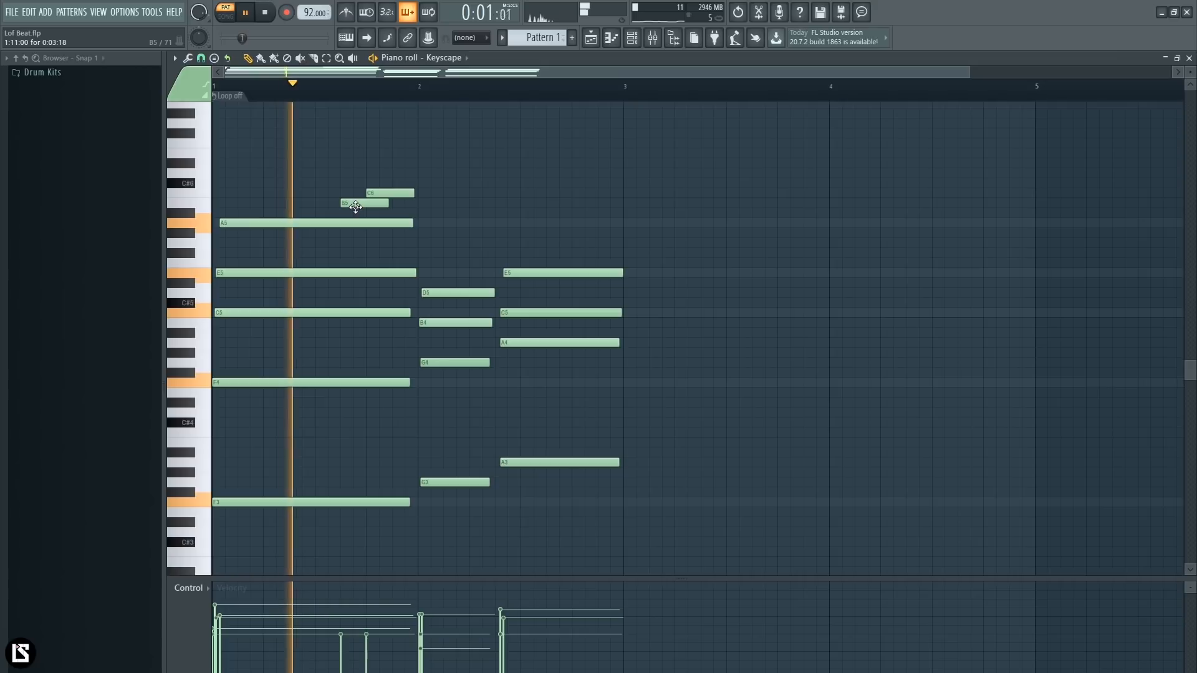
key("space")
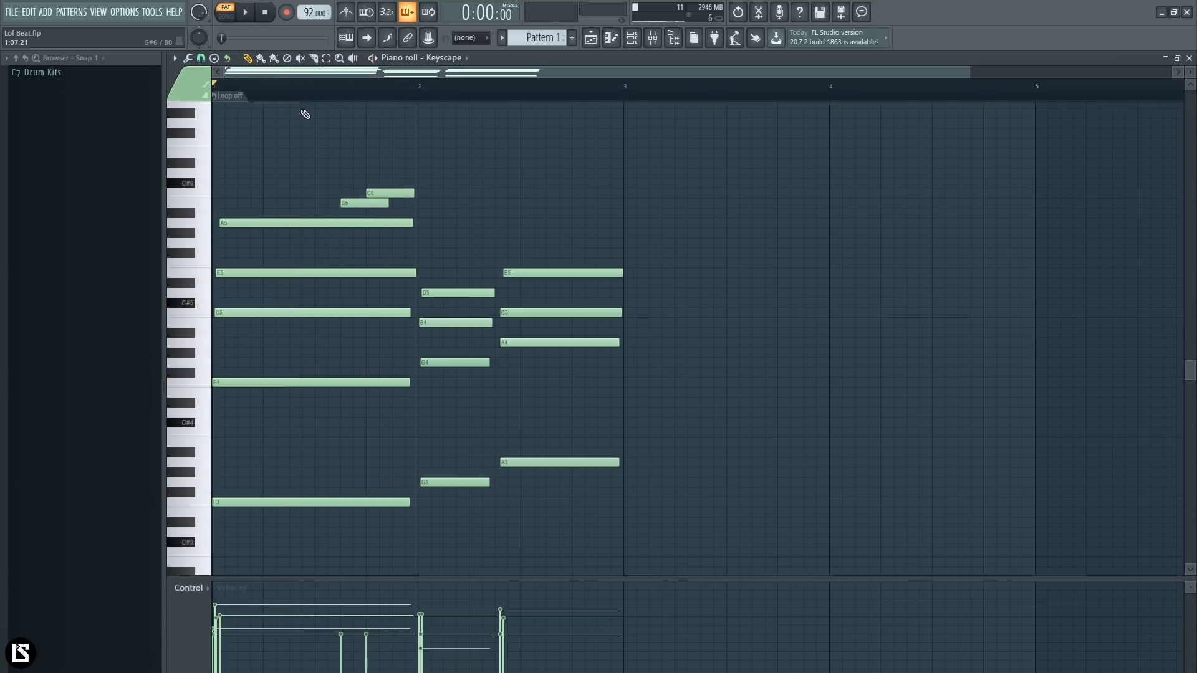
- Add a G5 melody note midway through bar 1 with the same length as the B5 note, and play it back
left_click(320, 253)
right_click(326, 254)
left_click(321, 222)
left_click(319, 243)
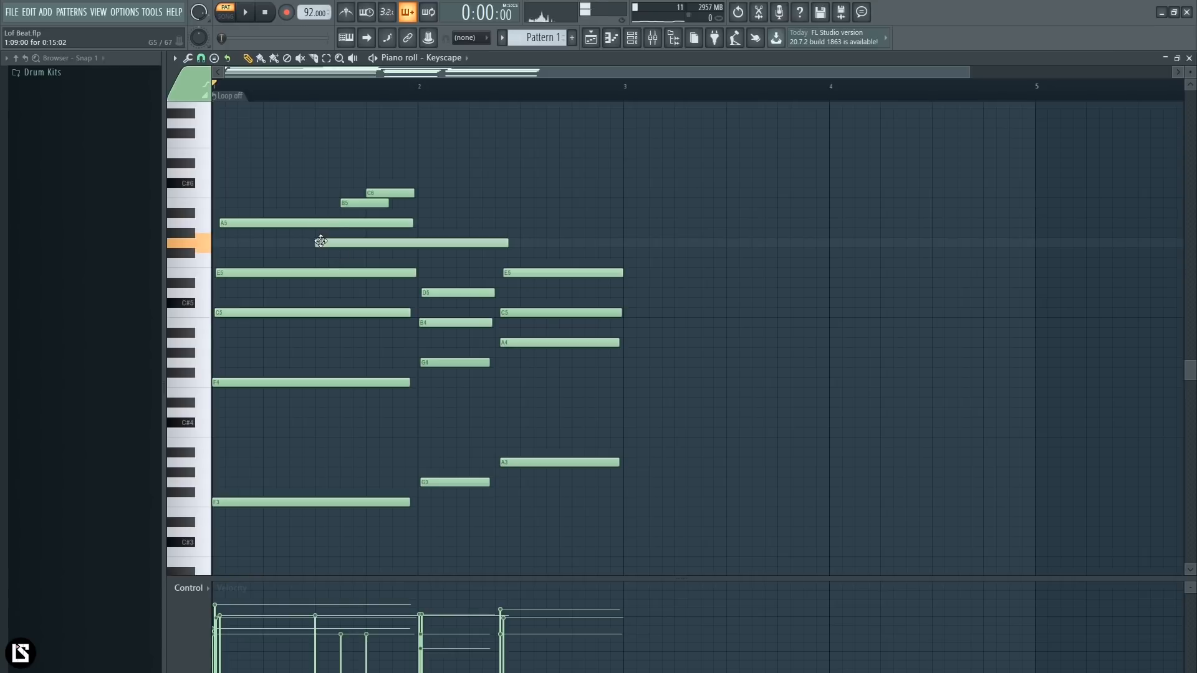
left_click(354, 204)
right_click(332, 243)
left_click(320, 246)
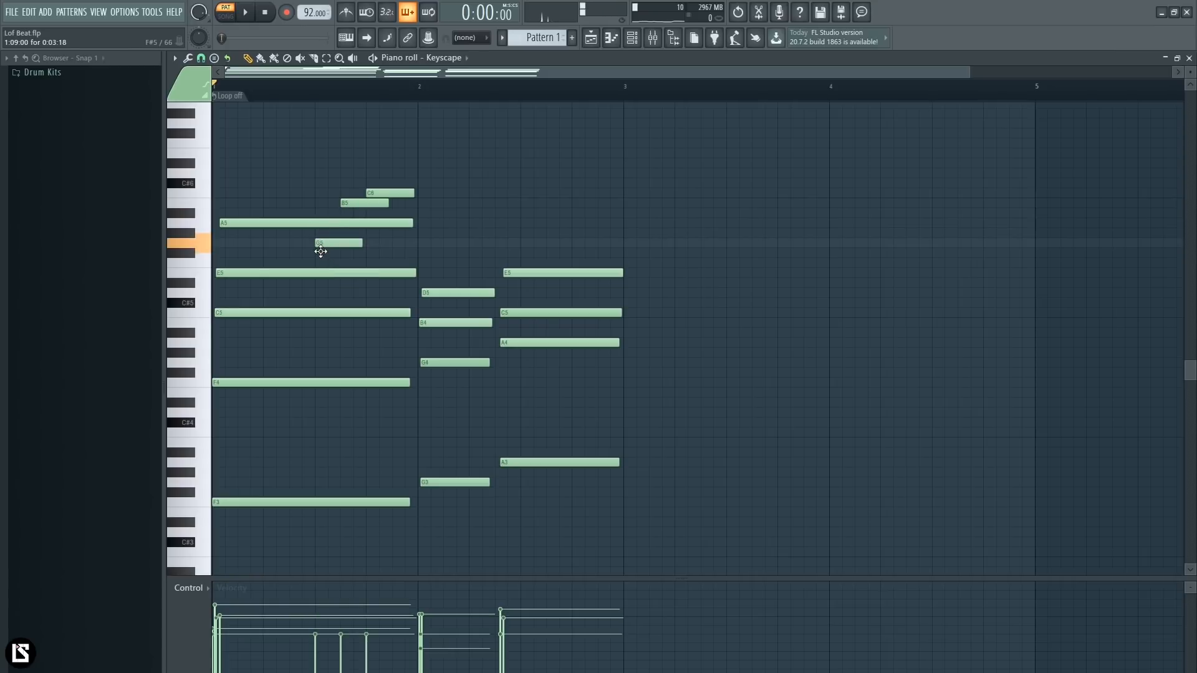
key("space")
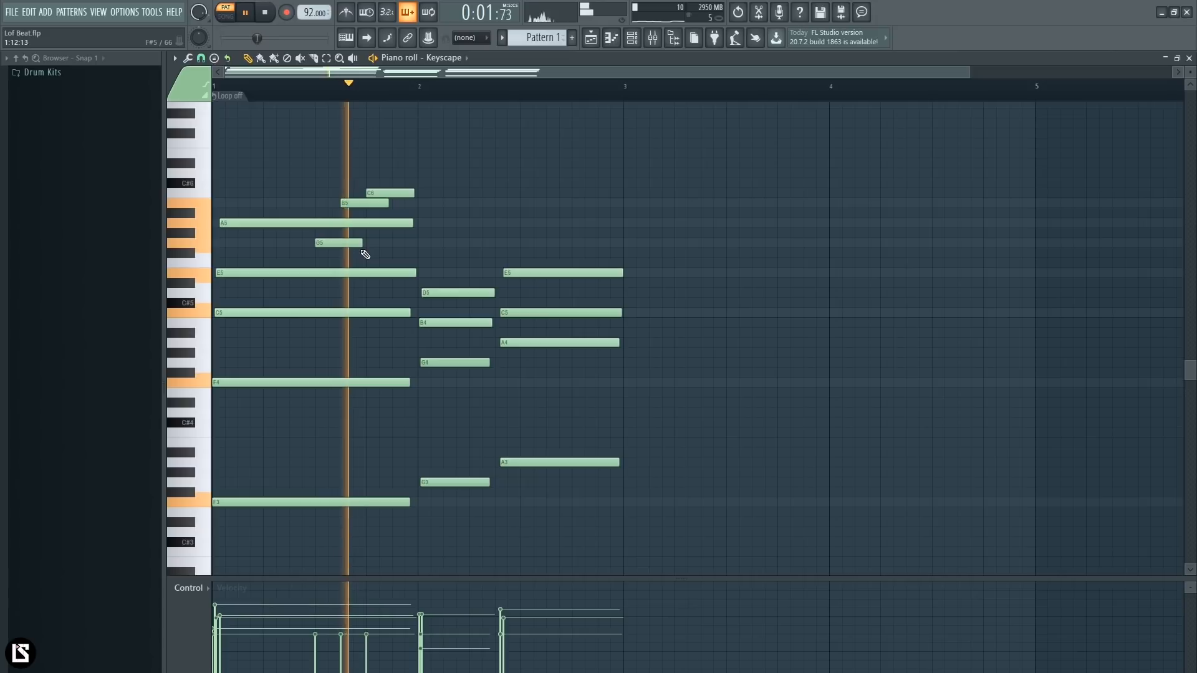
- Shorten the G5 note to end about where the B5 note begins, and listen to the melody
left_click_drag(361, 244, 343, 244)
key("space")
key("space")
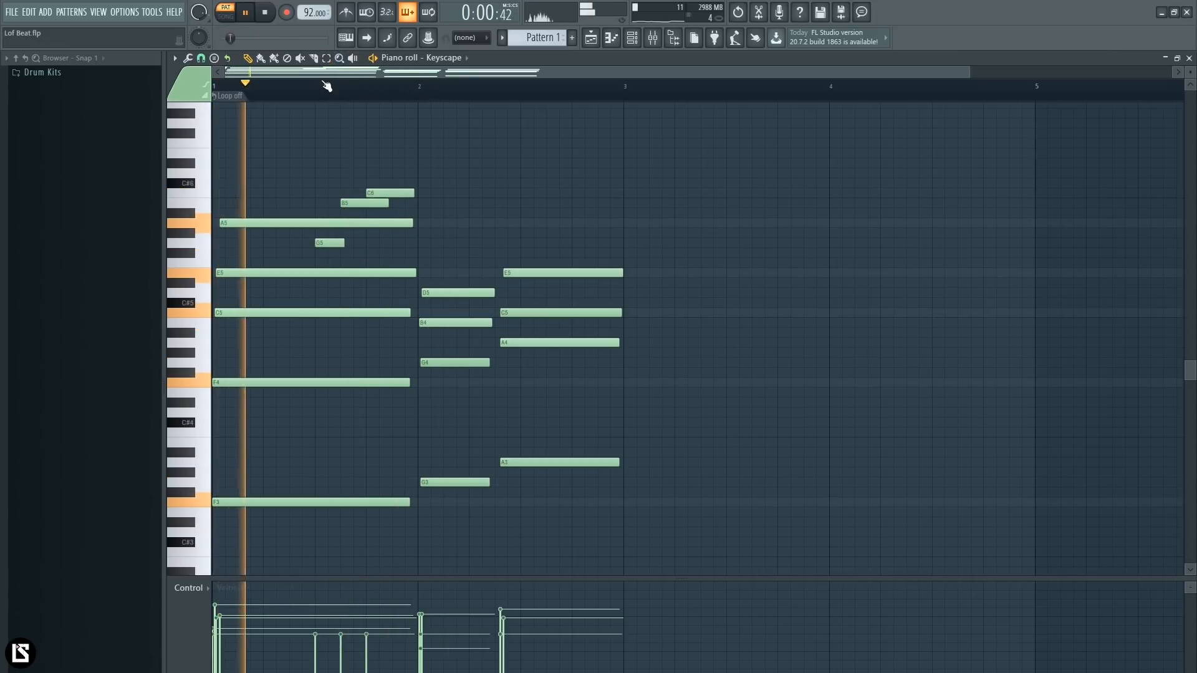
key("space")
- Move the G5, B5 and C6 melody notes in bar 1 half a beat later and play them back
scroll(363, 126, "up", 1)
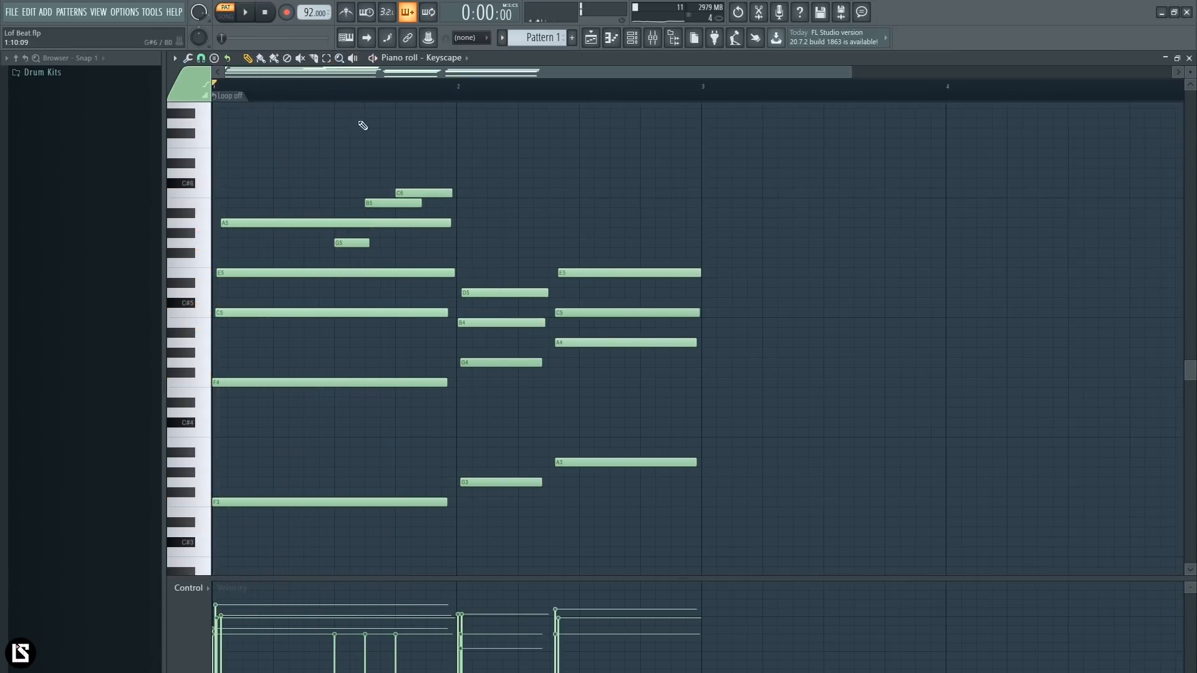
left_click_drag(369, 150, 422, 207)
double_click(352, 243)
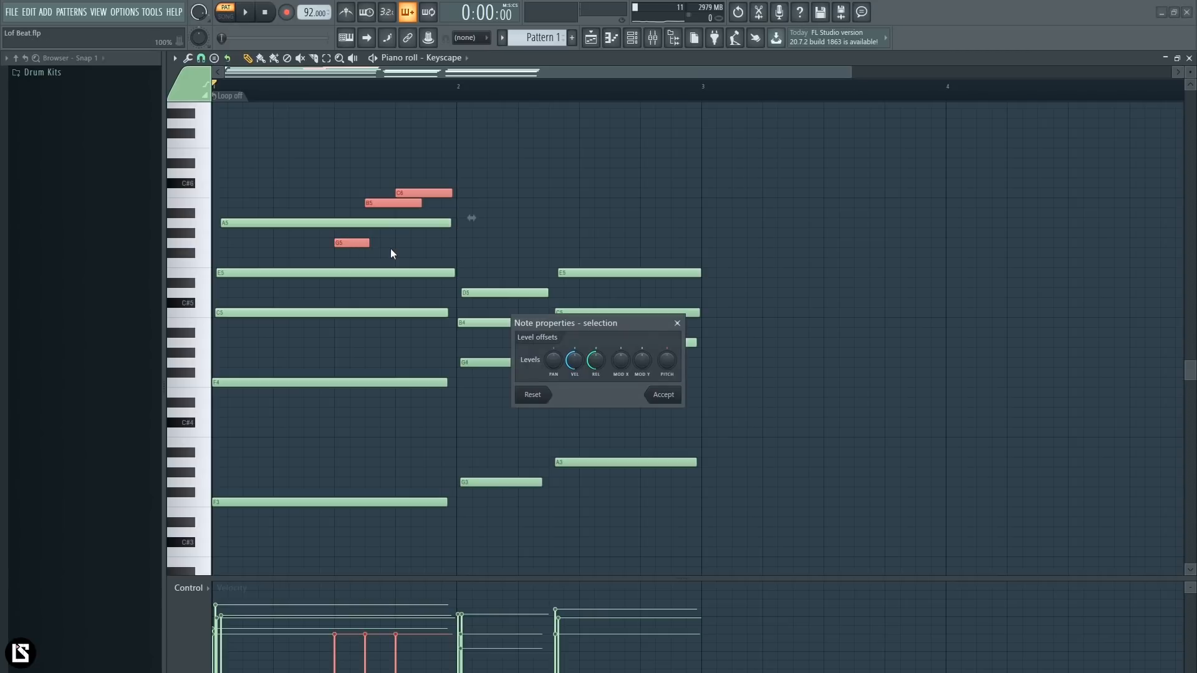
left_click(663, 395)
left_click_drag(356, 243, 385, 243)
key("space")
- Shorten the B5 and C6 melody notes to half a beat each, so C6 ends at bar 2, and play the melody
left_click(487, 238, "ctrl")
mouse_move(449, 204)
left_mouse_down()
mouse_move(425, 204)
mouse_move(456, 192)
left_mouse_up()
key("space")
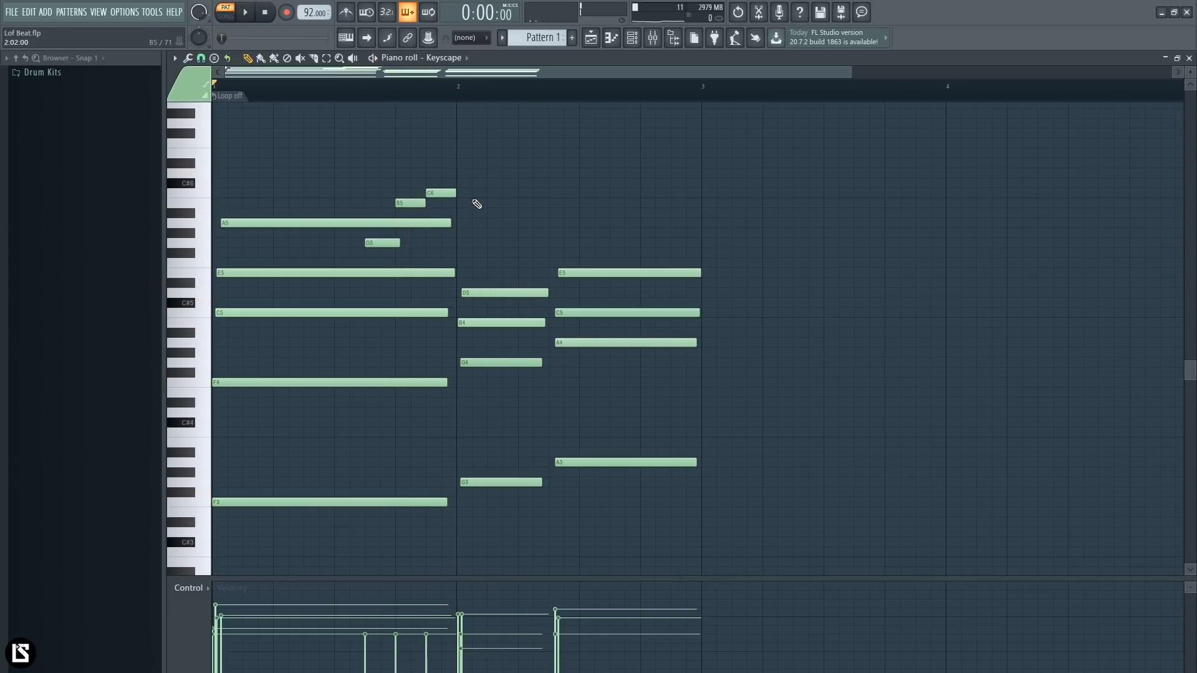
key("space")
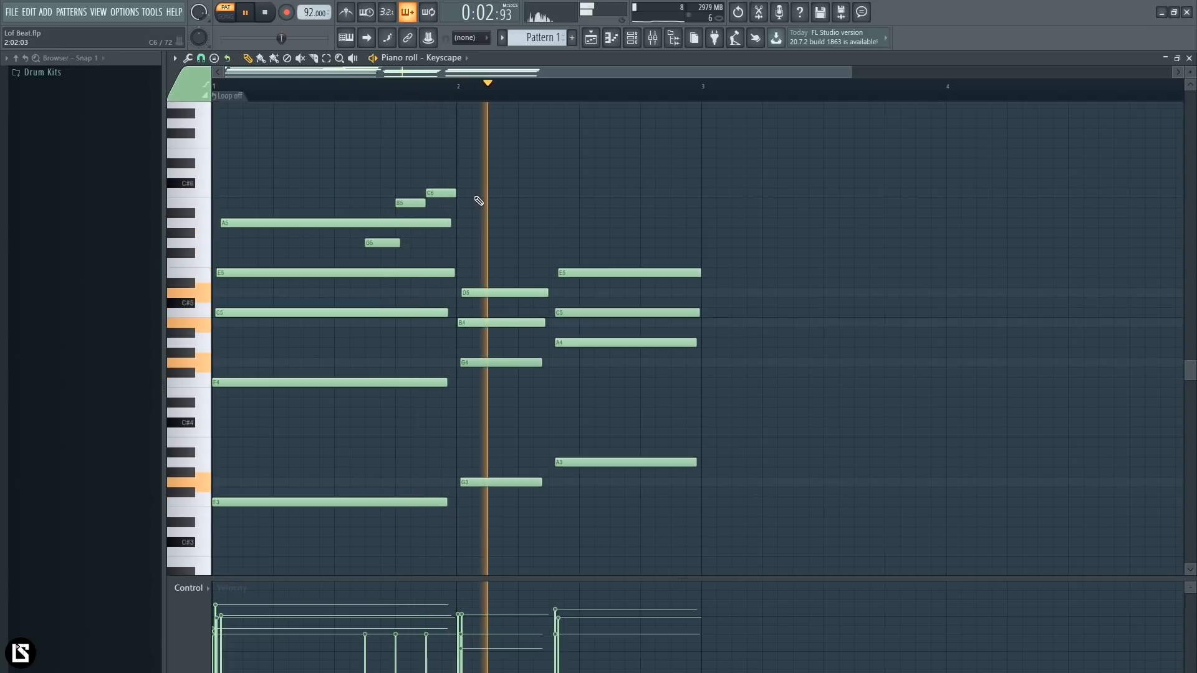
key("space")
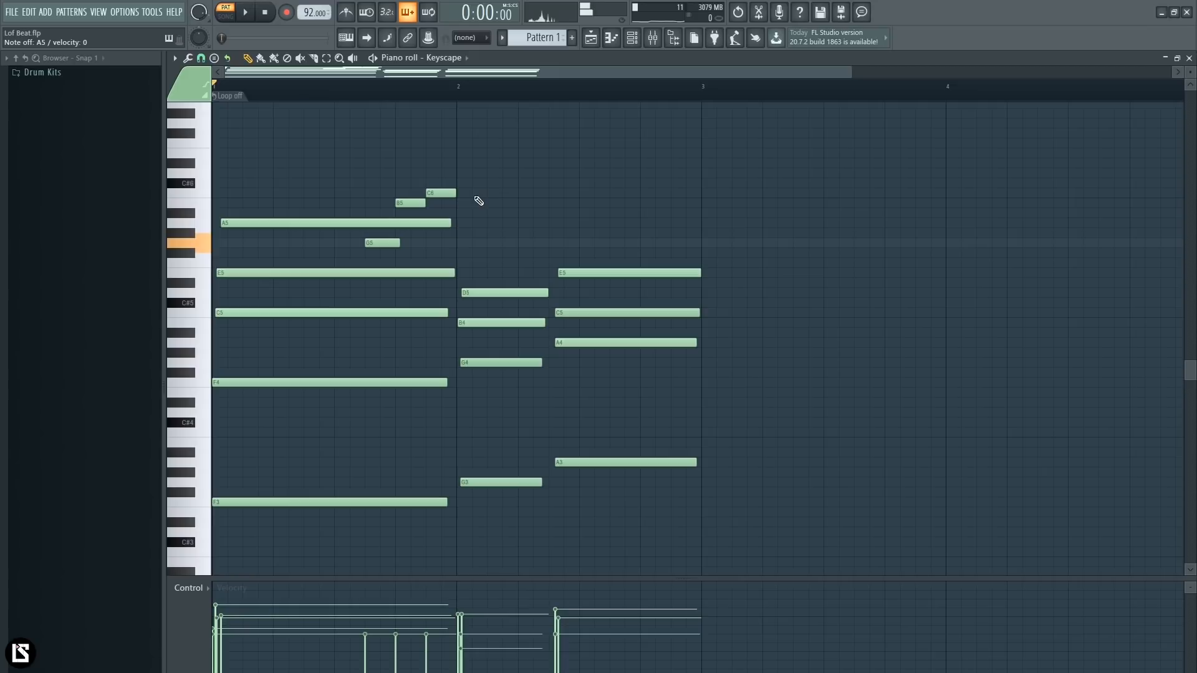
left_click_drag(325, 190, 745, 409)
scroll(321, 505, "down", 1)
left_click(687, 391)
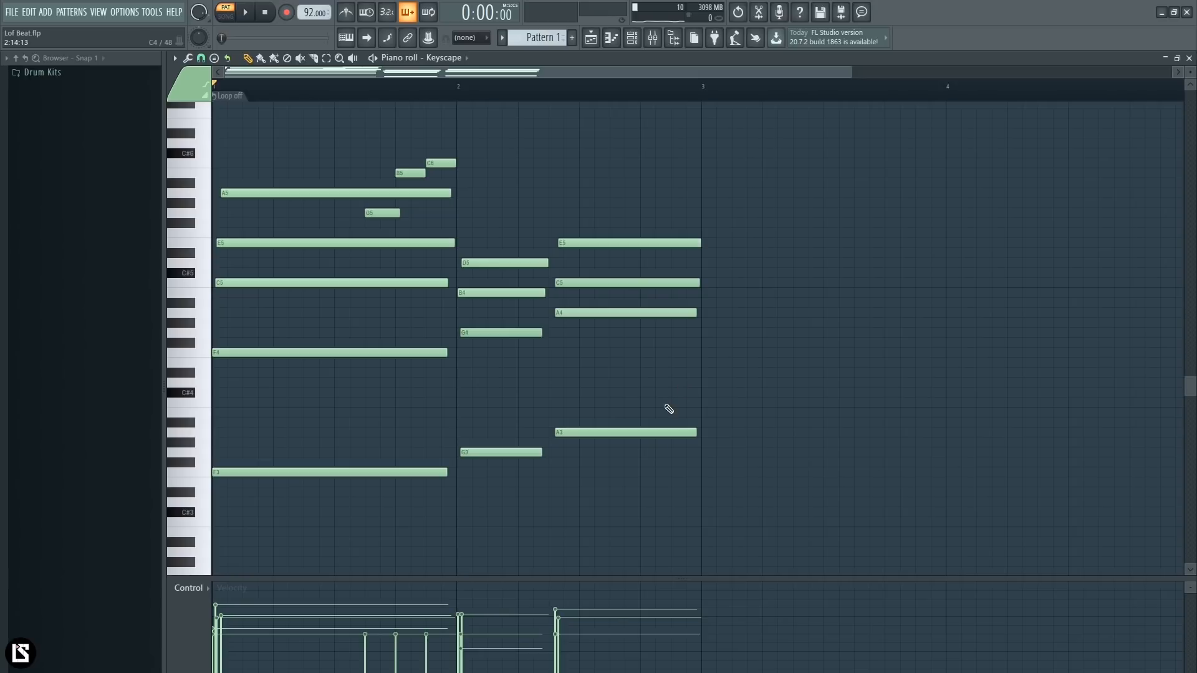
scroll(586, 362, "up", 1)
left_click(374, 242)
left_click(549, 215)
mouse_move(569, 208)
left_mouse_down()
mouse_move(644, 366)
mouse_move(710, 390)
left_mouse_up()
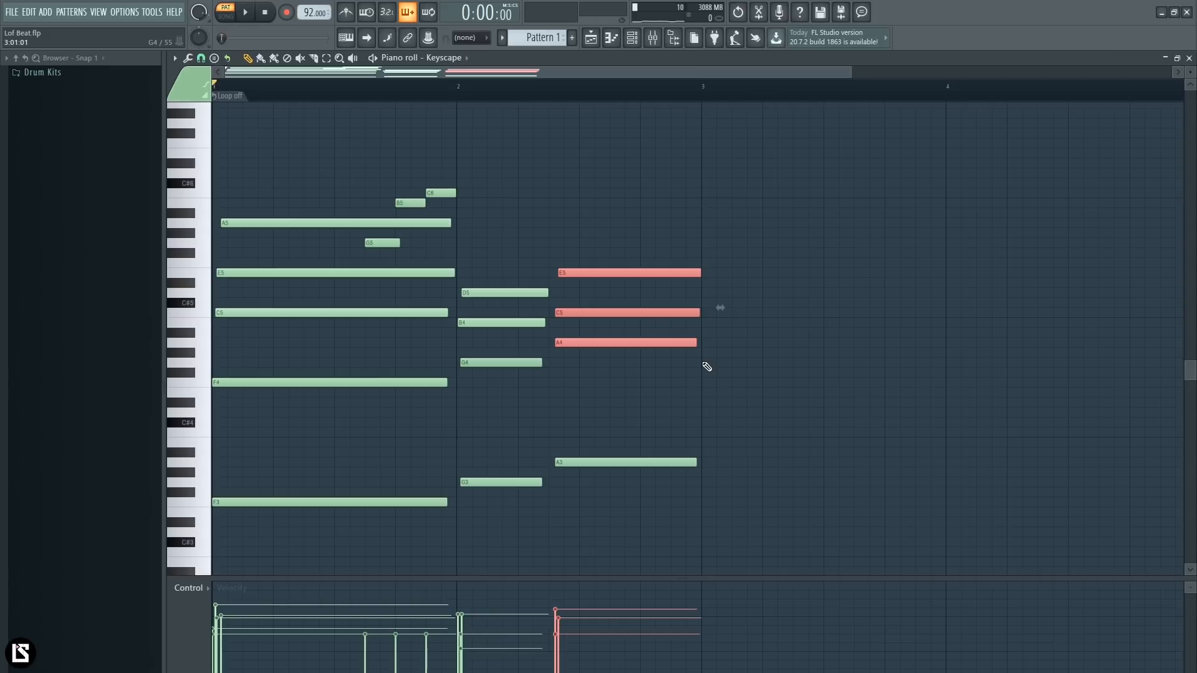
- Copy the B5 and C6 melody notes to just after the start of the last chord in bar 2 and play them back
left_click(480, 215, "ctrl")
left_click_drag(401, 208, 573, 205)
key("space")
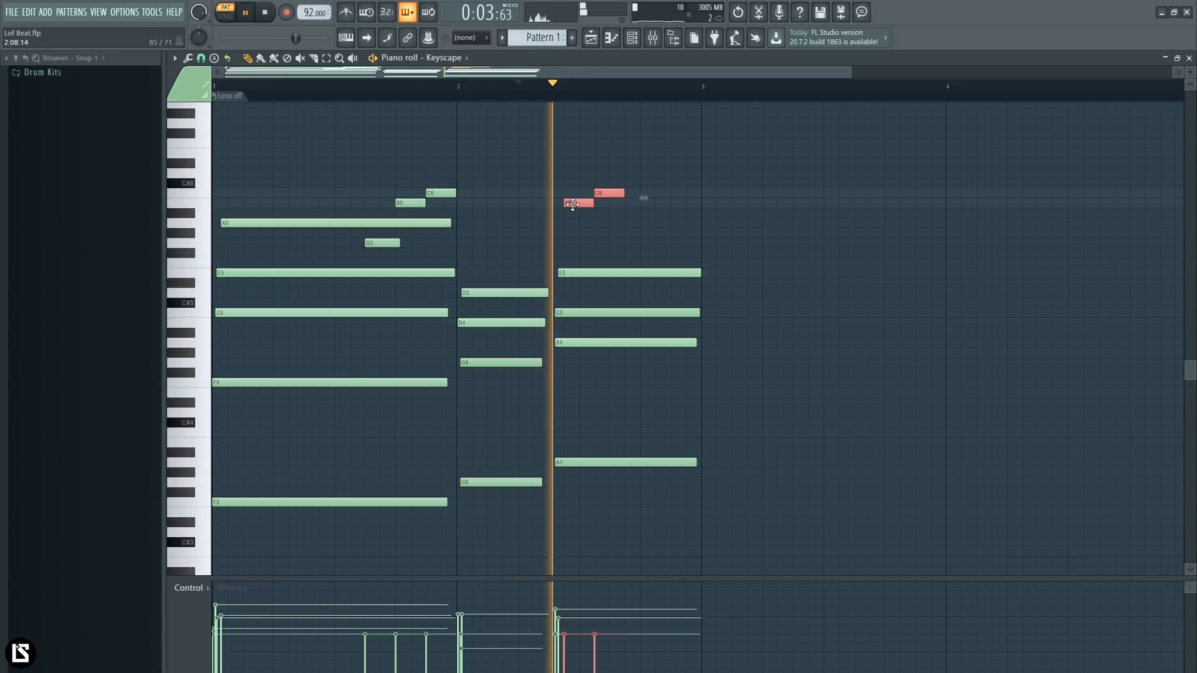
key("space")
left_click(444, 93)
key("space")
- Turn on the metronome and play the pattern to check the timing of bar 2
left_click(346, 13)
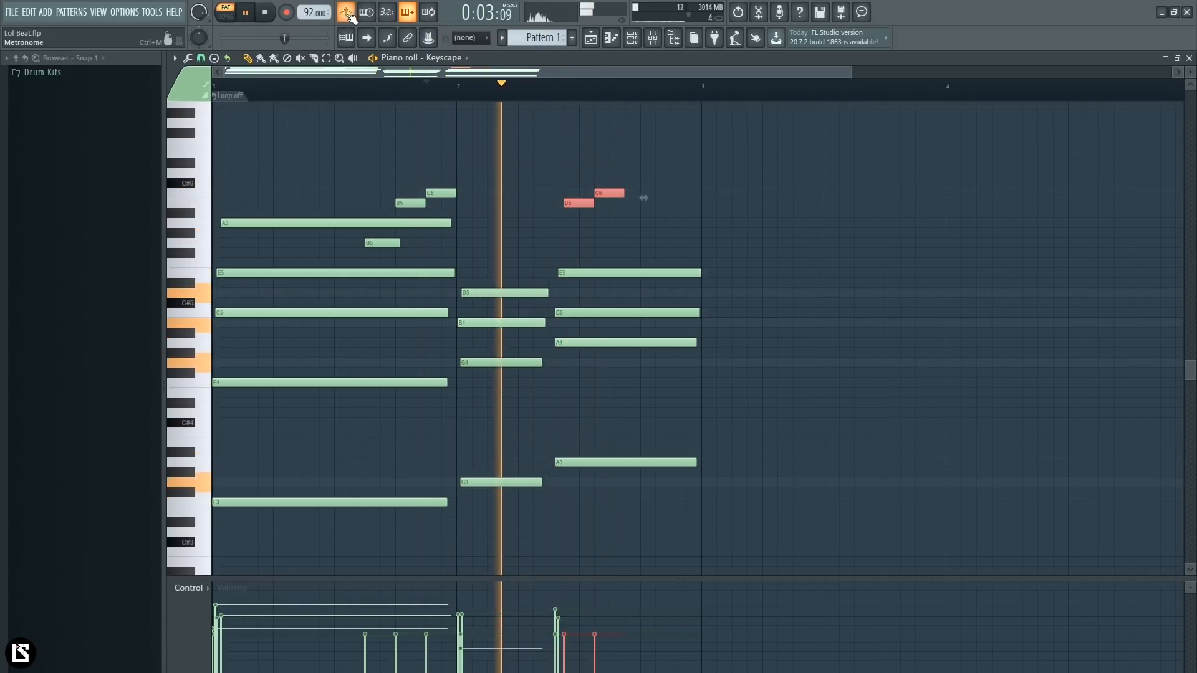
key("space")
left_click_drag(568, 72, 569, 93)
key("space")
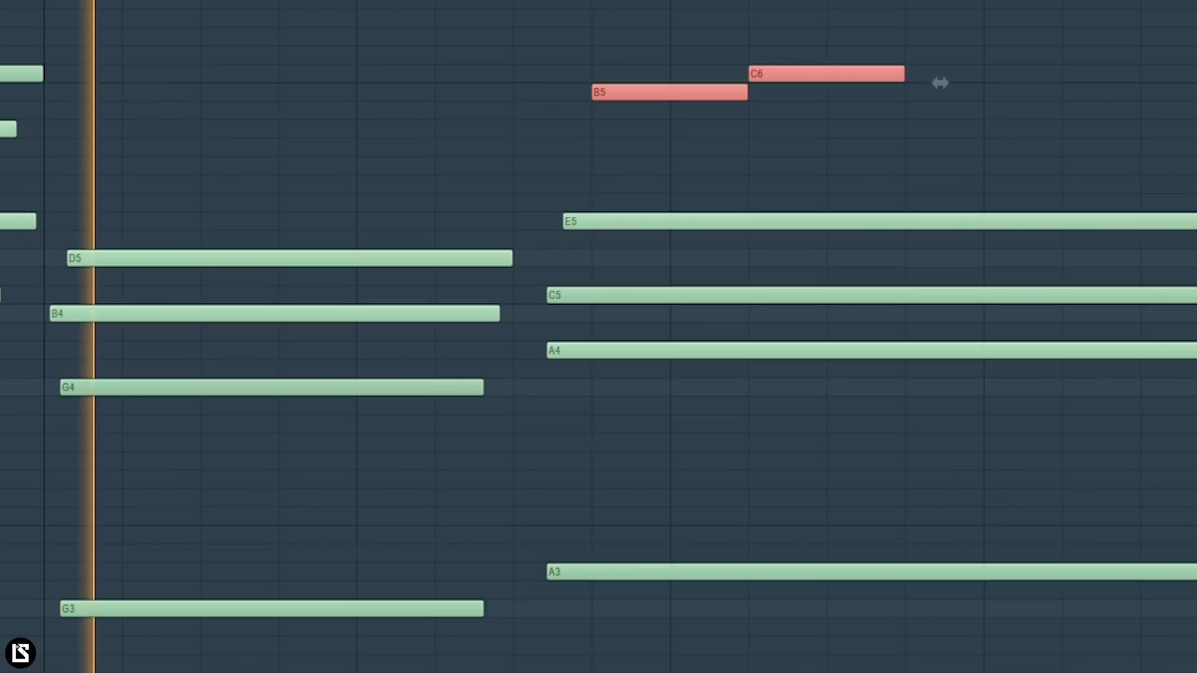
scroll(653, 3, "down", 1)
key("space")
- Move the last chord of bar 2 slightly earlier and align its E5 note with the other chord notes, playing it back
left_click_drag(556, 11, 931, 671)
left_click_drag(593, 567, 569, 563)
key("space")
left_click(592, 279)
left_click_drag(578, 222, 563, 221)
key("space")
- Move the copied B5 to the start of the last chord and the C6 to directly follow it, and play them back
mouse_move(604, 93)
left_mouse_down()
mouse_move(569, 105)
mouse_move(592, 95)
left_mouse_up()
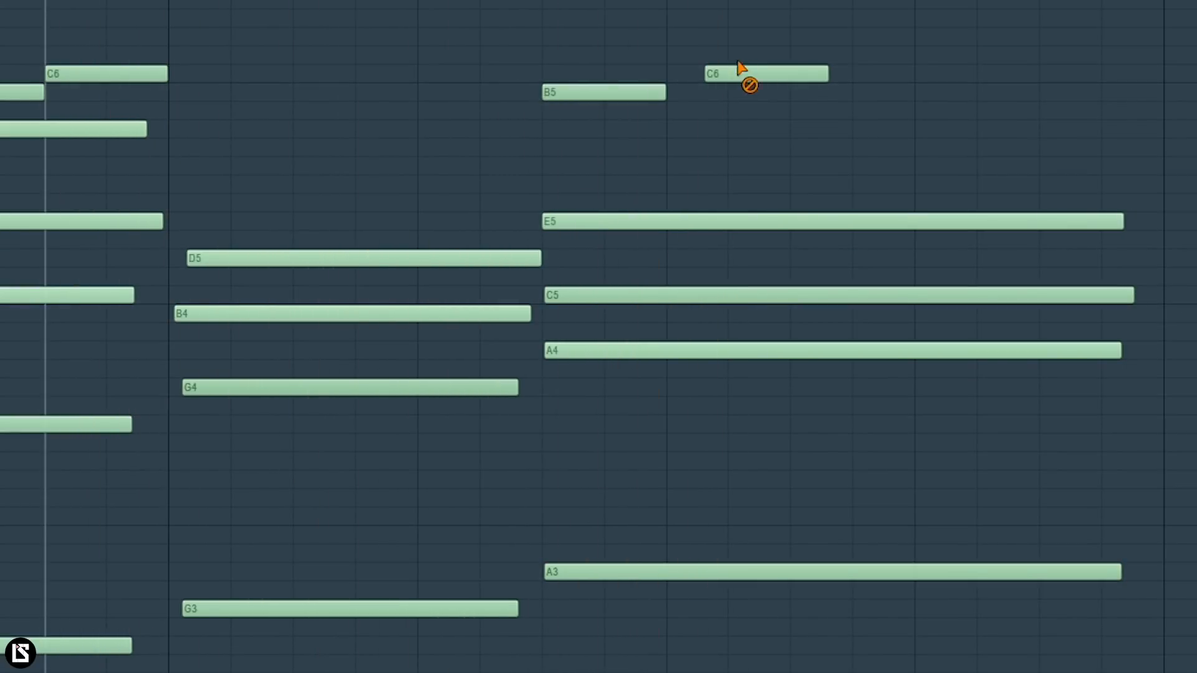
left_click_drag(743, 74, 704, 73)
key("space")
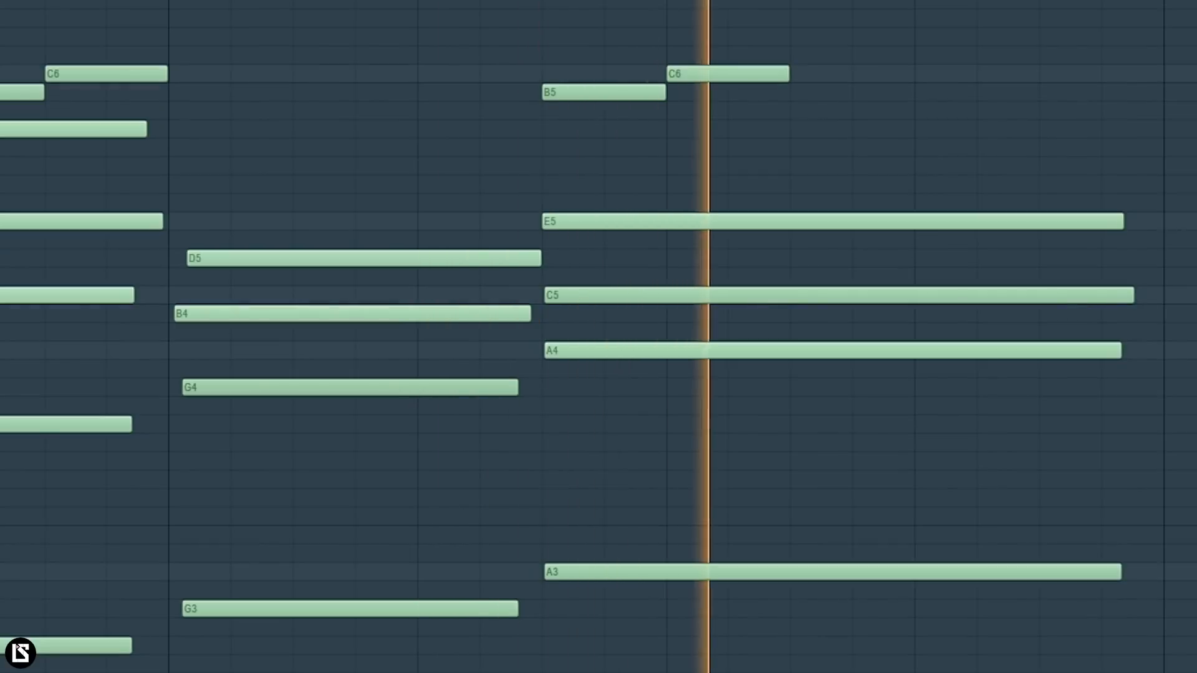
scroll(470, 250, "down", 2)
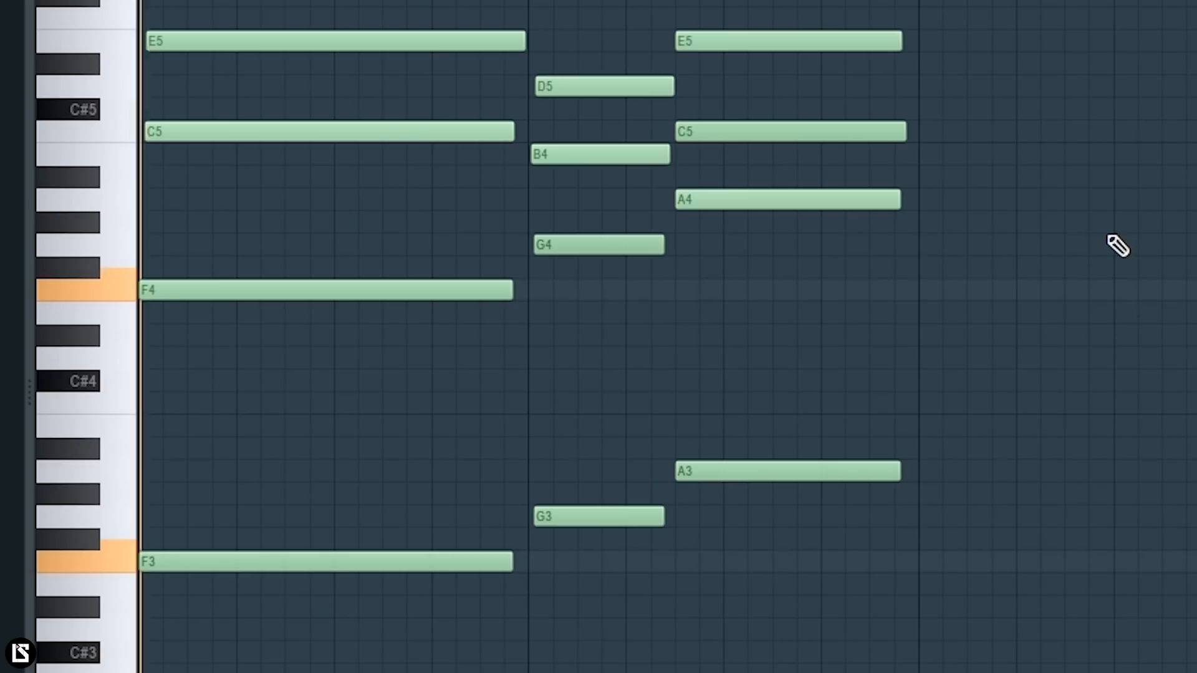
key("space")
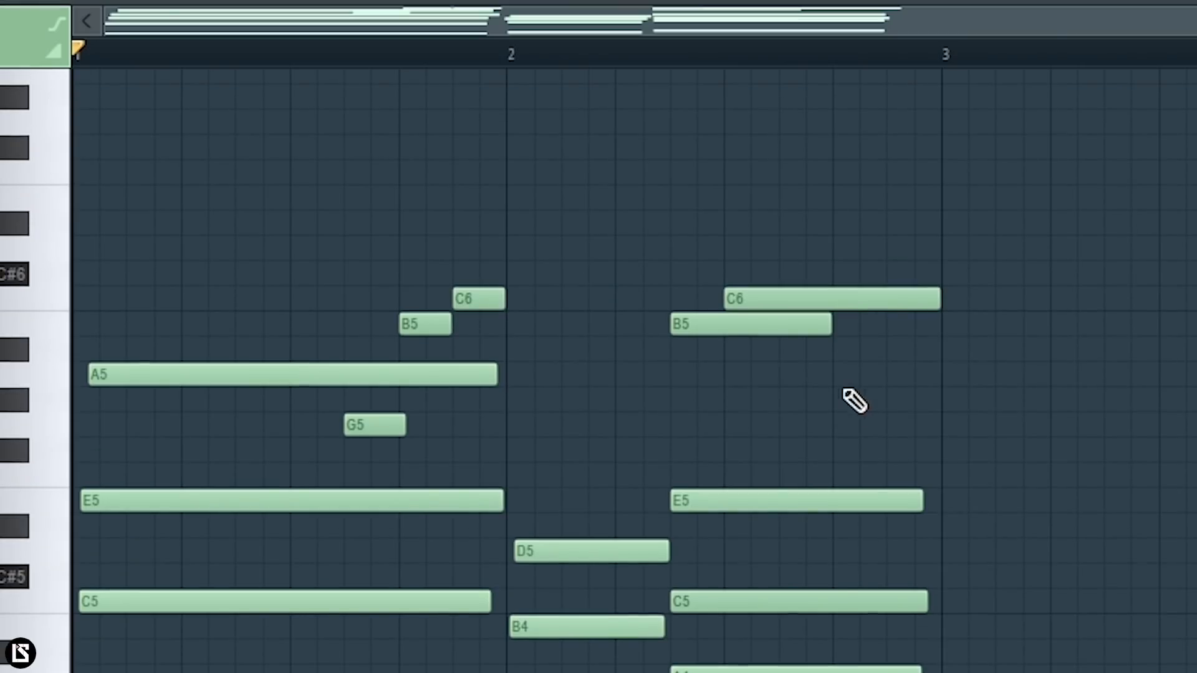
- Lengthen bar 2's C6 melody note to the end of the bar and its B5 note to beat 4
left_click_drag(921, 267, 672, 365)
left_click_drag(543, 257, 377, 306)
left_click_drag(344, 397, 374, 421)
left_click(417, 318, "ctrl+shift")
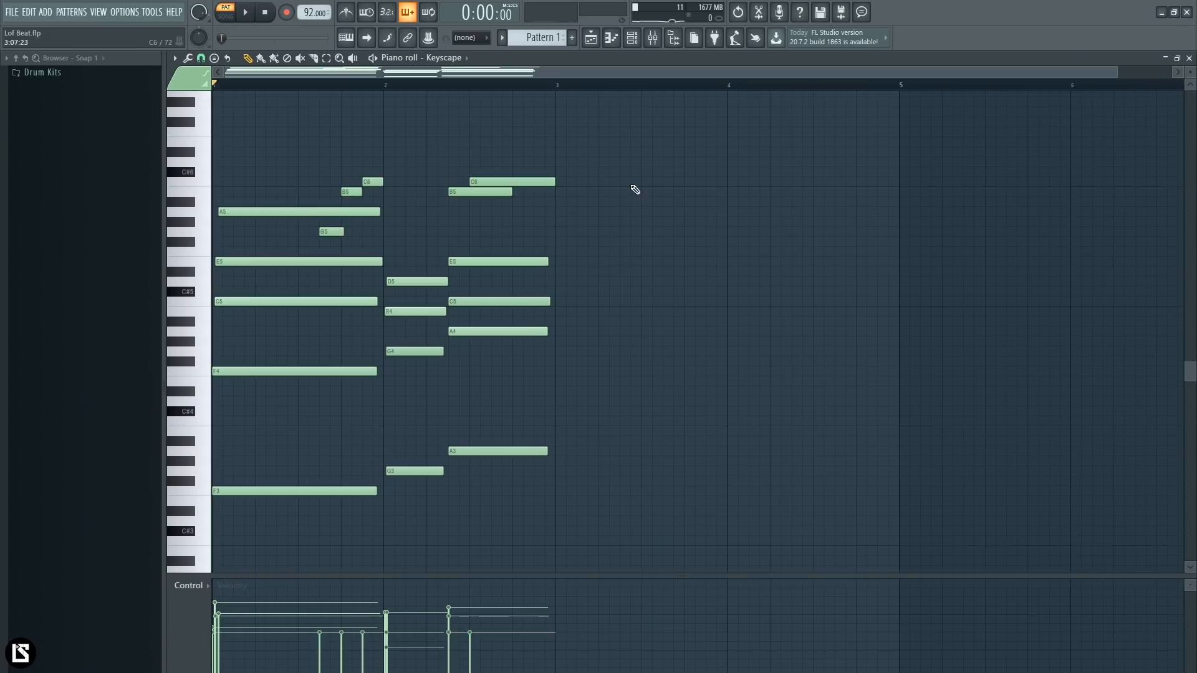
- Copy all chord, bass and melody notes of bars 1 and 2 into bars 3 and 4
left_click_drag(588, 147, 193, 547)
left_click_drag(273, 487, 578, 494)
left_click(667, 113, "ctrl")
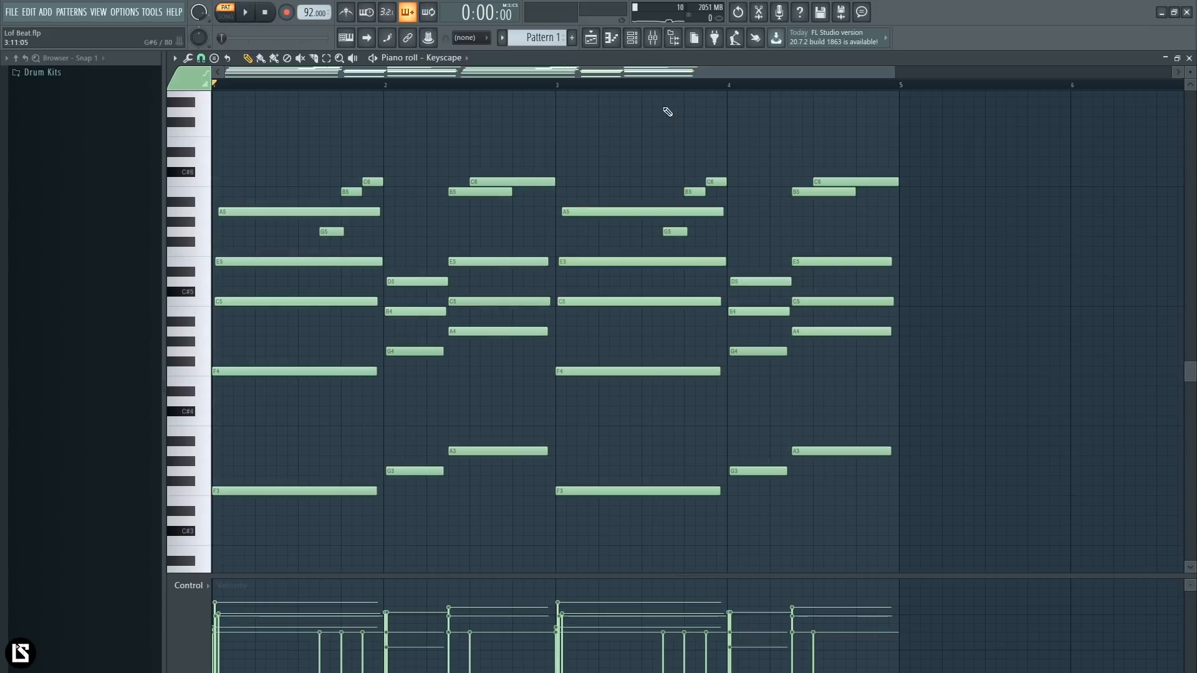
scroll(613, 86, "down", 1)
left_click_drag(505, 130, 214, 540)
left_click_drag(594, 138, 902, 530)
left_click(910, 508, "ctrl")
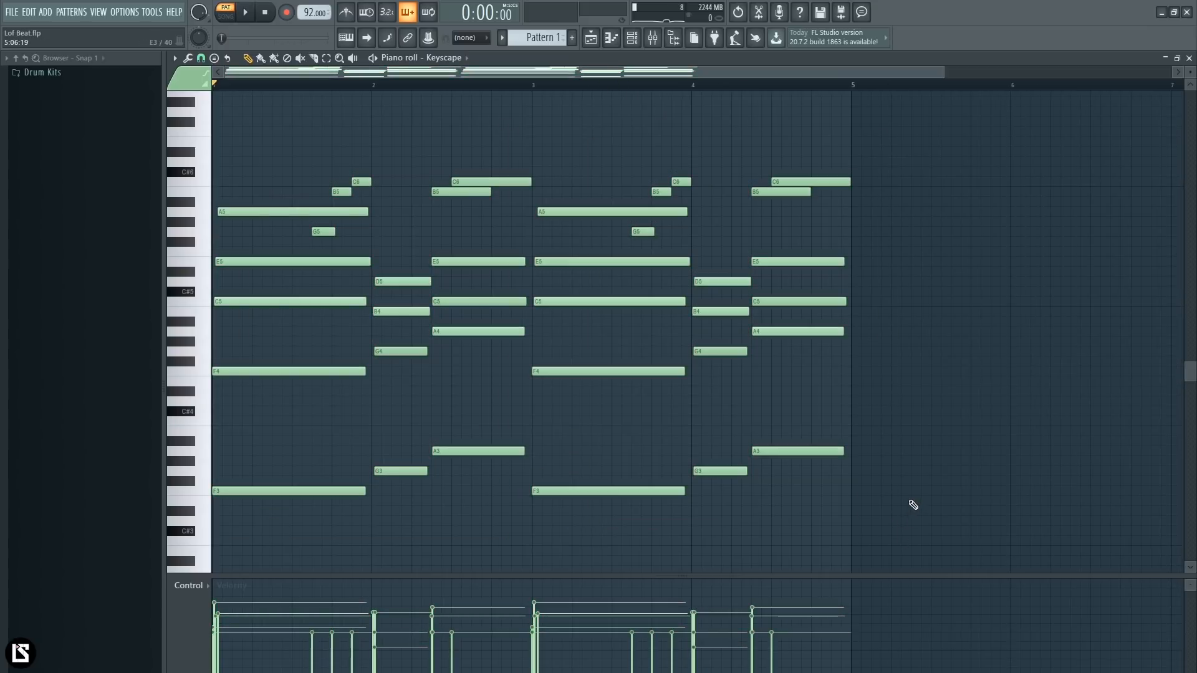
left_click_drag(768, 99, 849, 159)
scroll(679, 86, "down", 1)
left_click_drag(727, 92, 785, 94)
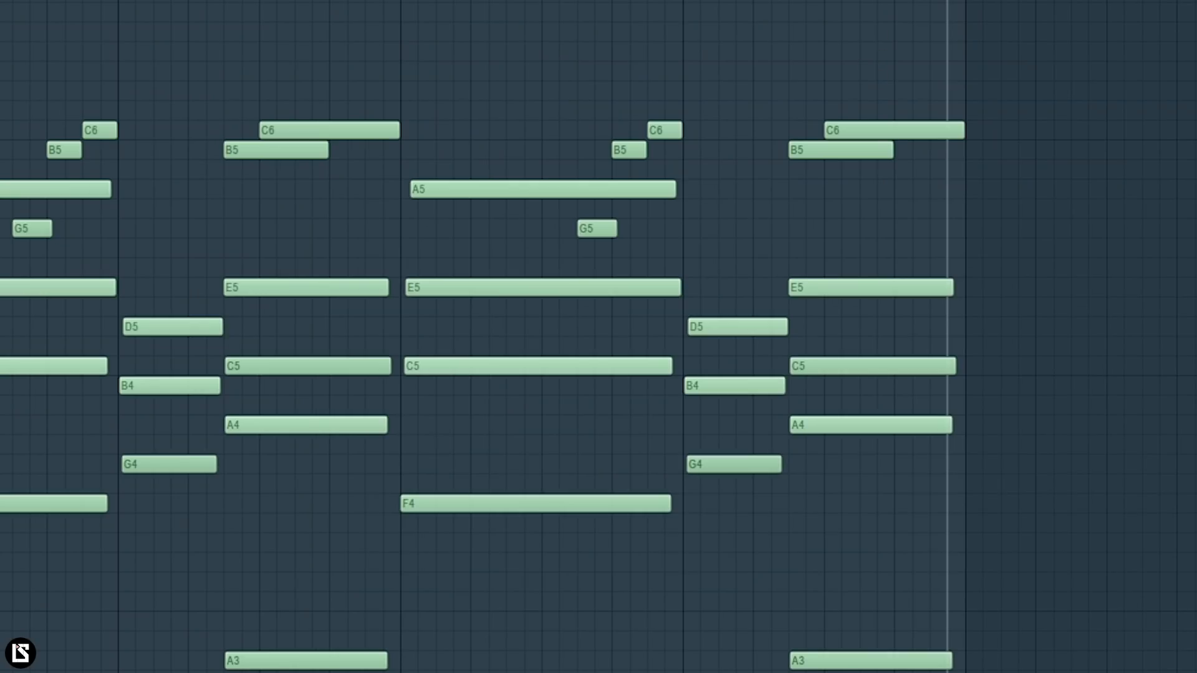
- Set bar 4 as the looped time range, deselect its notes and listen to it
scroll(668, 18, "up", 4)
scroll(671, 37, "up", 4)
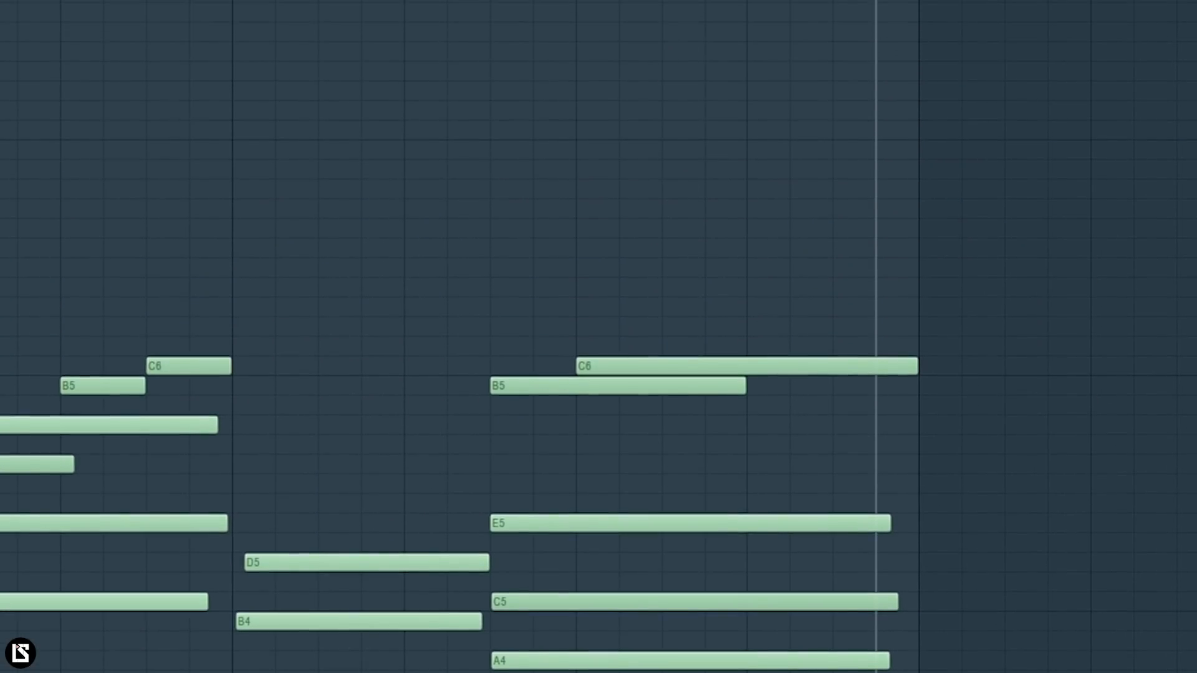
scroll(402, 26, "up", 1)
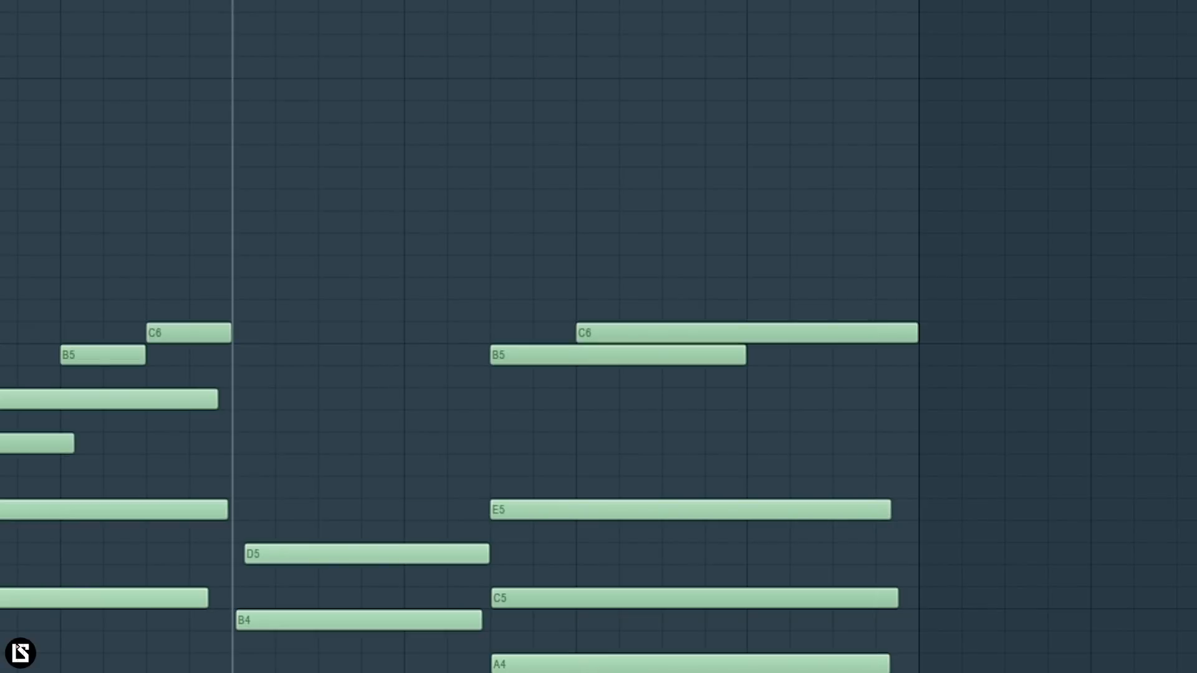
left_click_drag(233, 0, 931, 5)
key("space")
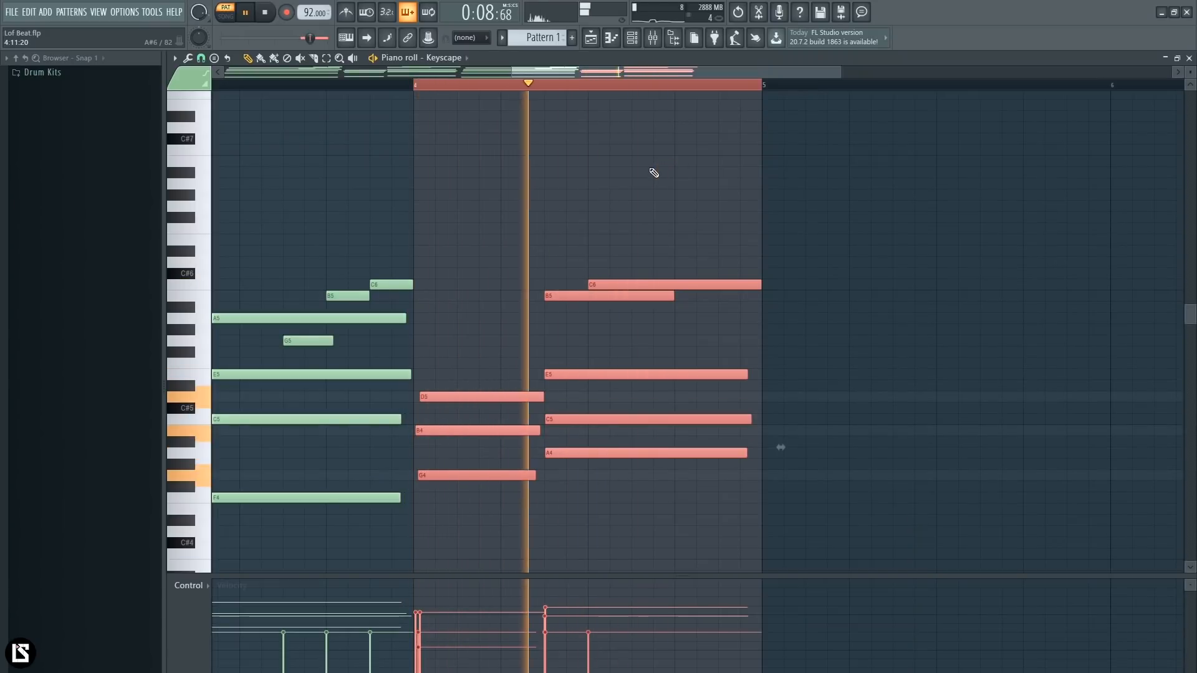
key("space")
key("ctrl+d")
key("space")
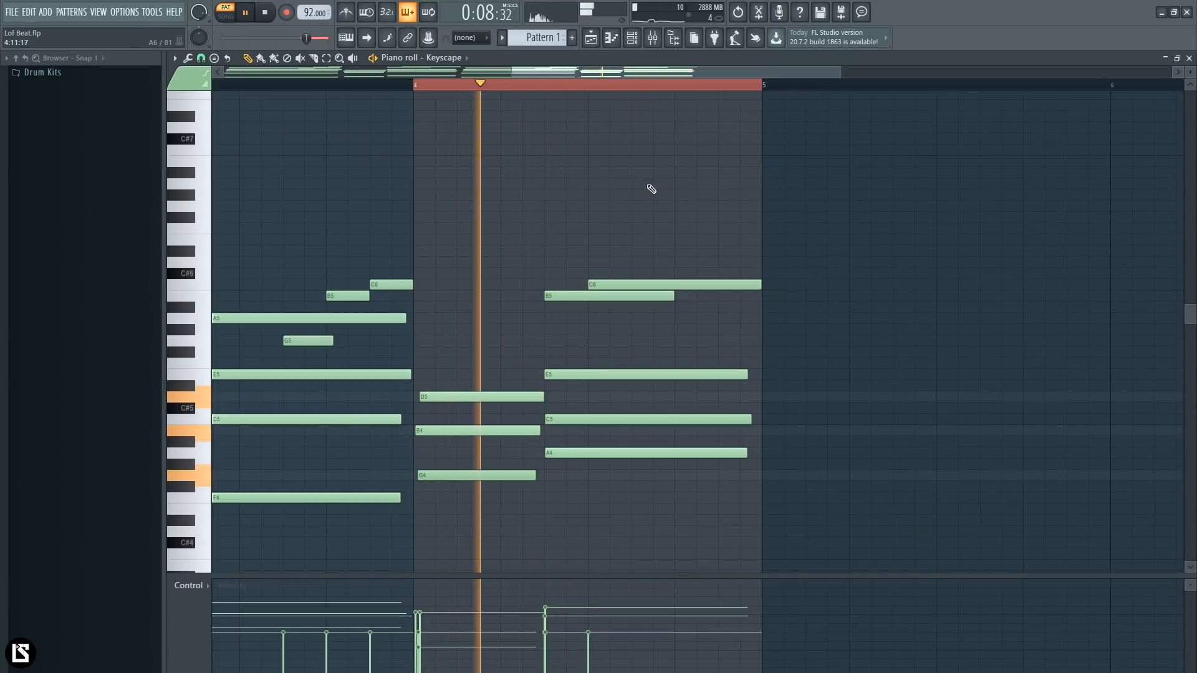
key("space")
- Add an A6 note at the start of bar 4's last chord, as long as the B5 note, and play it back
left_click(549, 184)
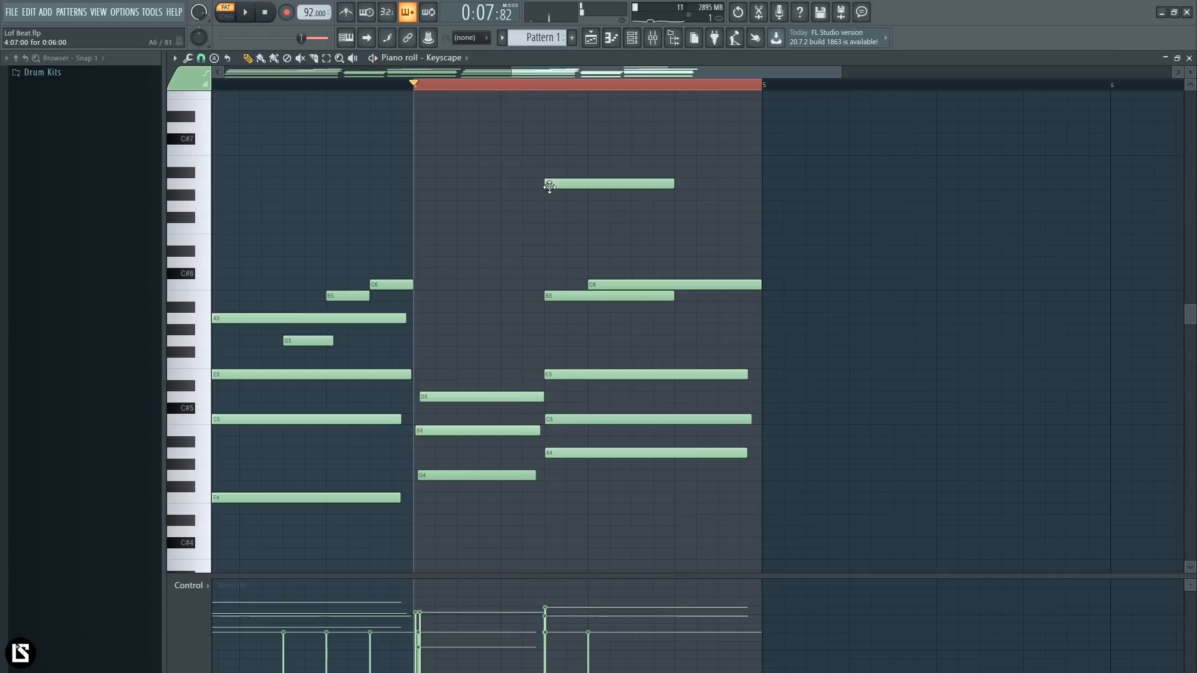
key("space")
key("space")
key("space")
key("space")
- Add a B6 note starting with bar 4's last C6, and an equally long G6 note starting where the A6 ends
left_click(597, 163)
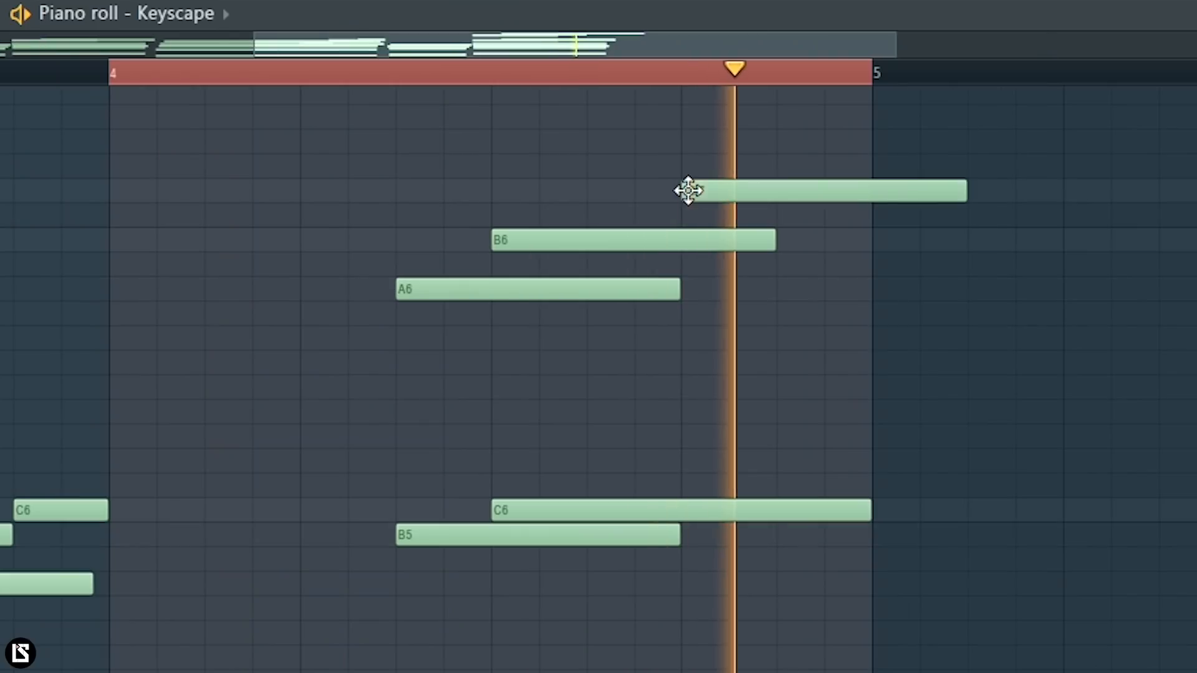
left_click_drag(676, 139, 698, 153)
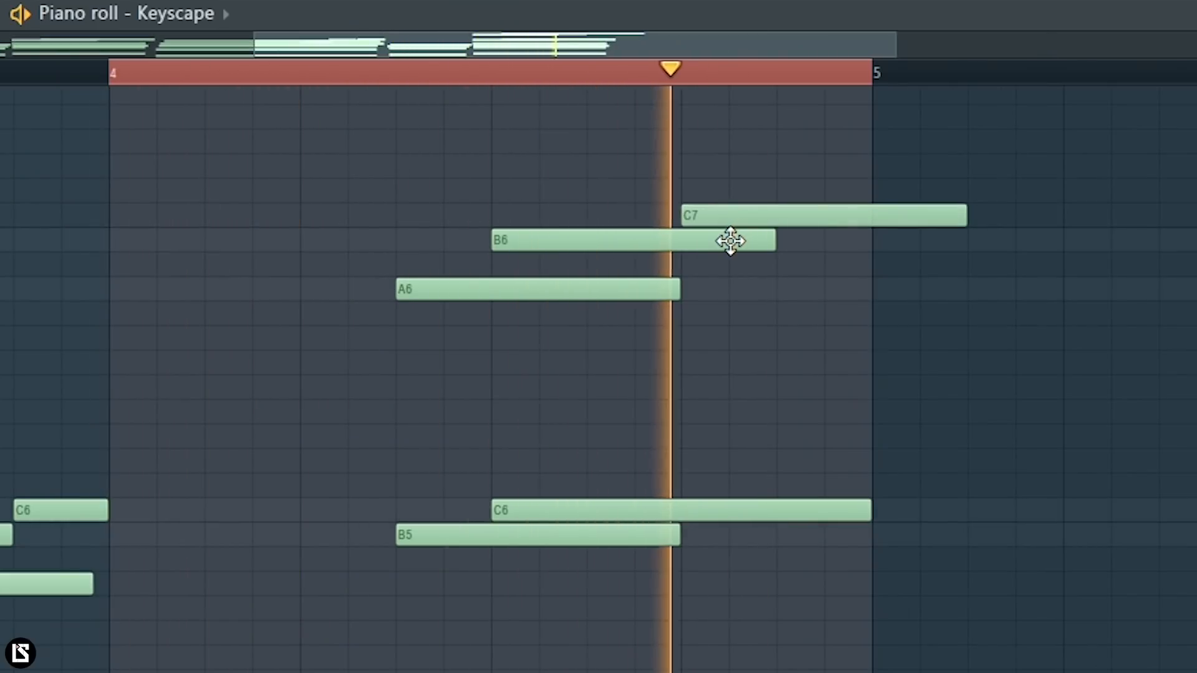
left_click_drag(727, 219, 721, 342)
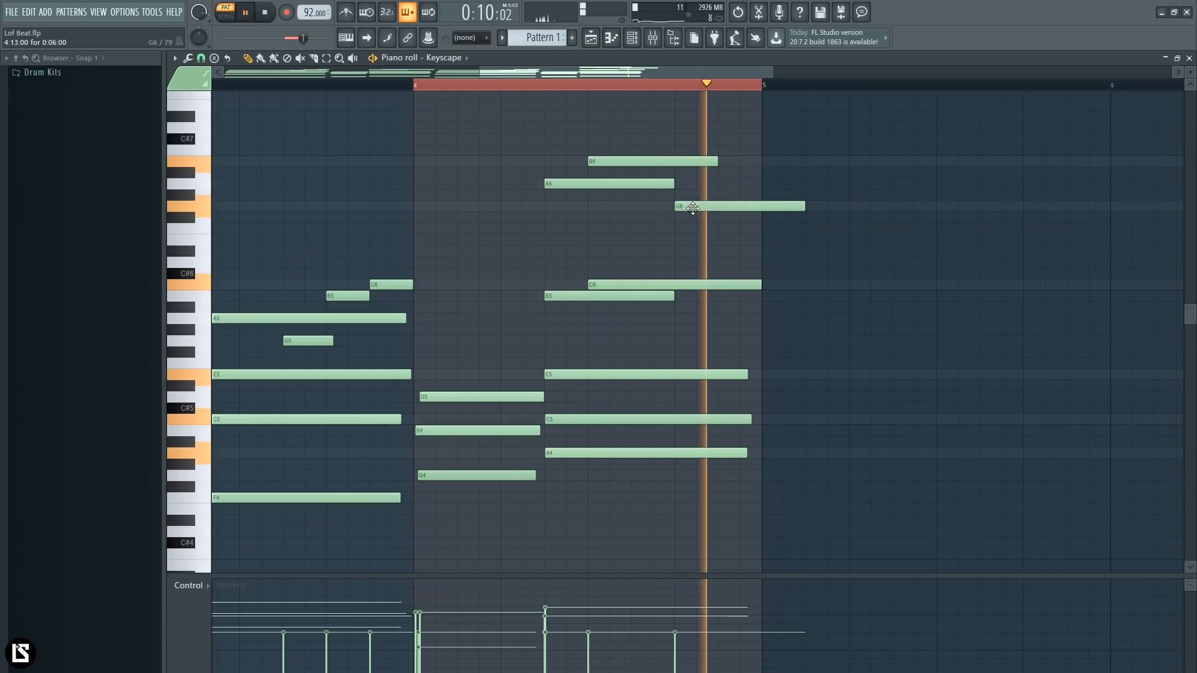
- Shorten the A6, B6 and G6 notes to run end to end up to bar 5, and play back without the loop range
key("space")
left_click_drag(674, 184, 591, 197)
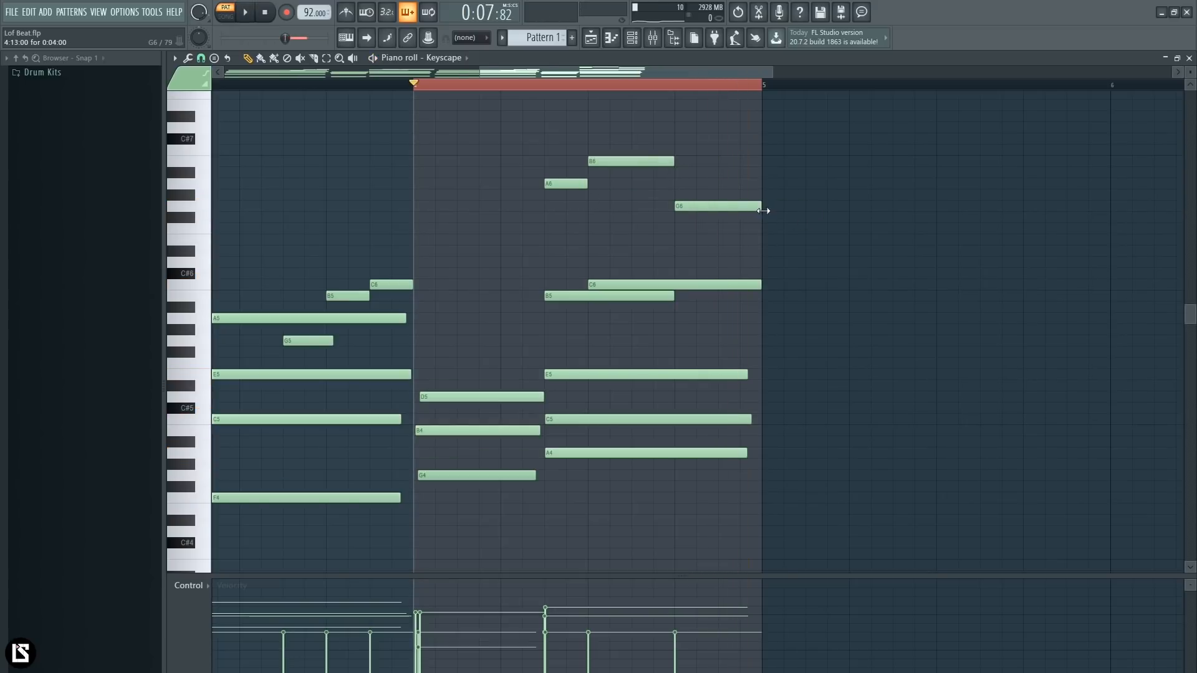
scroll(709, 181, "down", 2)
double_click(486, 85)
key("space")
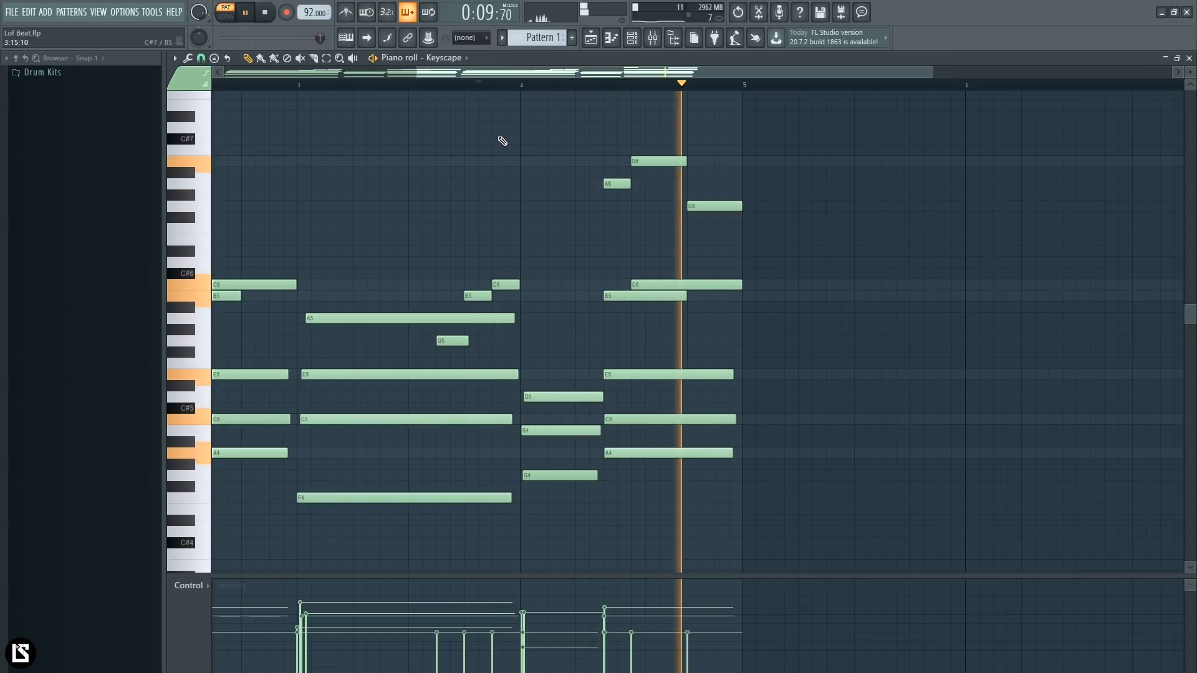
scroll(499, 73, "down", 2)
scroll(492, 120, "down", 3)
scroll(495, 121, "down", 1)
scroll(1190, 73, "down", 2)
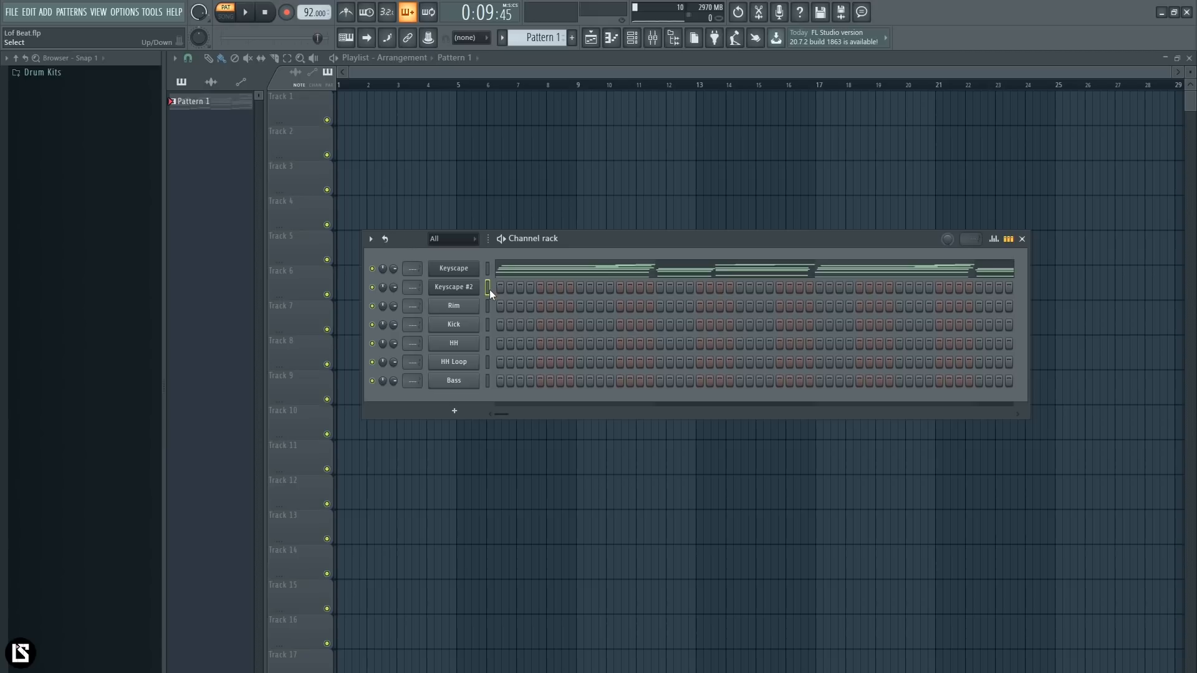
- Play the pattern while trying out a melody on the Keyscape #2 channel
key("space")
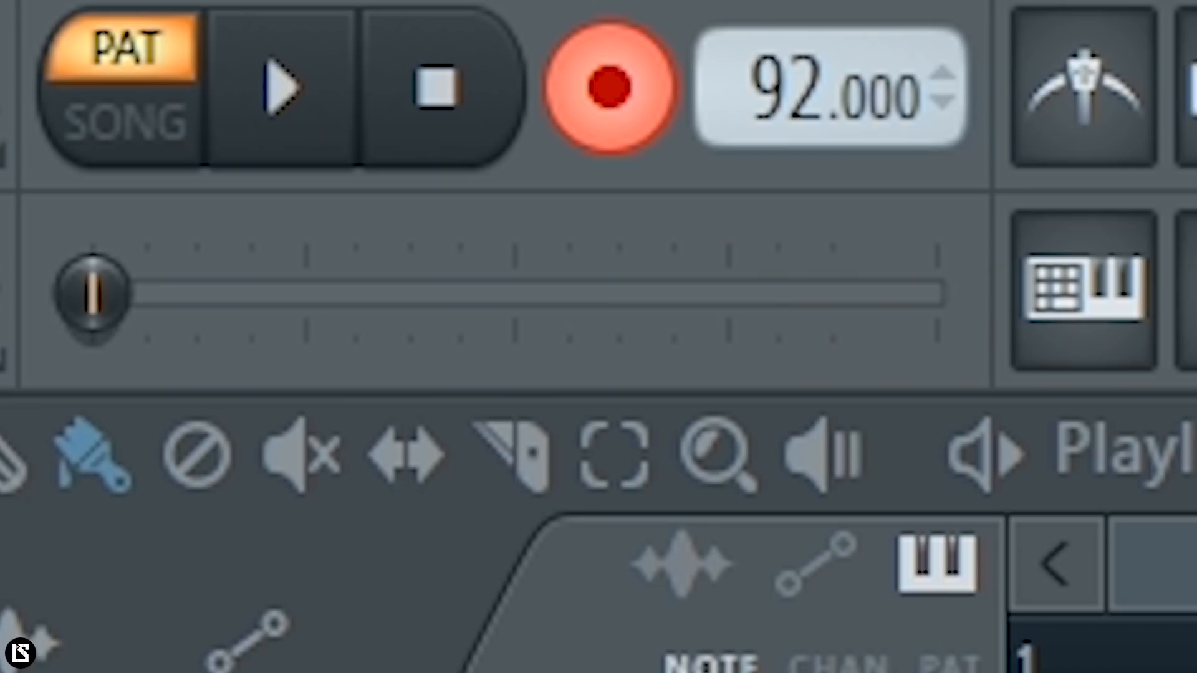
key("space")
key("space")
- Record a melody on the Keyscape #2 channel over bars 1 and 2 with the metronome and recording countdown on
left_click(346, 18)
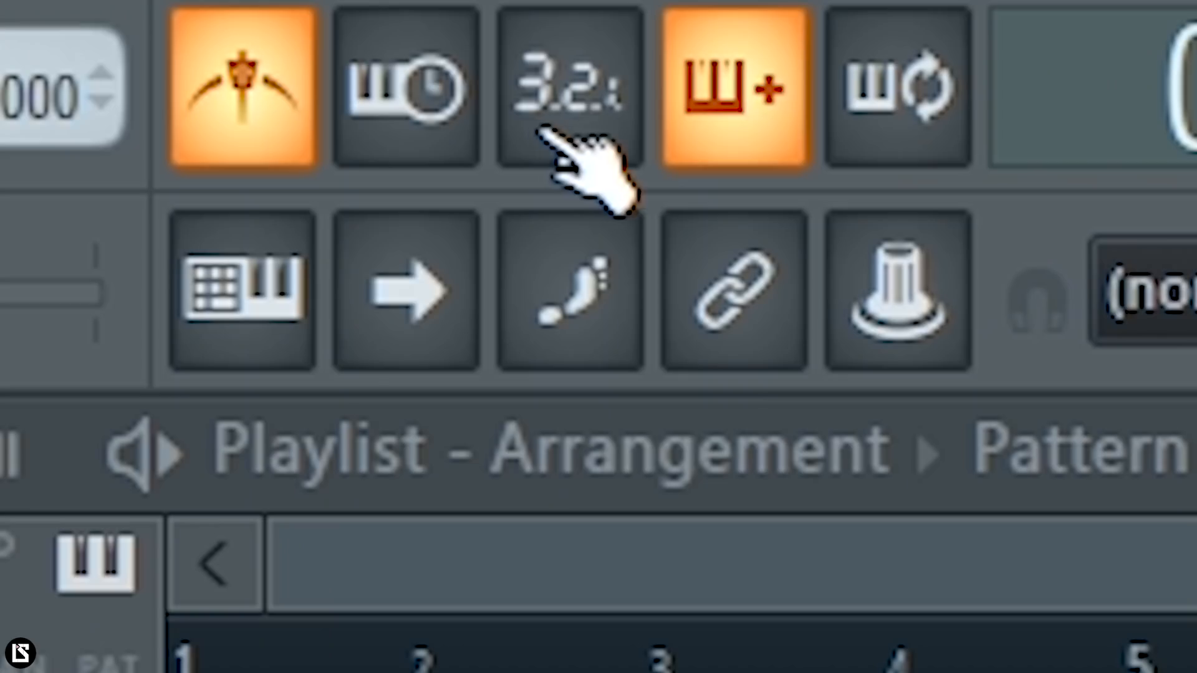
left_click(541, 129)
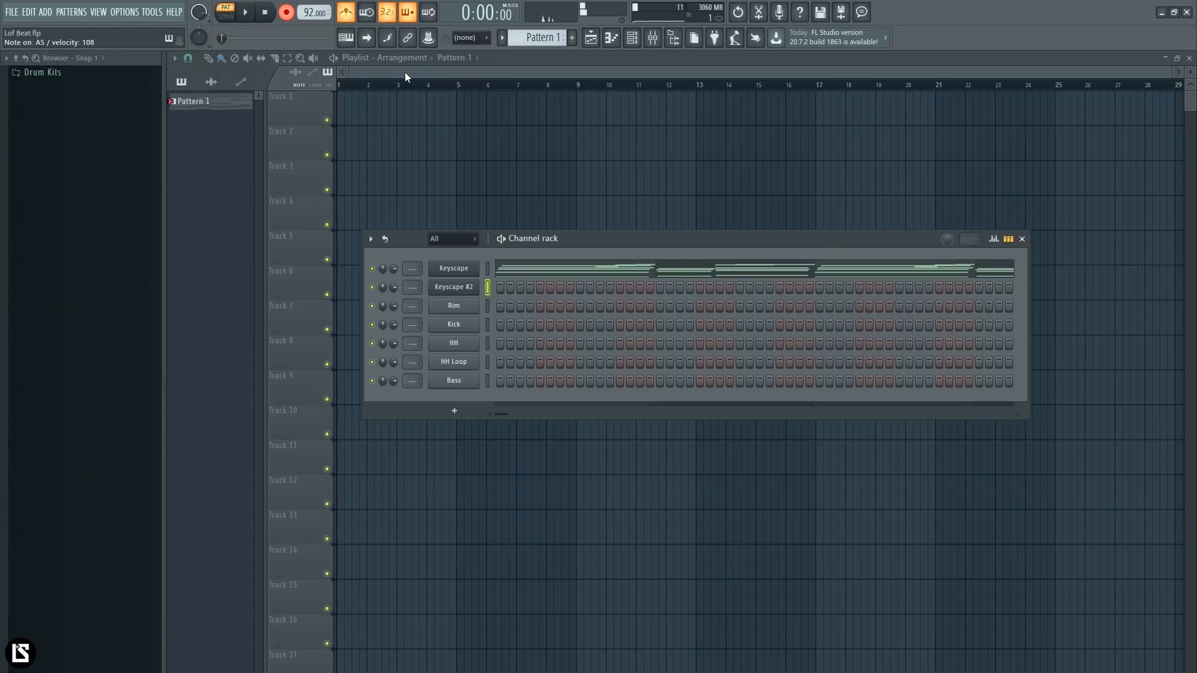
key("space")
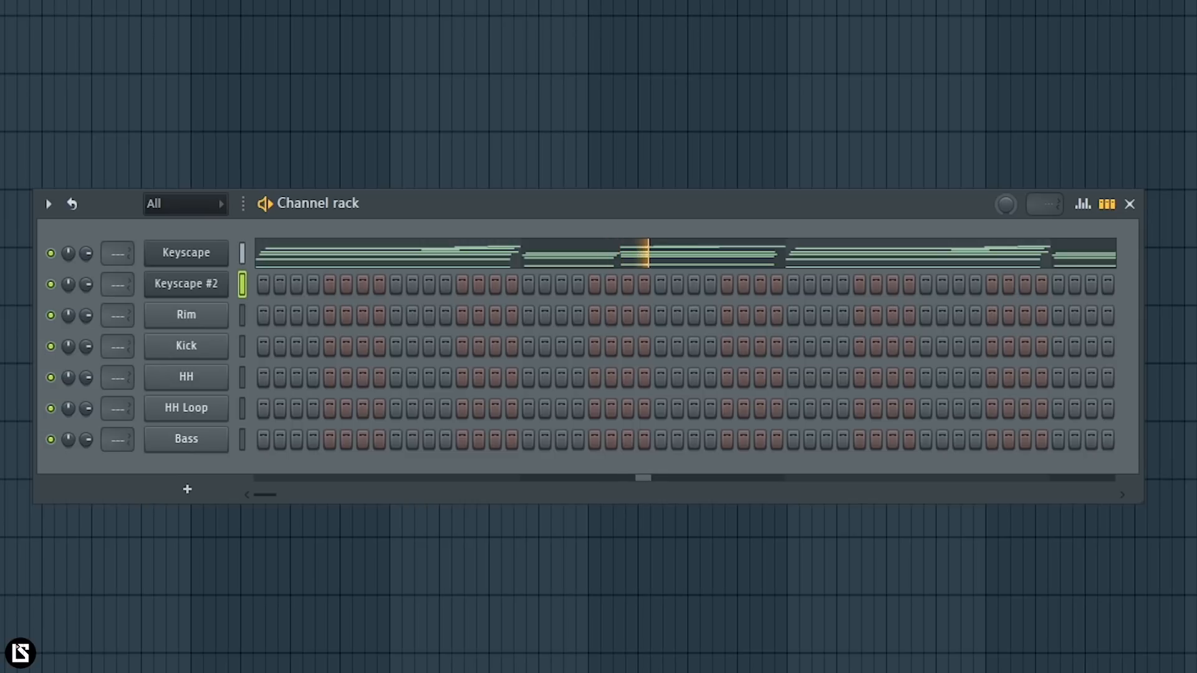
key("space")
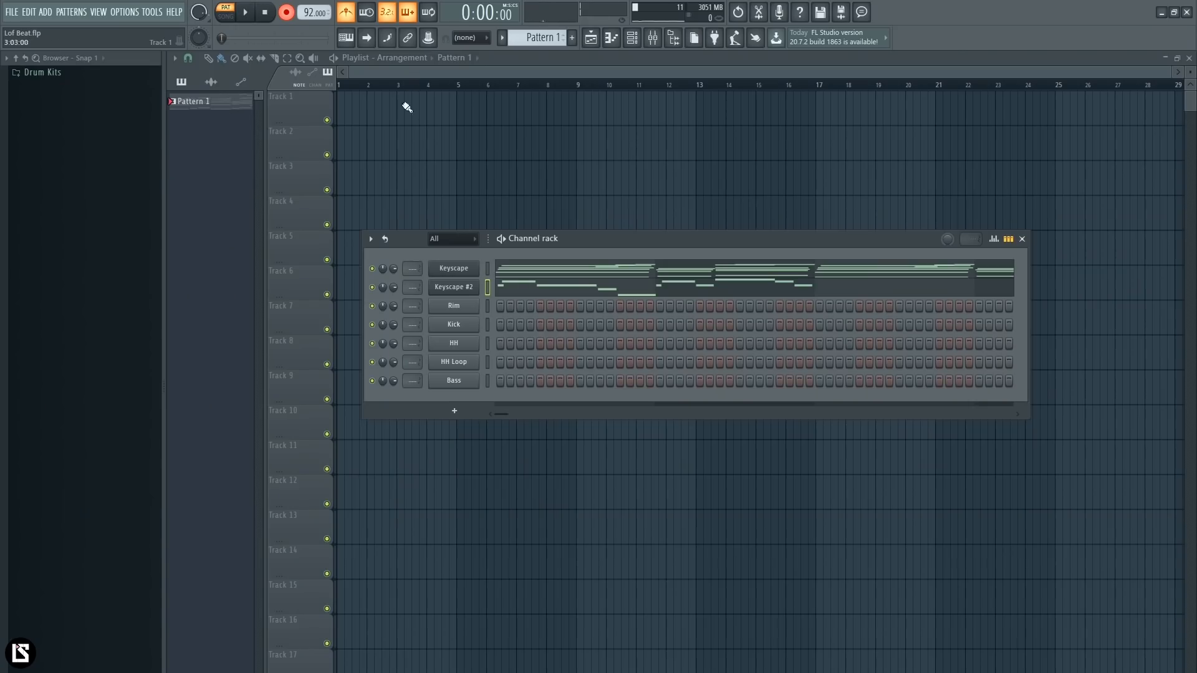
- Open the recorded Keyscape #2 notes and move the opening A5 and B5 earlier so the phrase starts exactly on bar 1
left_click(547, 278)
scroll(414, 84, "up", 2)
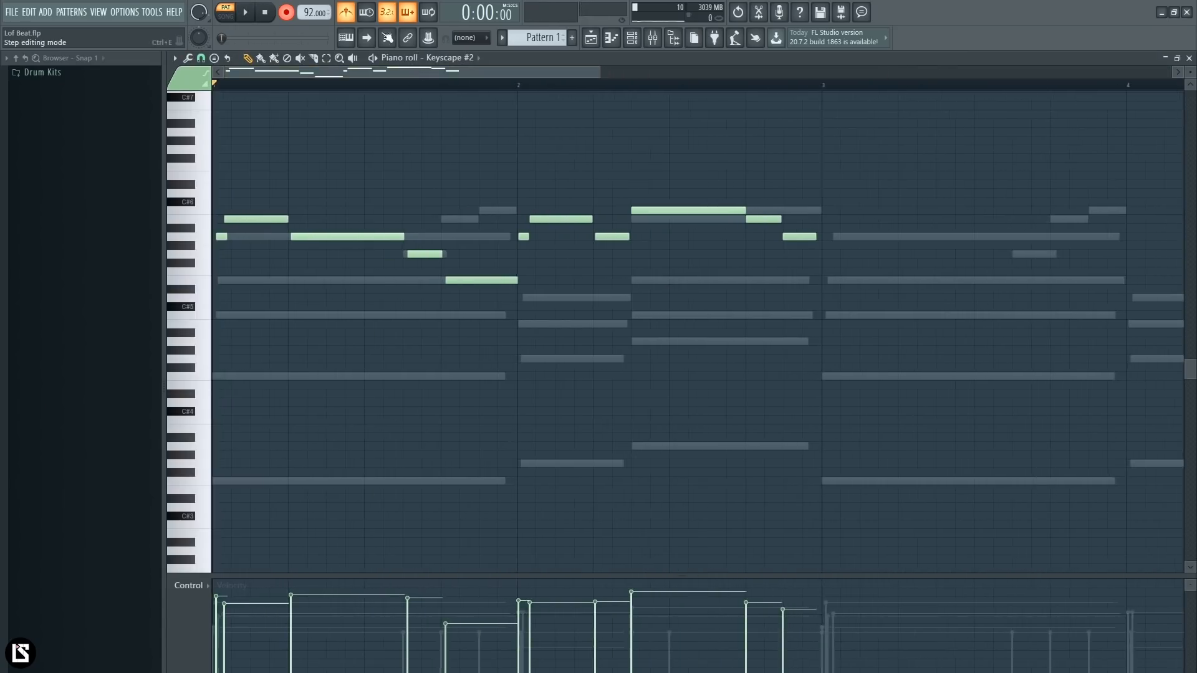
scroll(329, 92, "up", 2)
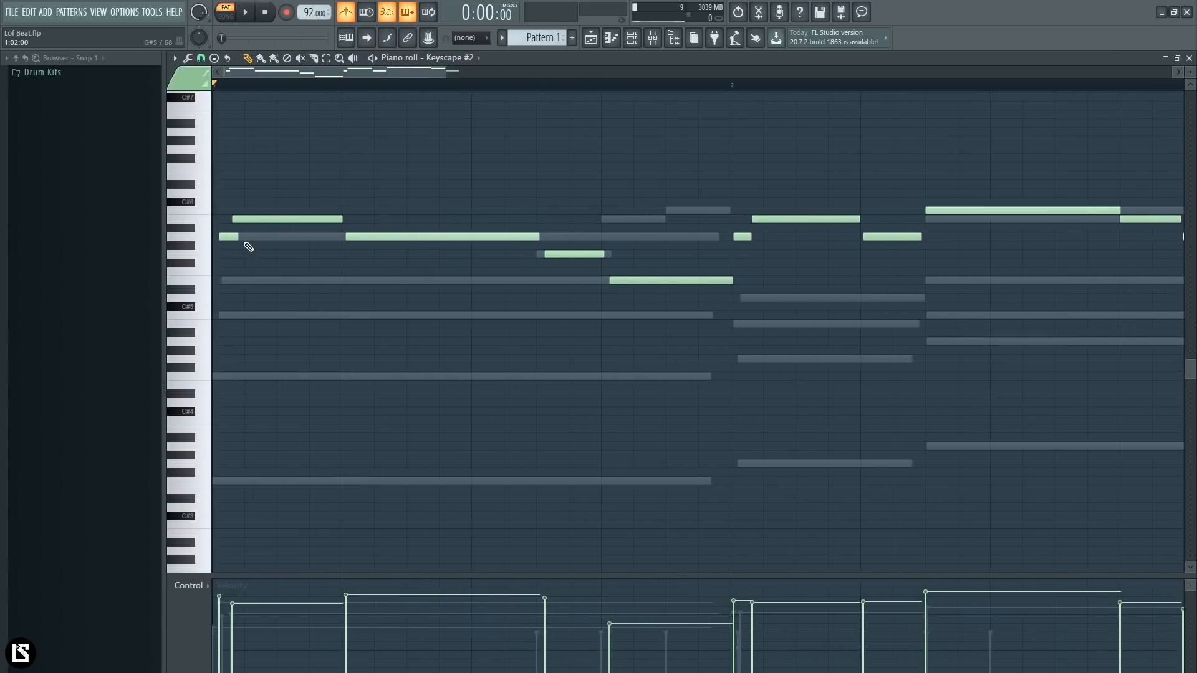
left_click_drag(254, 222, 247, 222)
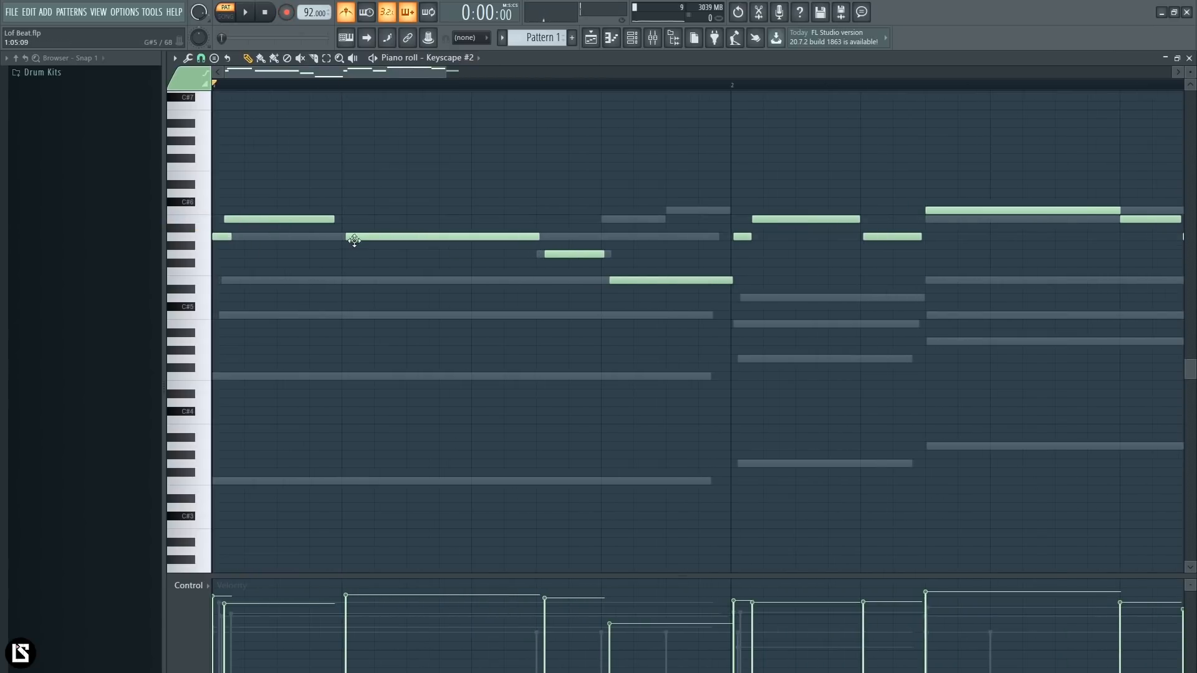
key("space")
- Move bar 1's G5 and E5 notes slightly earlier, with E5 starting on beat 4, and play them back
left_click_drag(589, 255, 566, 256)
key("space")
left_click_drag(1193, 70, 1193, 77)
left_click_drag(646, 306, 639, 310)
key("space")
- Move bar 2's first B5 note slightly earlier, lower the velocity of the long C6, and play the phrase back
left_click_drag(738, 256, 762, 197)
left_click(879, 213, "ctrl")
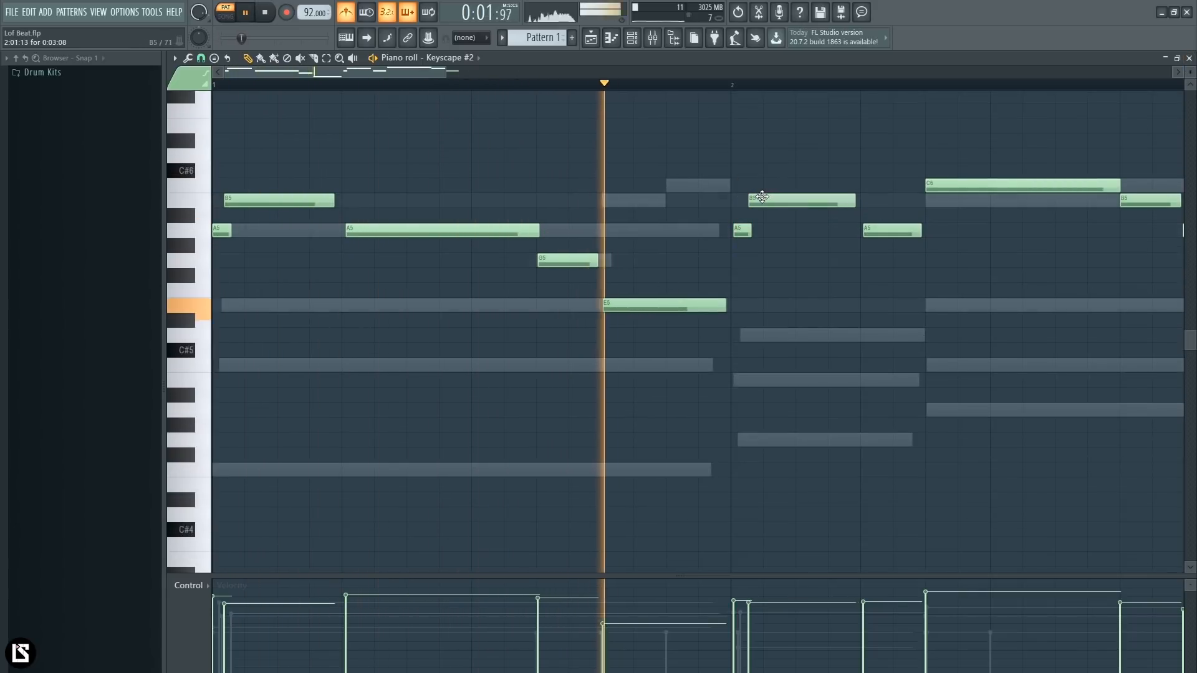
key("space")
left_click_drag(756, 230, 744, 180)
scroll(750, 278, "down", 4)
left_click(796, 276, "ctrl")
key("space")
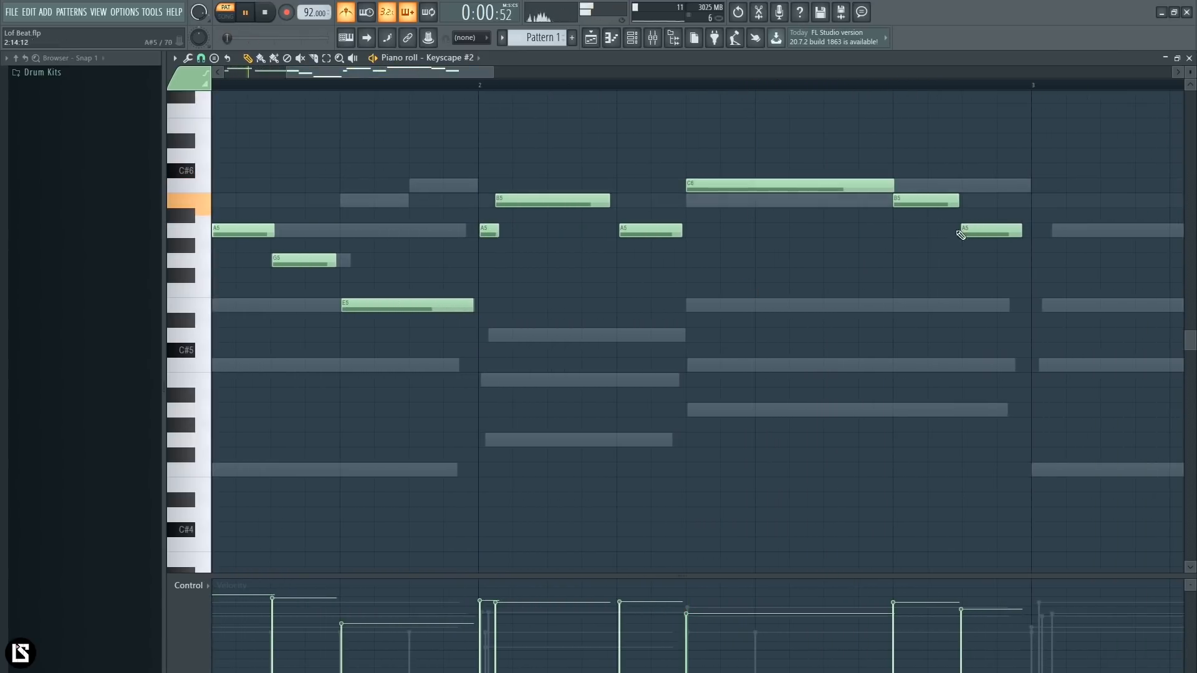
- Duplicate the whole two-bar Keyscape #2 melody into bars 3 and 4 and switch the metronome off
scroll(697, 80, "down", 5)
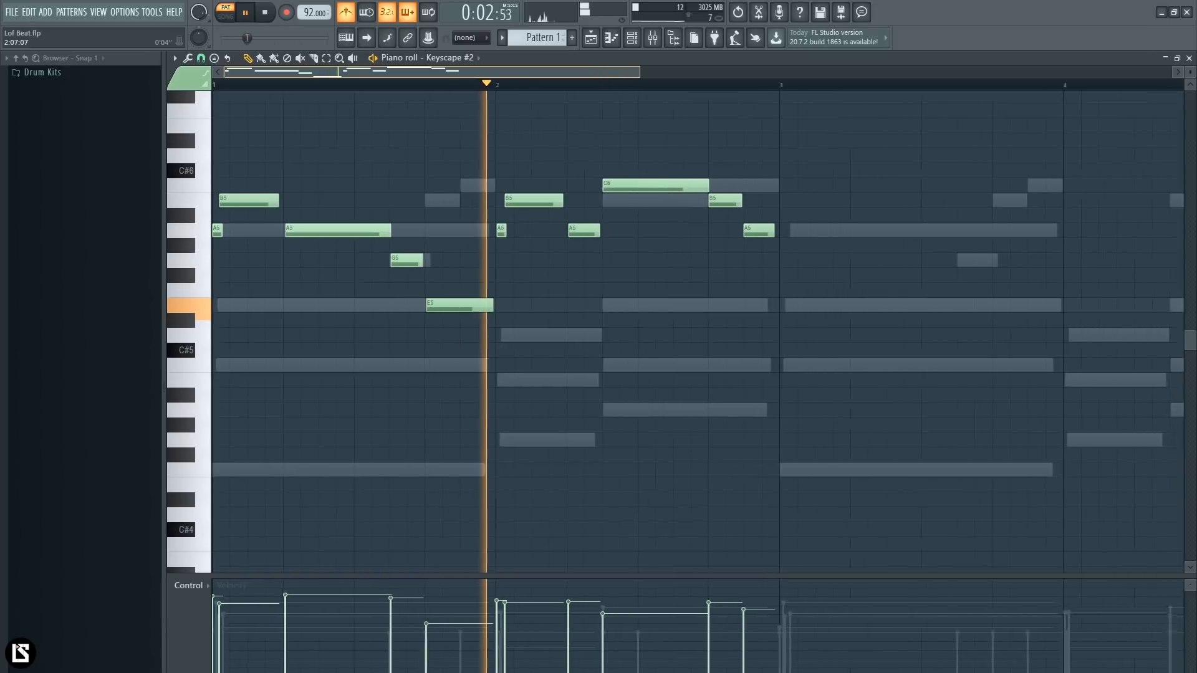
key("ctrl+a")
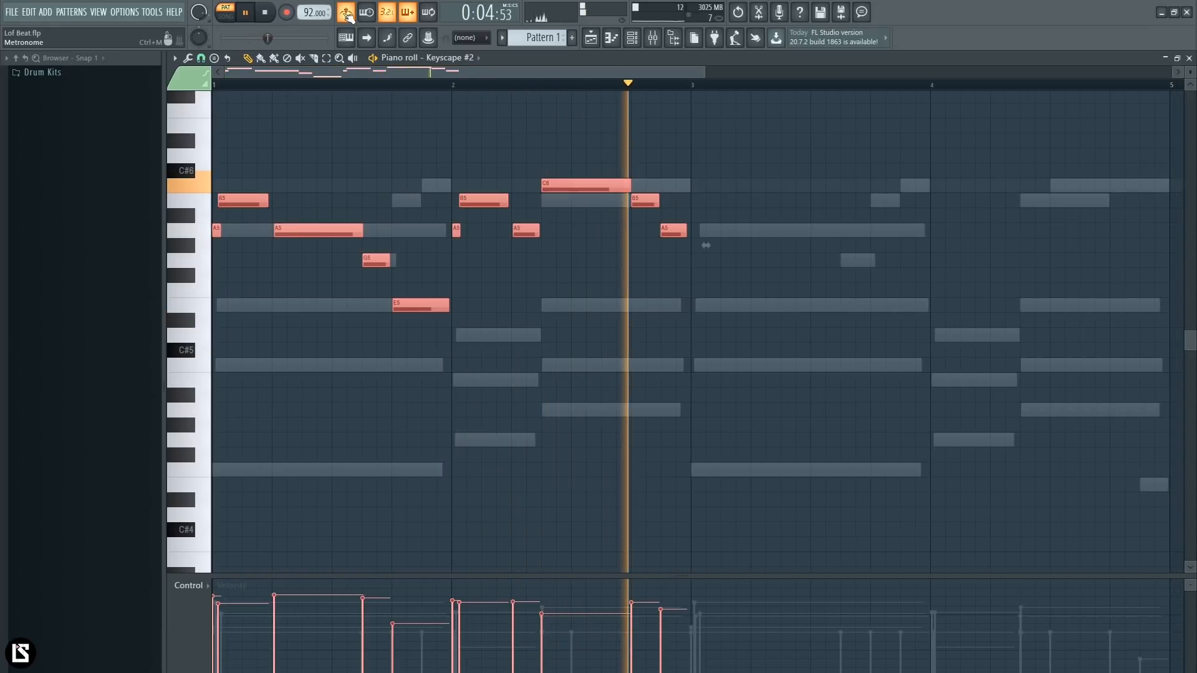
key("ctrl+b")
key("ctrl+d")
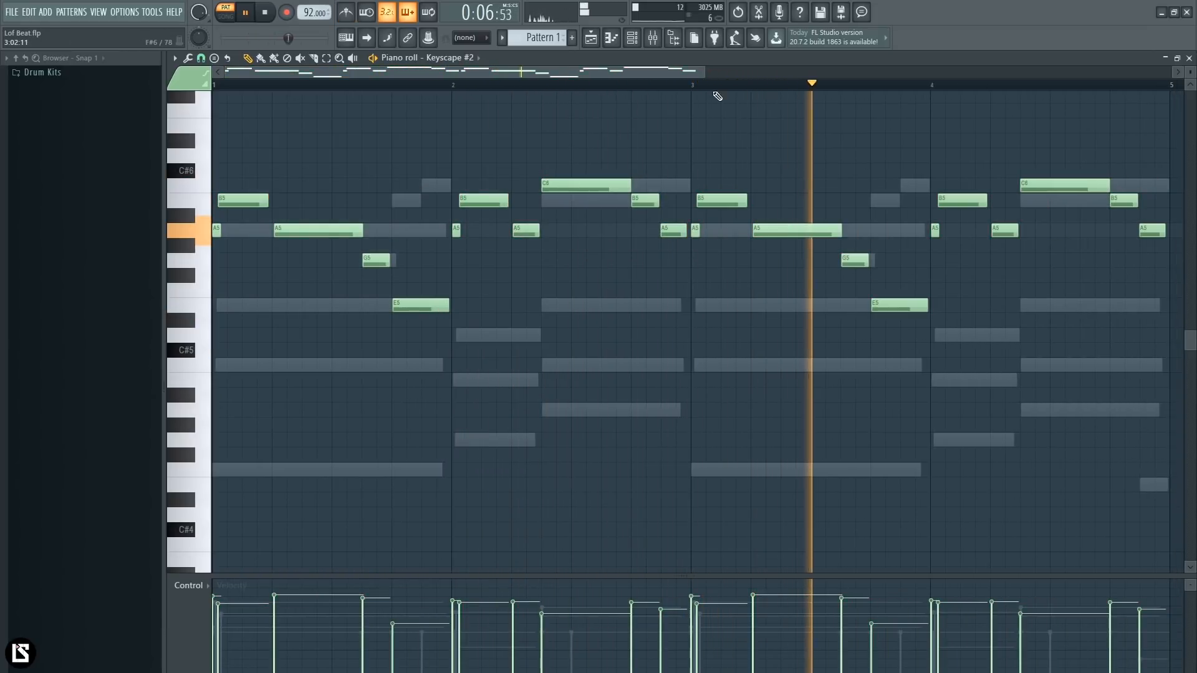
- Add short overlapping D6 and E6 notes near the end of bar 4, with D6 starting together with B5, and audition them
left_click_drag(707, 73, 867, 75)
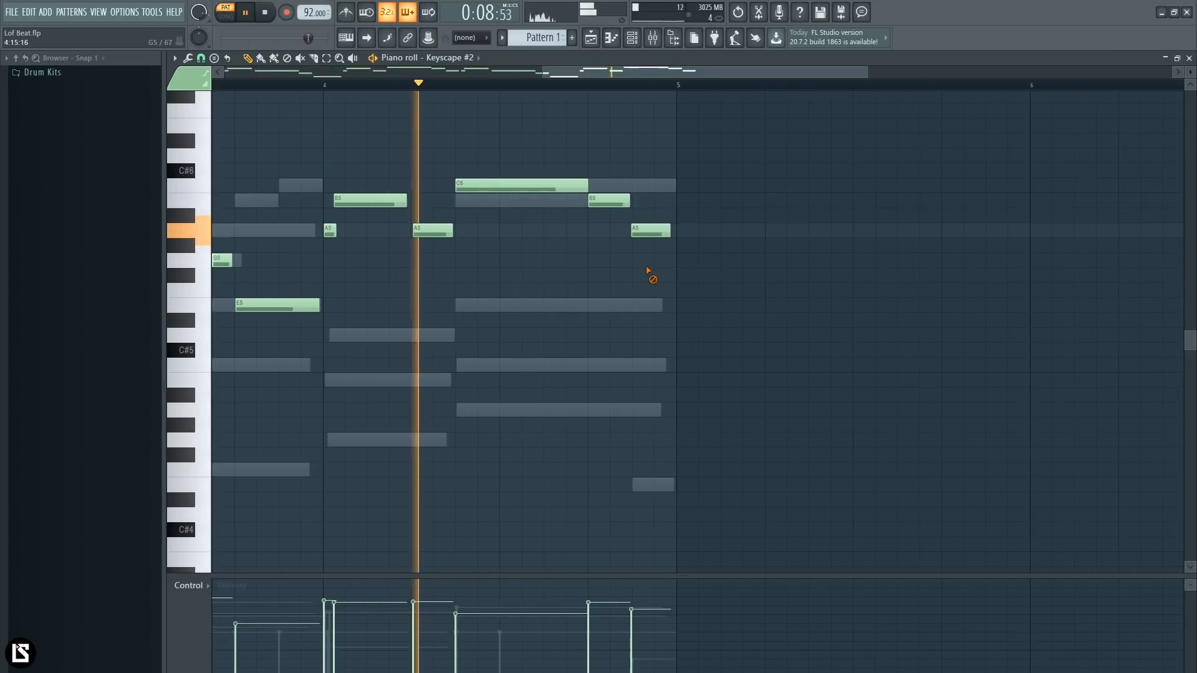
left_click(600, 141)
key("space")
left_click_drag(595, 142, 594, 156)
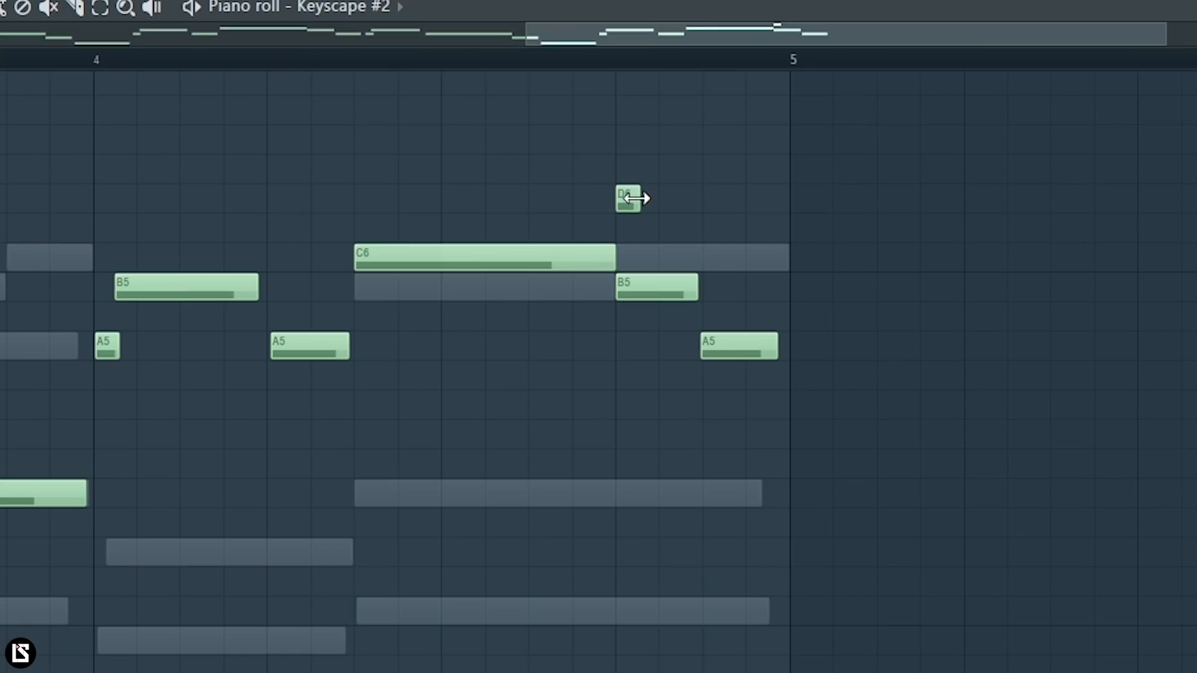
left_click_drag(636, 198, 676, 140)
left_click(521, 64)
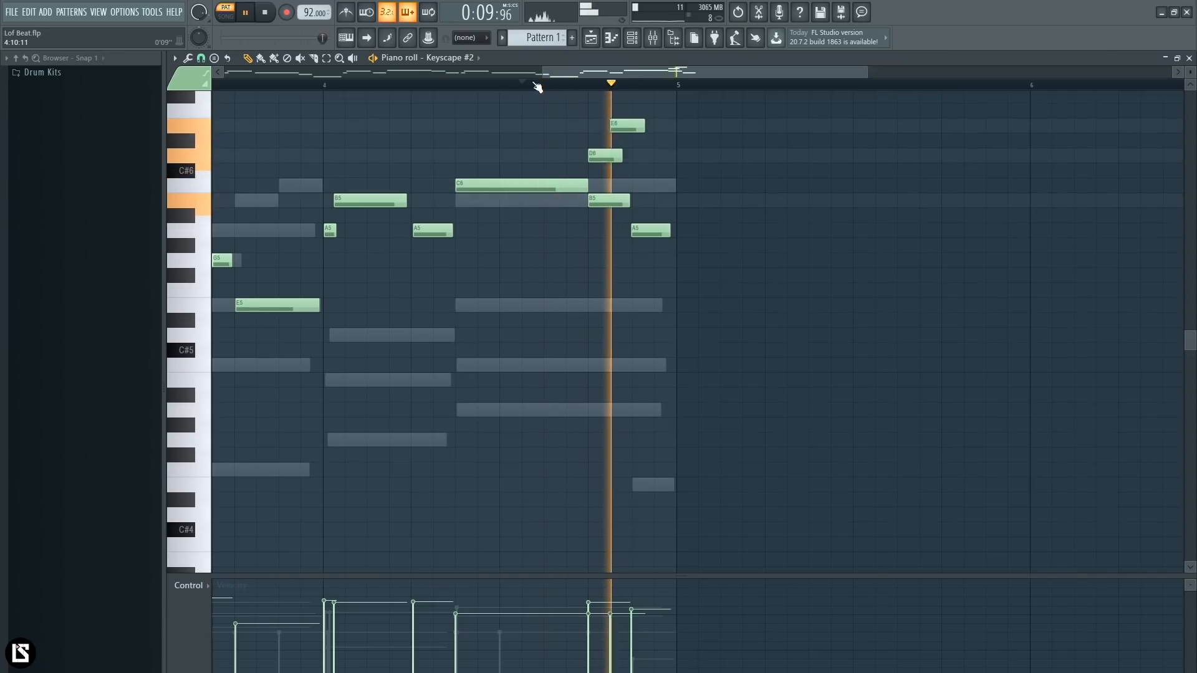
key("space")
key("space")
- Try F#6 and G6 as the third note of the rising run at the end of bar 4
left_click(645, 112)
scroll(642, 117, "up", 3)
key("space")
right_click(647, 156)
key("space")
left_click(645, 141)
double_click(646, 140)
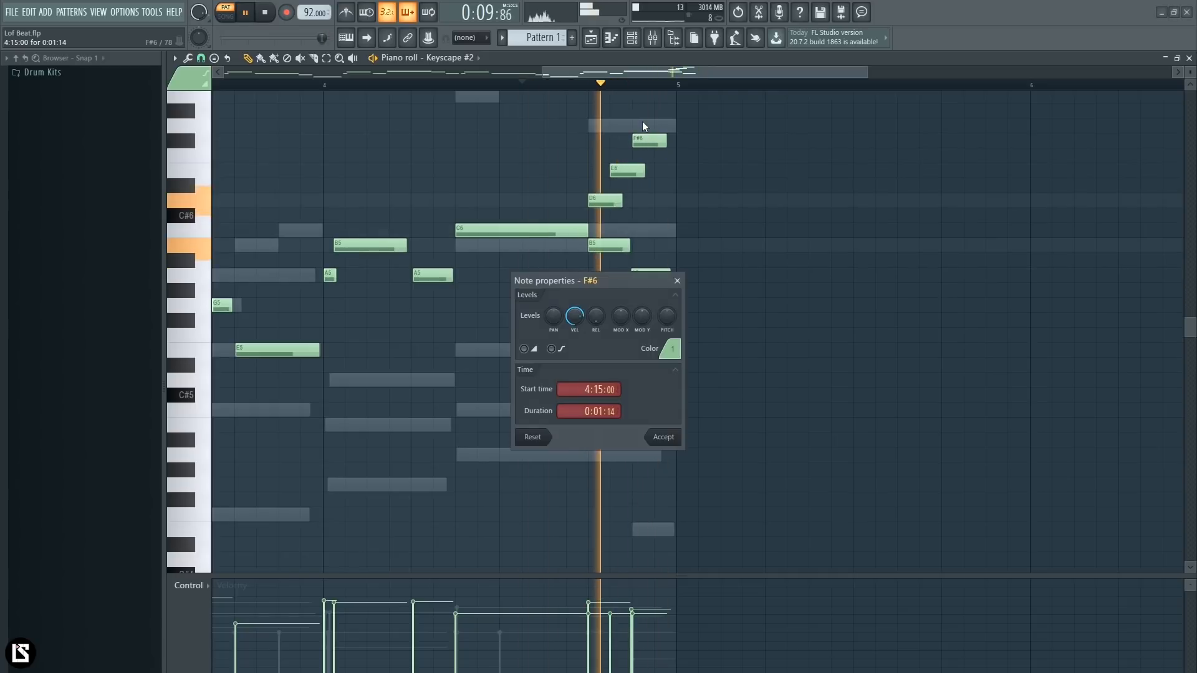
right_click(651, 145)
key("space")
key("space")
left_click_drag(650, 142, 646, 127)
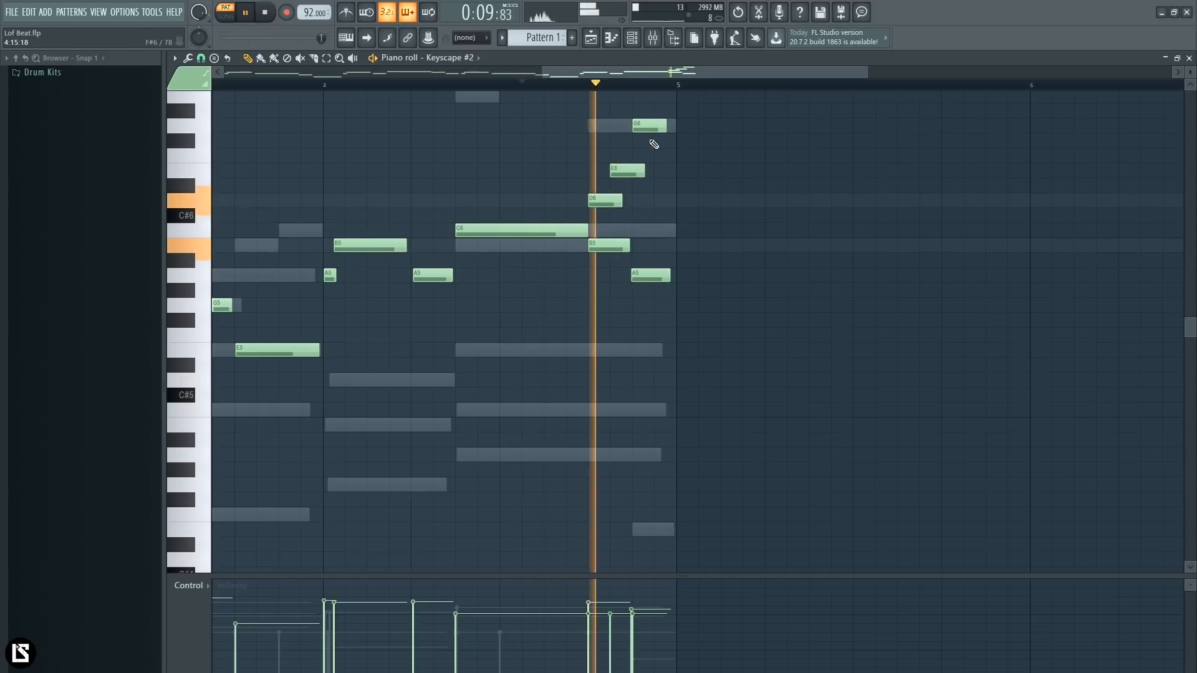
right_click(650, 126)
- Add a C6 note after E6 at the end of bar 4, soften the run's velocities, and play back the four bars
left_click(654, 217)
left_click_drag(653, 216, 610, 150)
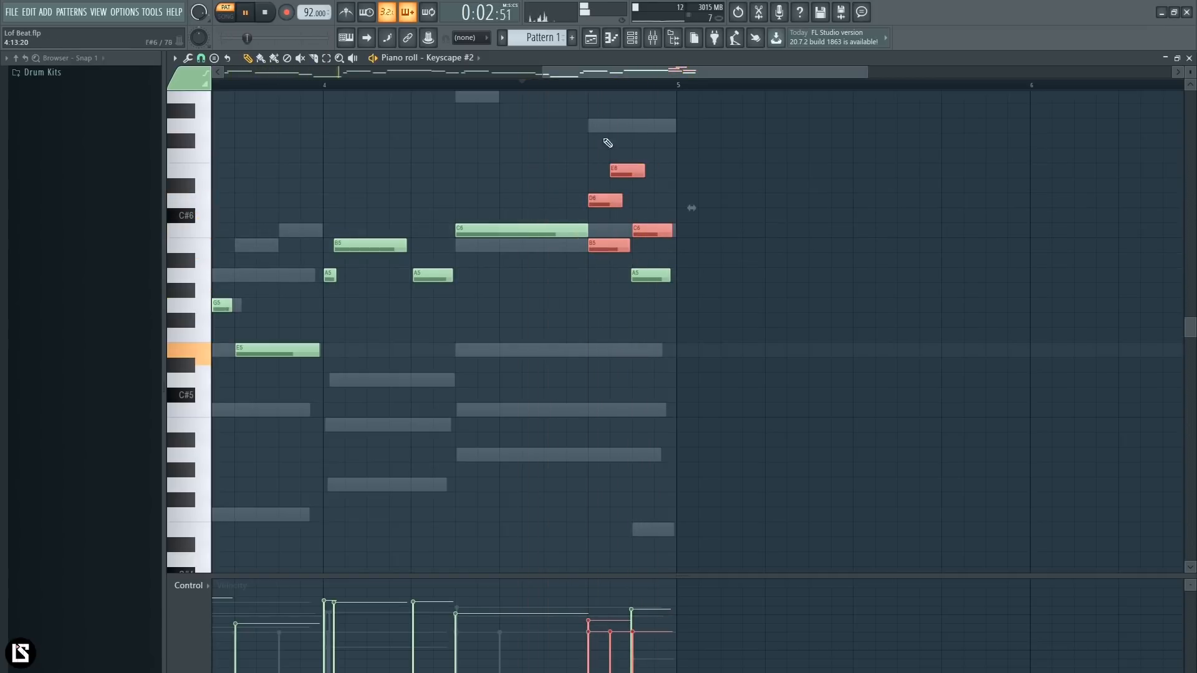
left_click(602, 168)
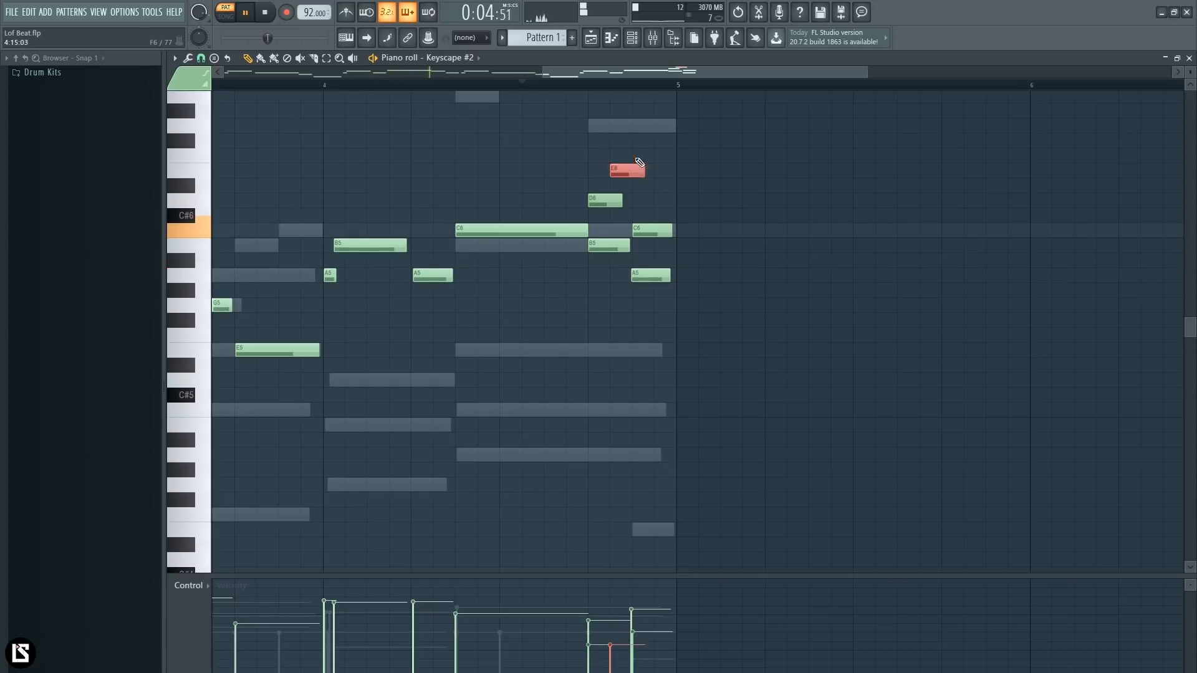
left_click_drag(574, 72, 357, 72)
left_click(583, 147, "ctrl")
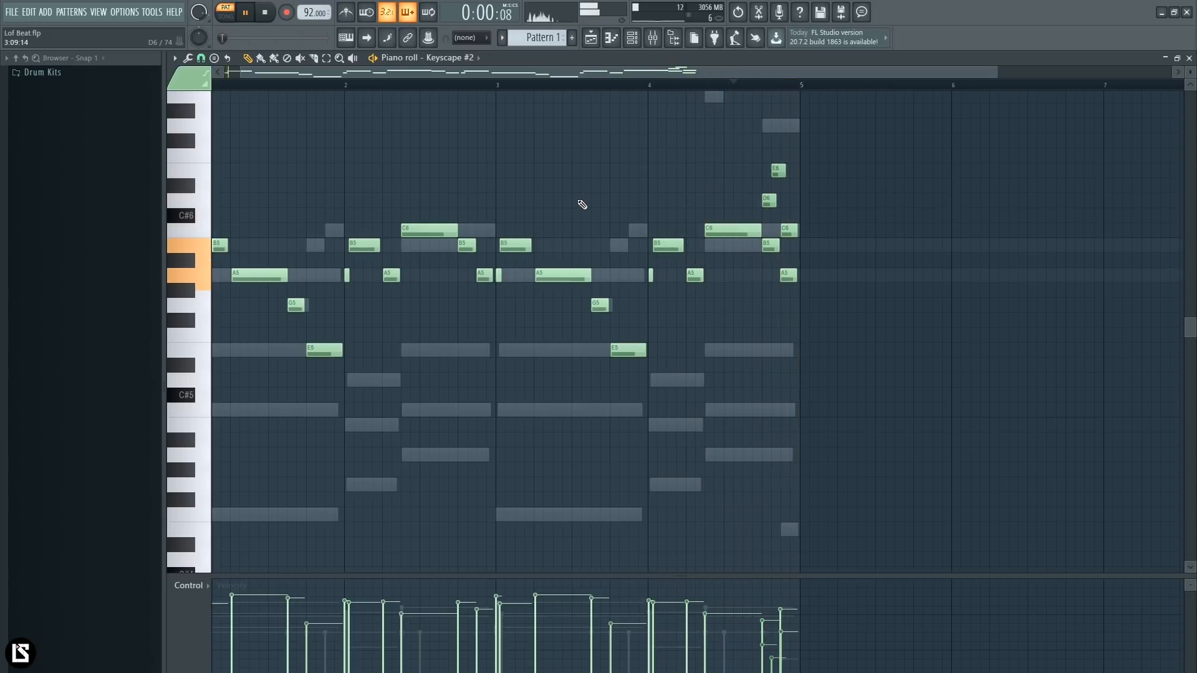
key("space")
left_click_drag(652, 72, 637, 70)
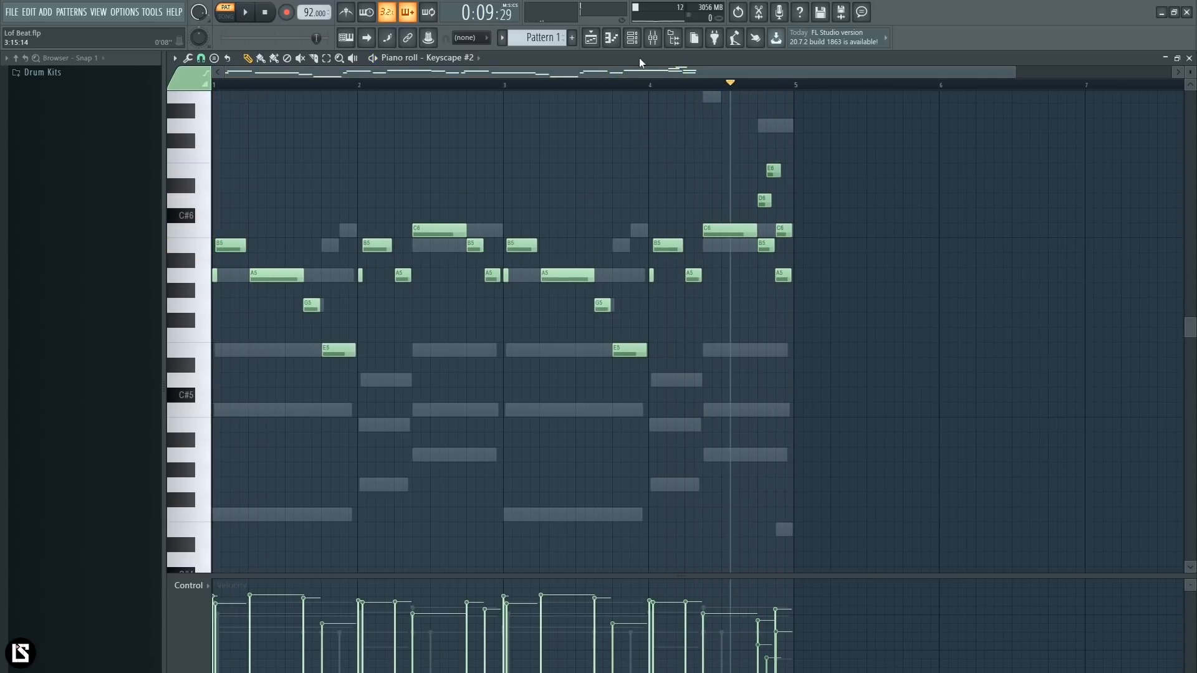
- Route the Keyscape and Keyscape #2 channels to separate mixer tracks starting from insert 1, and solo the Keyscape track
left_click(634, 40)
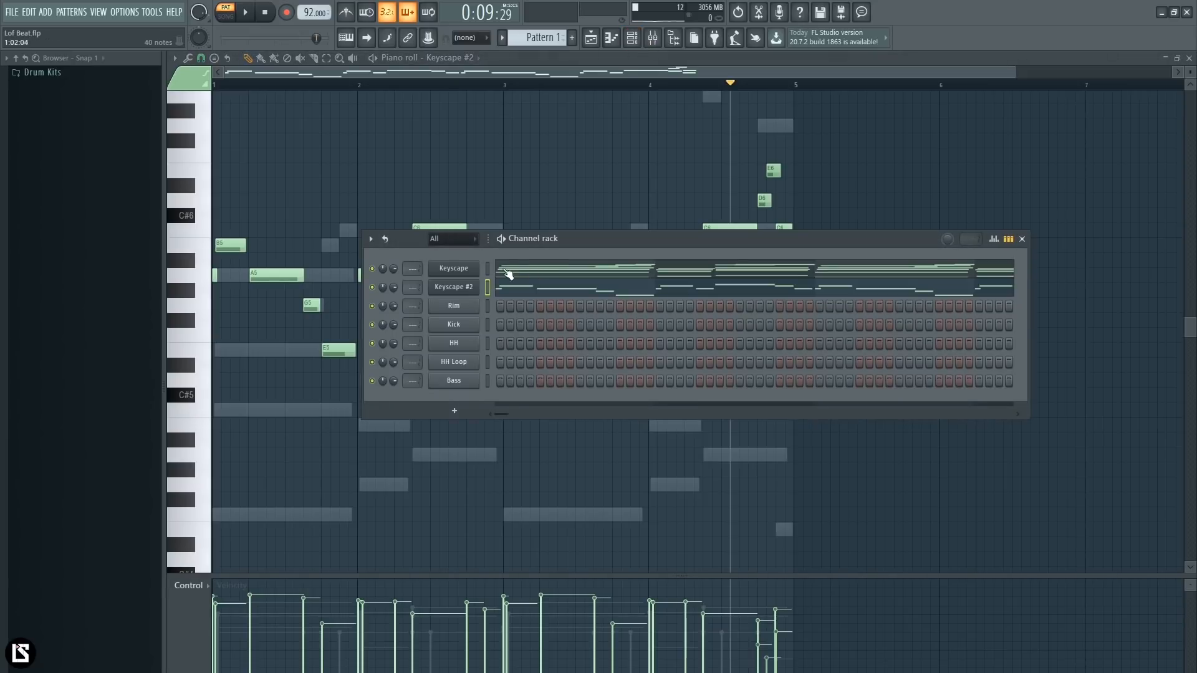
left_click(657, 46)
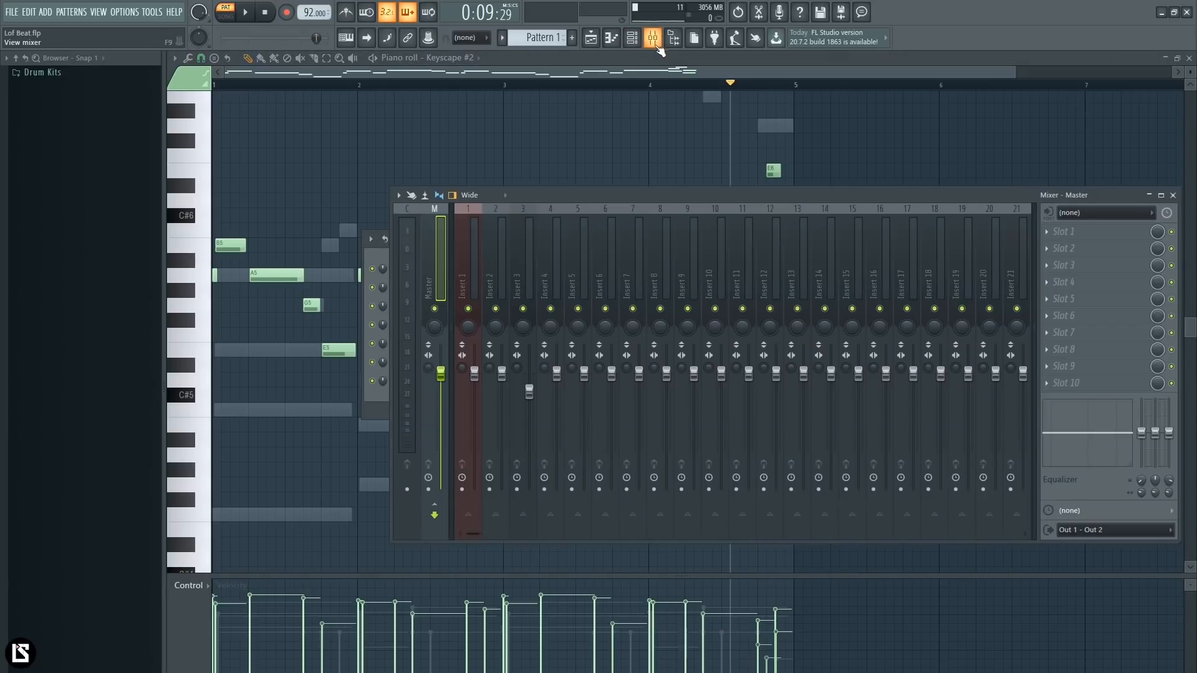
right_click(460, 286)
mouse_move(524, 314)
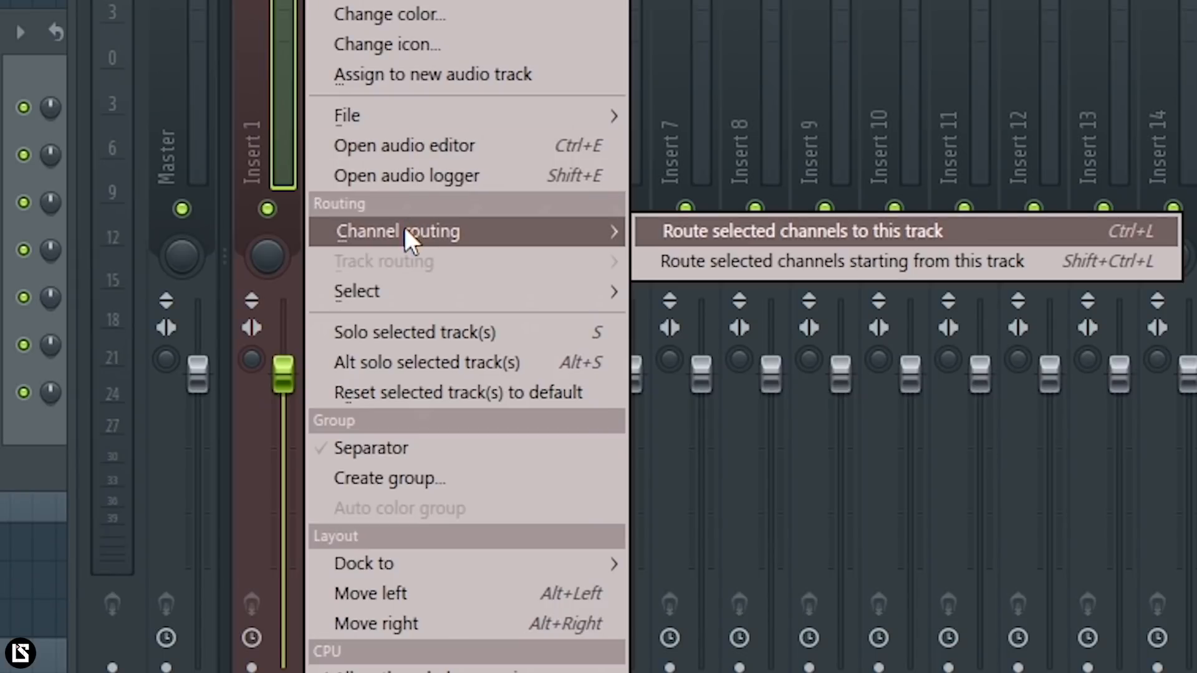
left_click(714, 261)
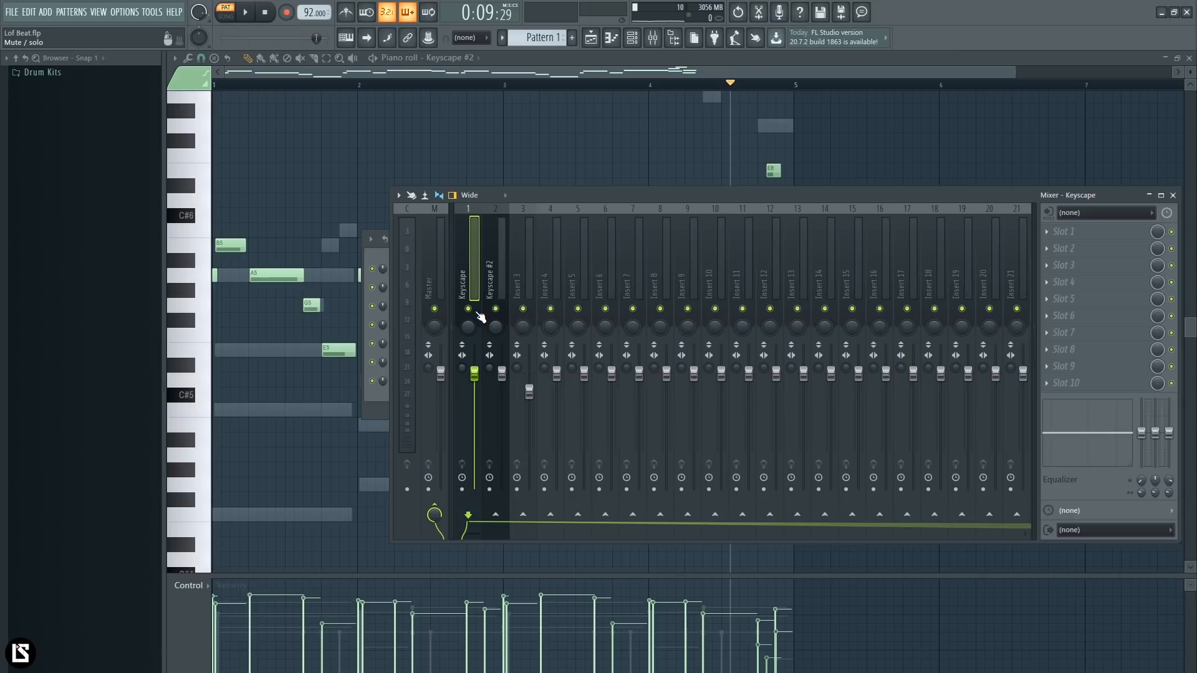
right_click(469, 308)
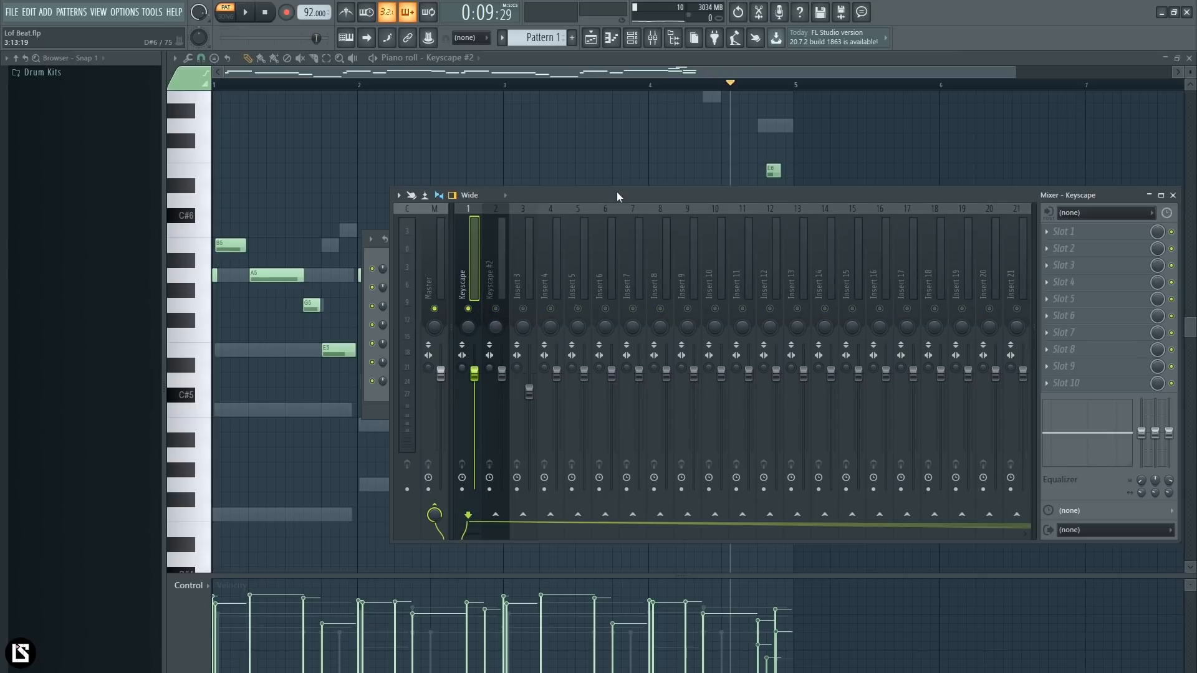
- Load the Denise - Bad Tape effect into slot 2 of the Keyscape mixer track
left_click_drag(616, 192, 538, 190)
left_click(990, 247)
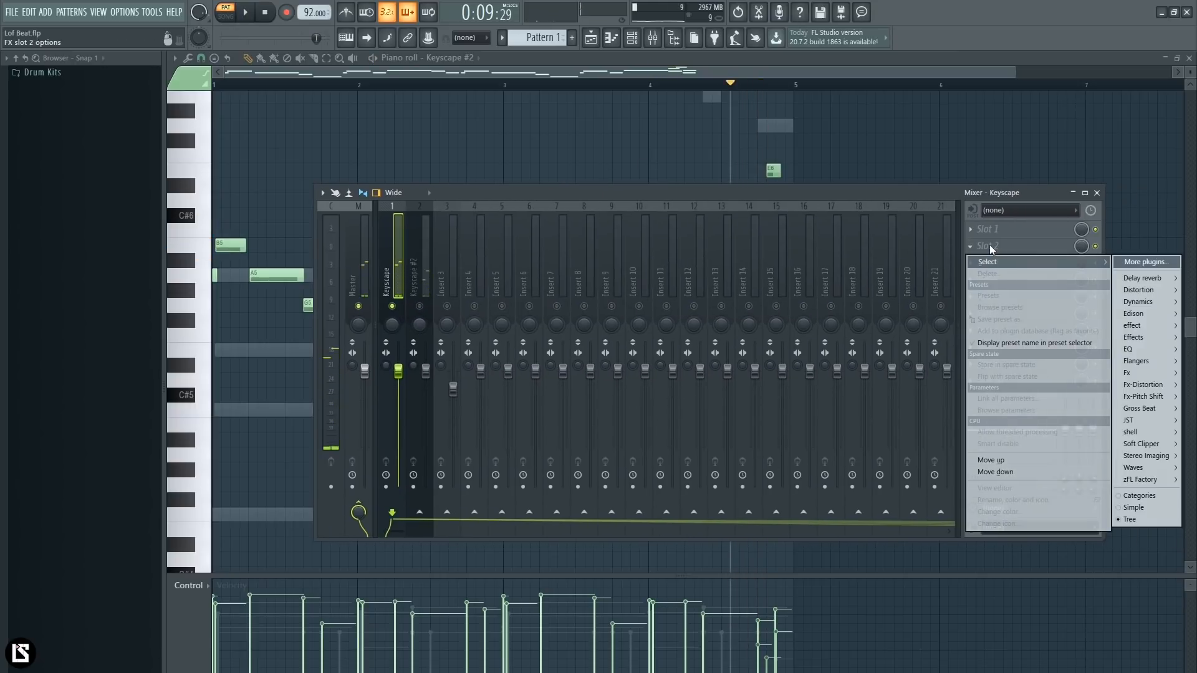
mouse_move(1148, 339)
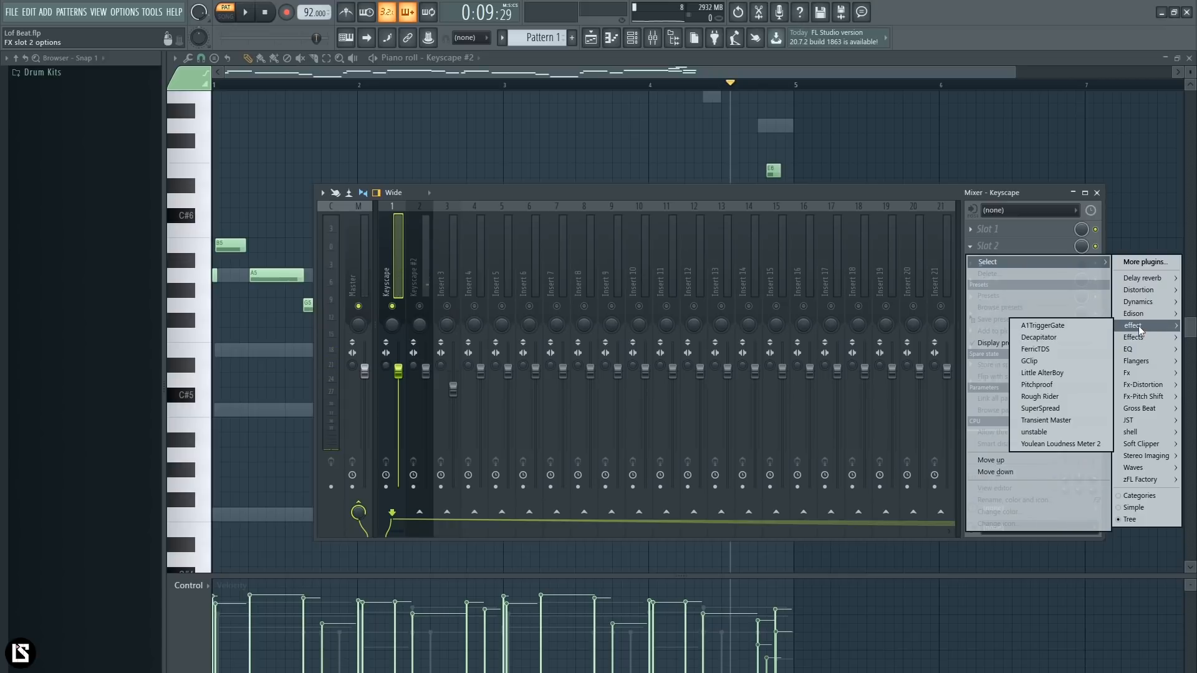
mouse_move(1145, 374)
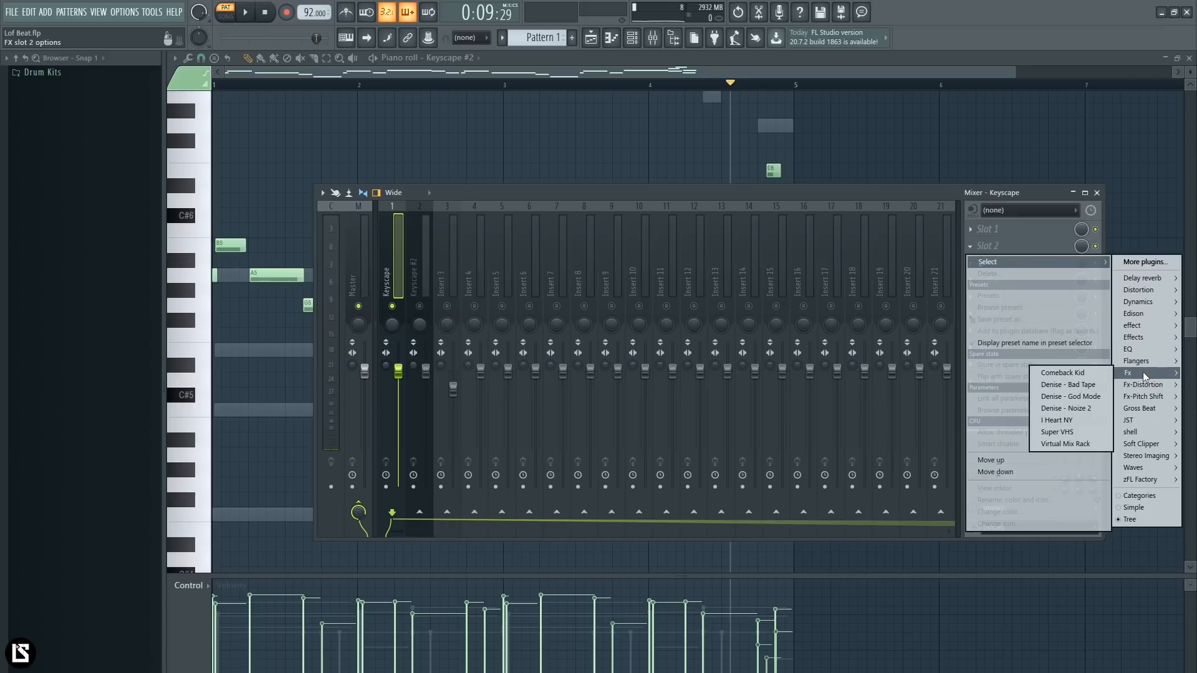
left_click(1089, 384)
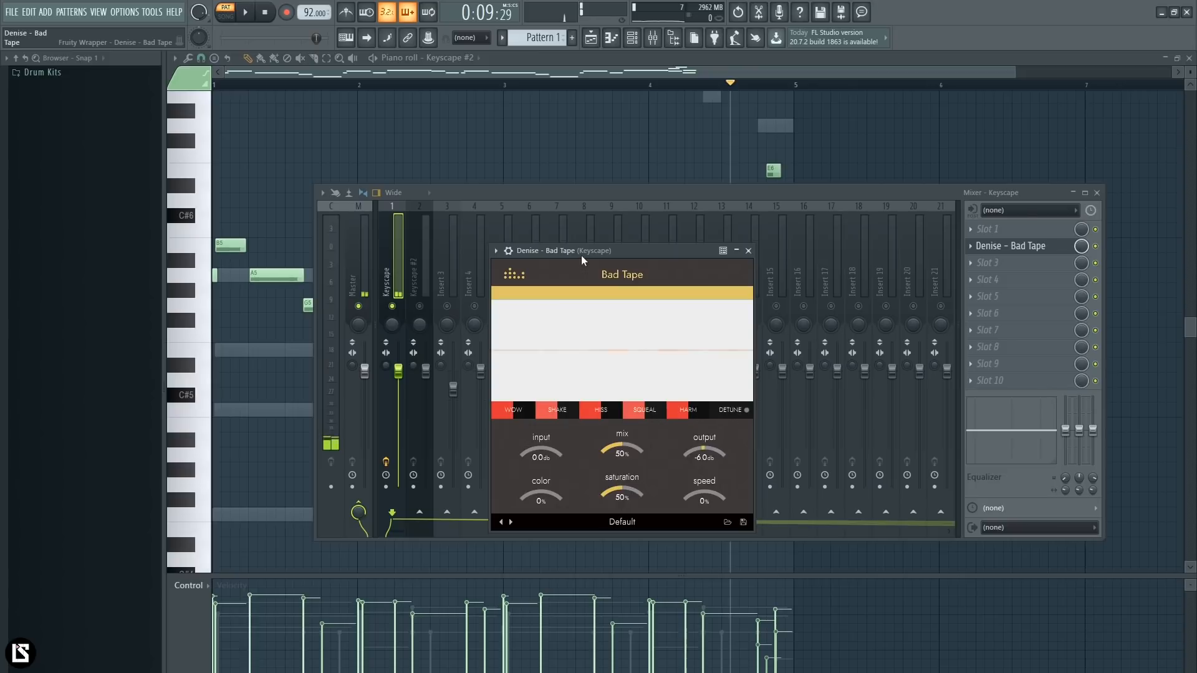
left_click_drag(581, 256, 562, 246)
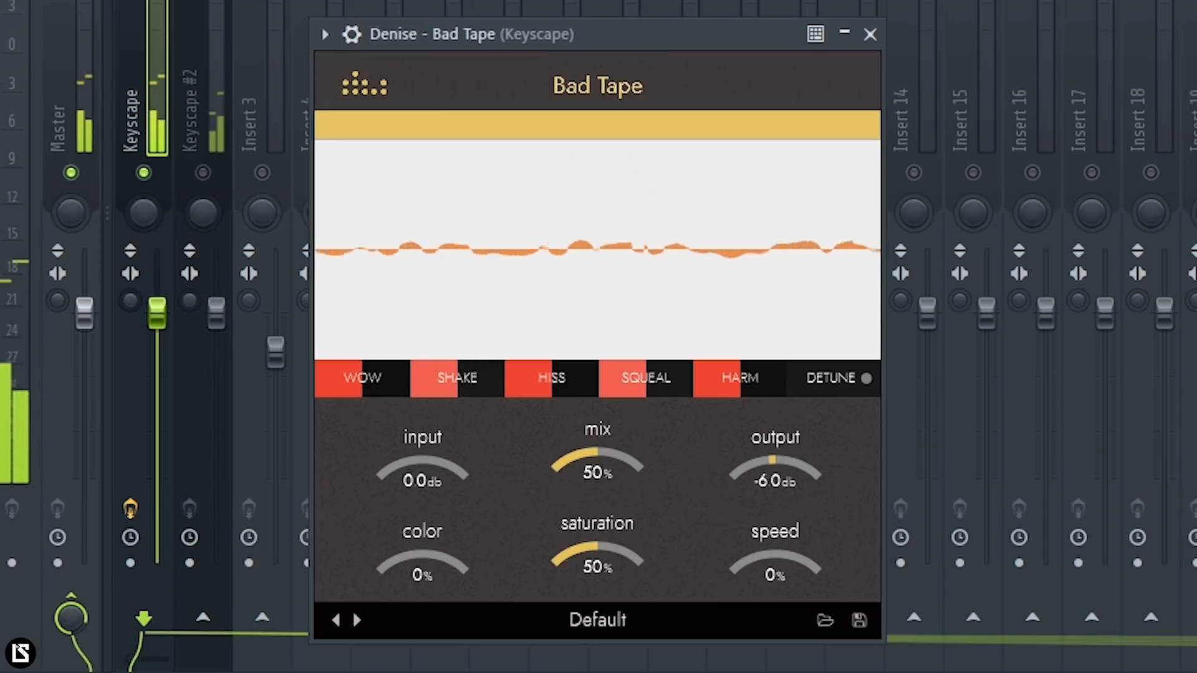
- Turn Bad Tape's Wow, Shake, Hiss, Squeal and Harm fully down, and set output to 0.0 dB and saturation to 29%
left_click_drag(644, 394, 576, 410)
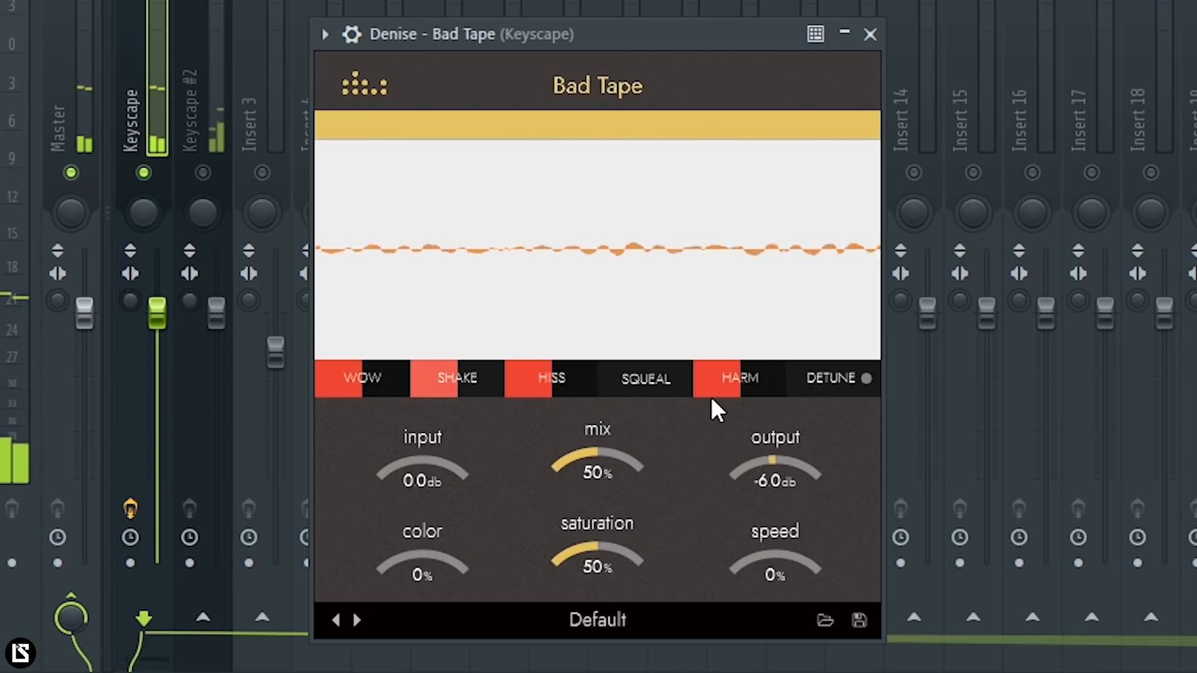
left_click_drag(716, 391, 695, 398)
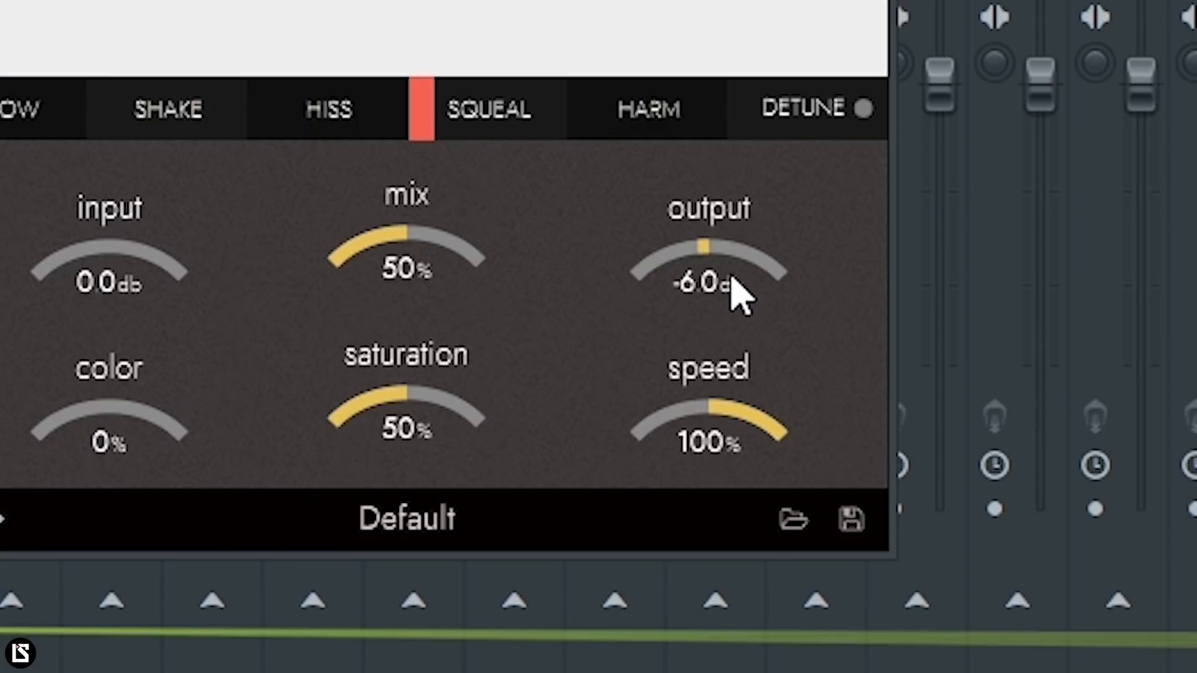
left_click_drag(711, 337, 714, 393)
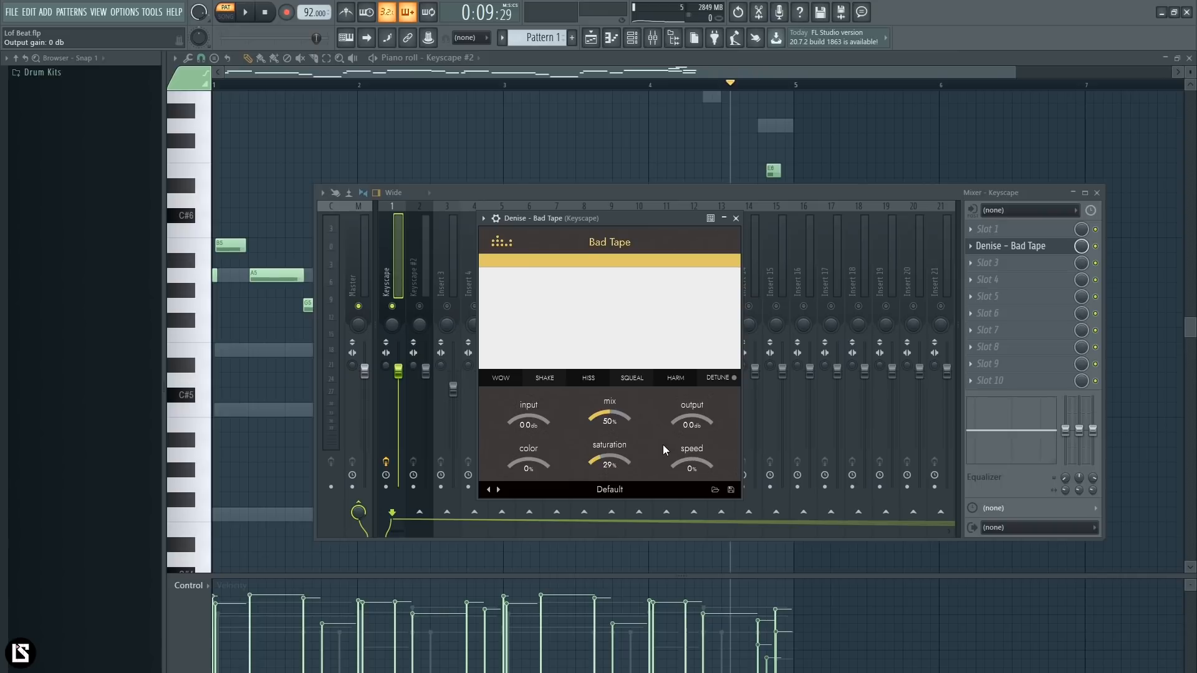
- During playback, raise Bad Tape's Wow and Shake moderately and set Hiss to 31%, Squeal to 4% and Harm to 5%
left_click(247, 15)
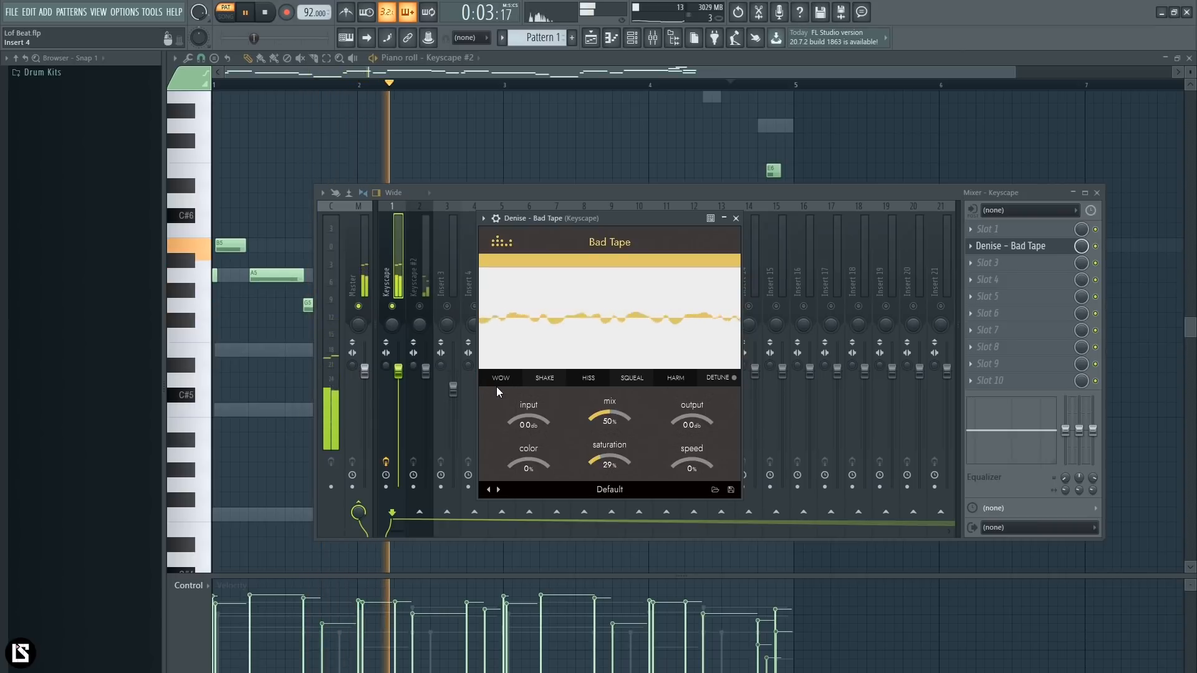
left_click_drag(496, 382, 591, 368)
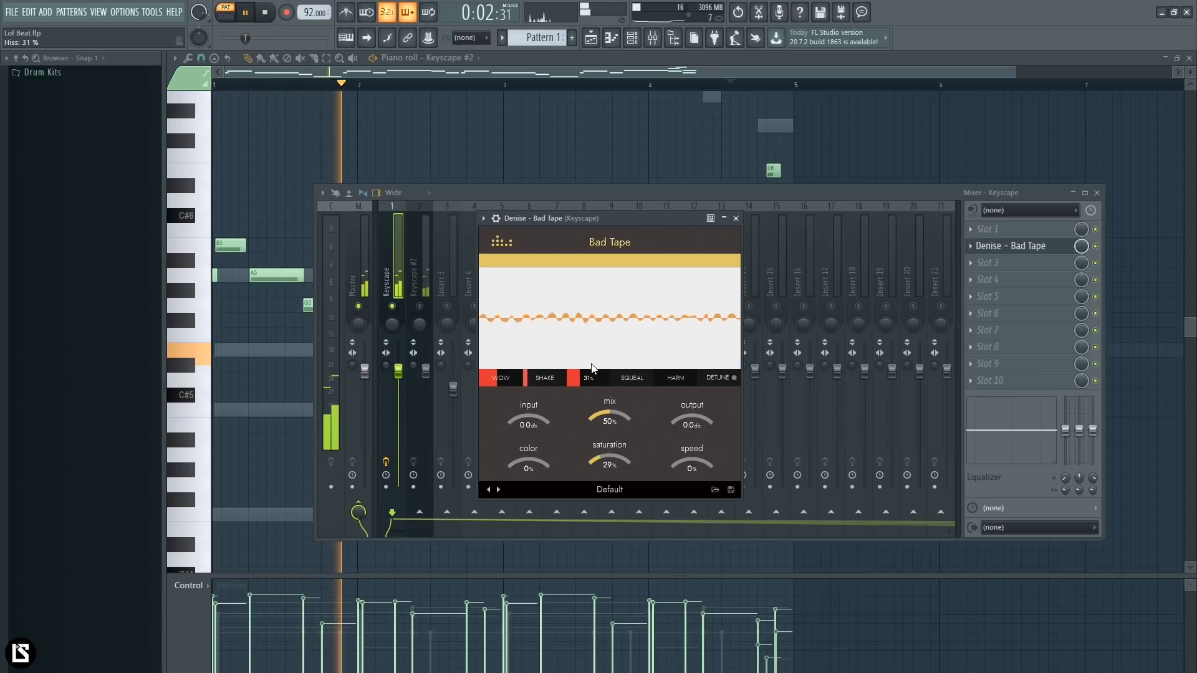
left_click_drag(626, 383, 627, 381)
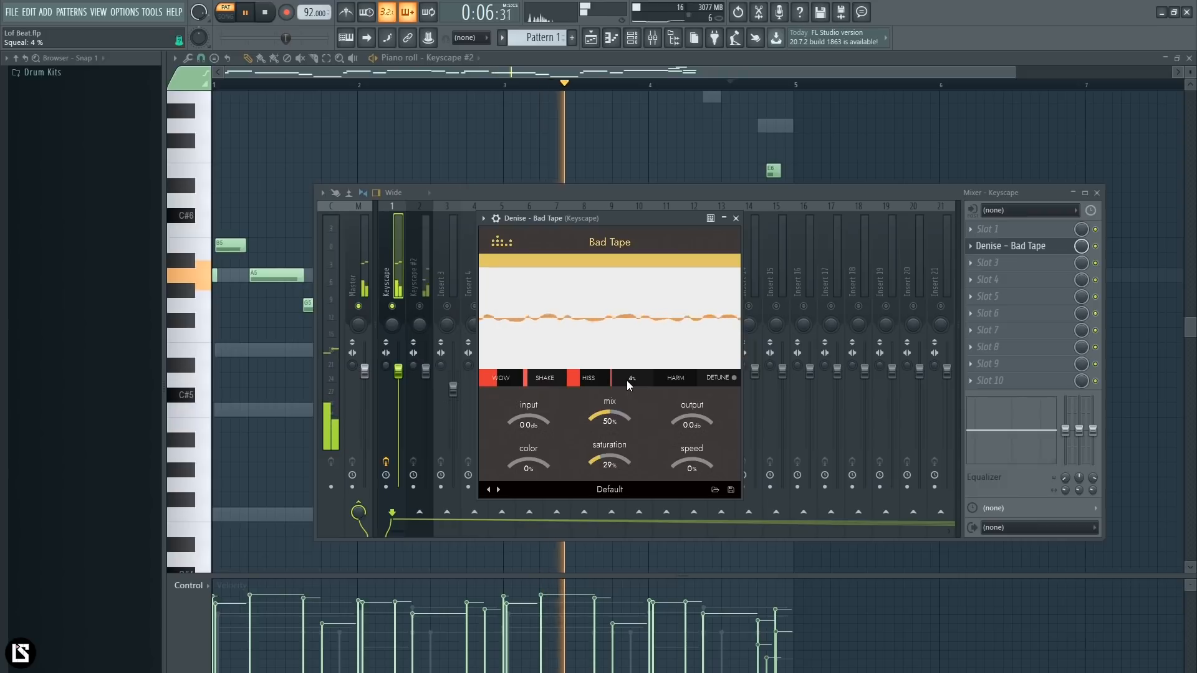
left_click_drag(667, 384, 670, 389)
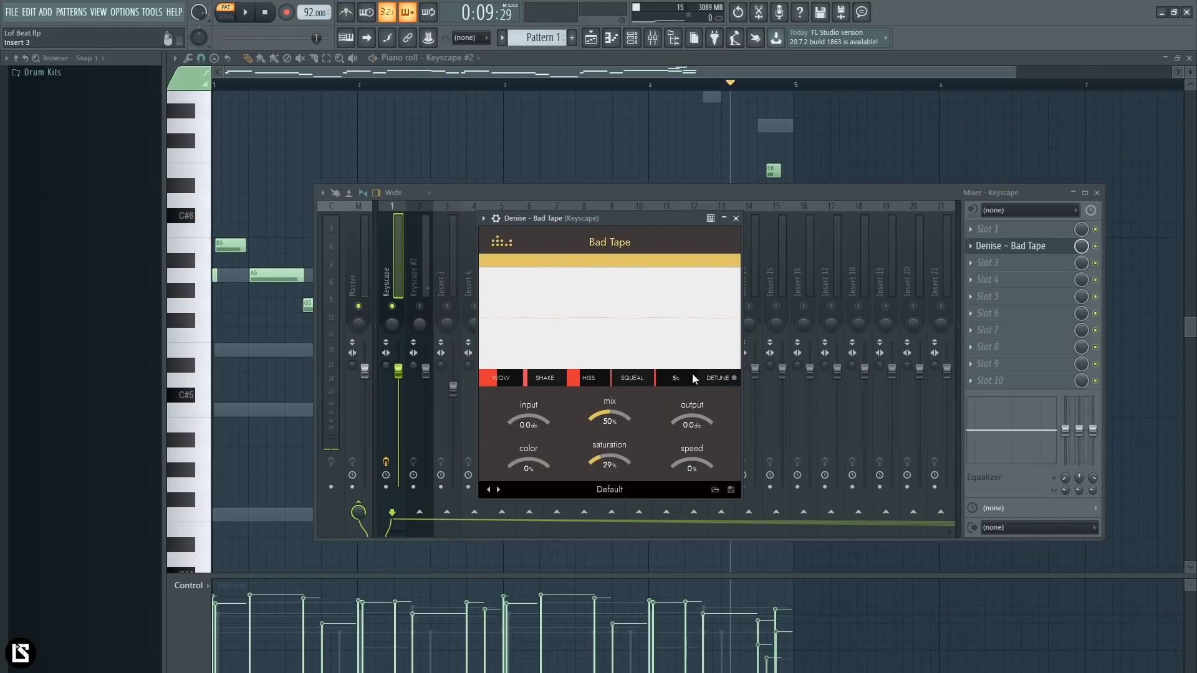
- During playback, set Bad Tape's mix to 86%, color to -30%, saturation to 39% and speed to -11%
left_click(246, 12)
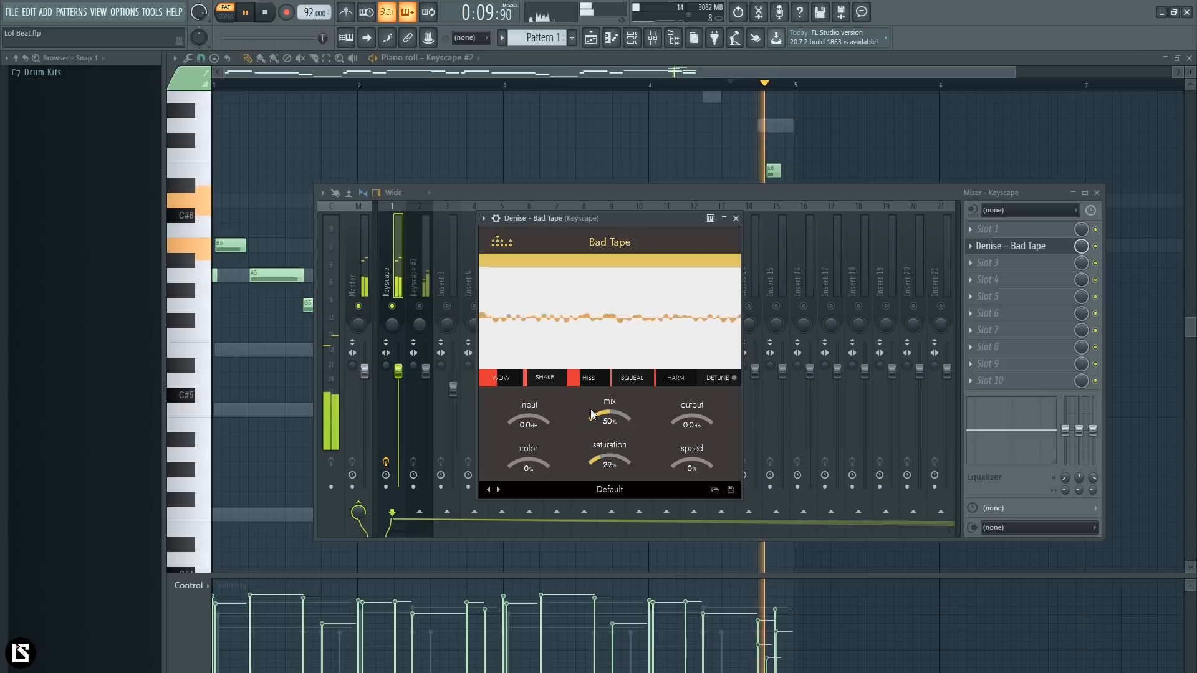
left_click_drag(617, 412, 627, 387)
left_click_drag(529, 456, 529, 495)
left_click_drag(609, 462, 608, 450)
mouse_move(700, 454)
left_mouse_down()
mouse_move(704, 433)
mouse_move(698, 484)
mouse_move(700, 447)
left_mouse_up()
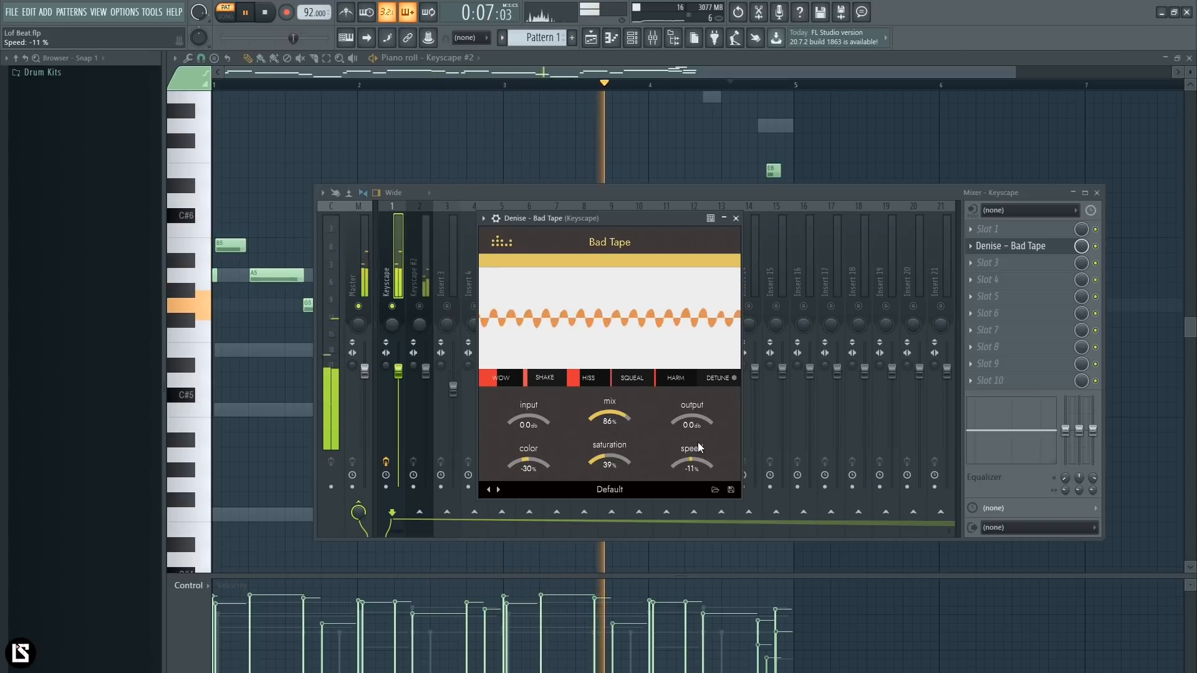
left_click_drag(668, 384, 618, 384)
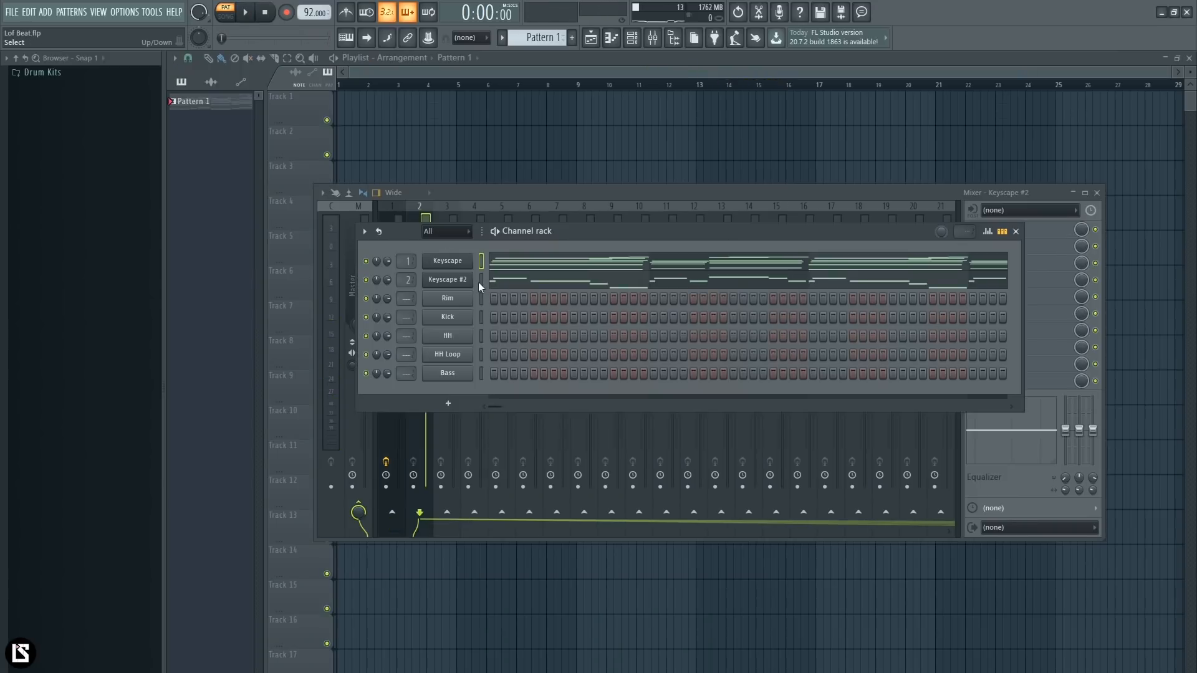
- Route the Keyscape #2 channel to mixer track 1 together with the Keyscape channel
left_click(395, 218)
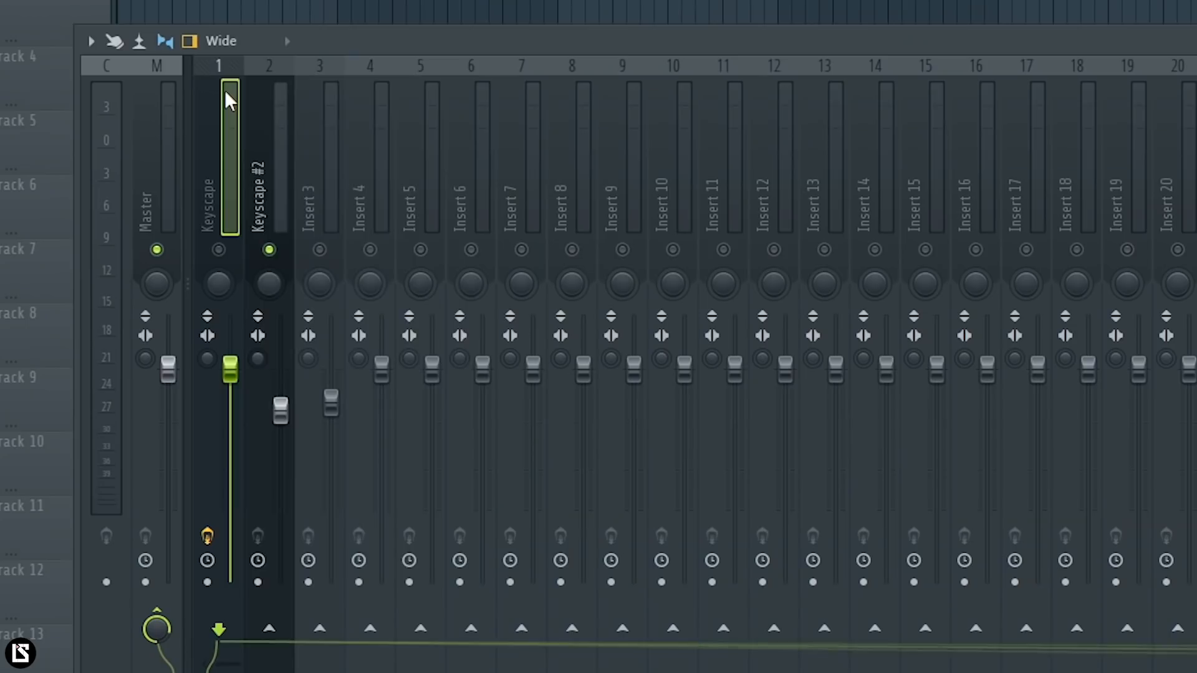
right_click(395, 219)
mouse_move(486, 314)
left_click(561, 314)
- Clear the custom name of mixer track 2 and reset its volume fader to the default level
left_click(280, 206)
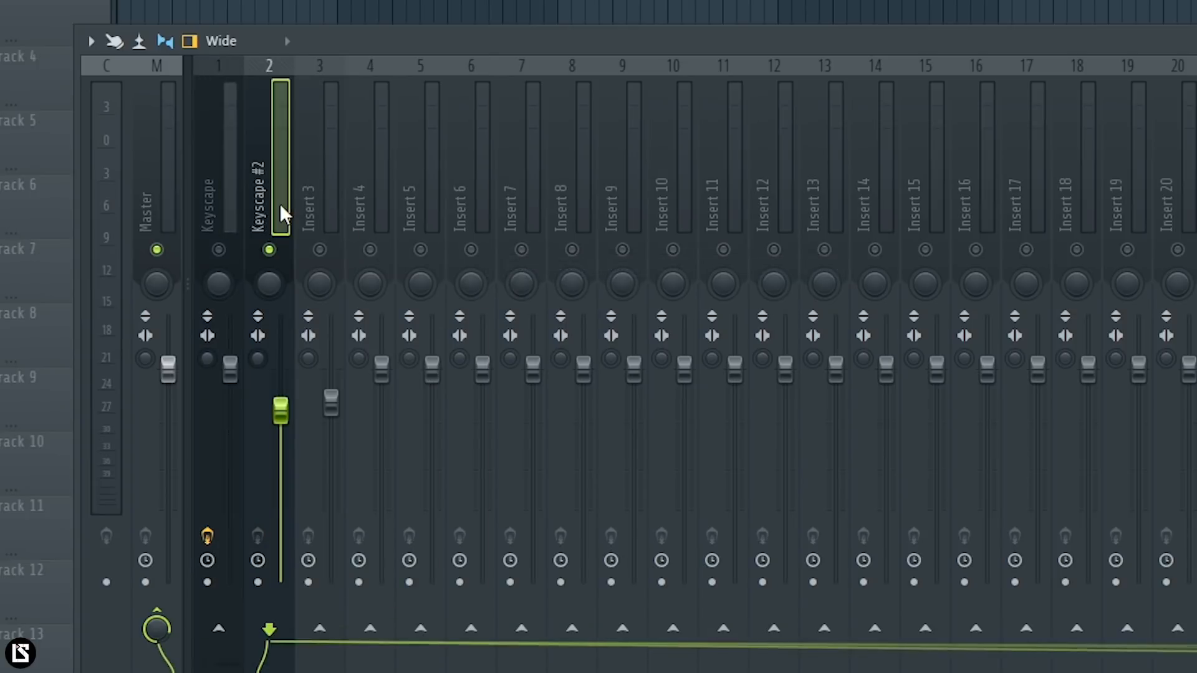
key("F2")
key("Delete")
key("Return")
right_click(280, 371)
left_click(299, 385)
- Solo the Keyscape mixer track
left_click(237, 215)
right_click(230, 266)
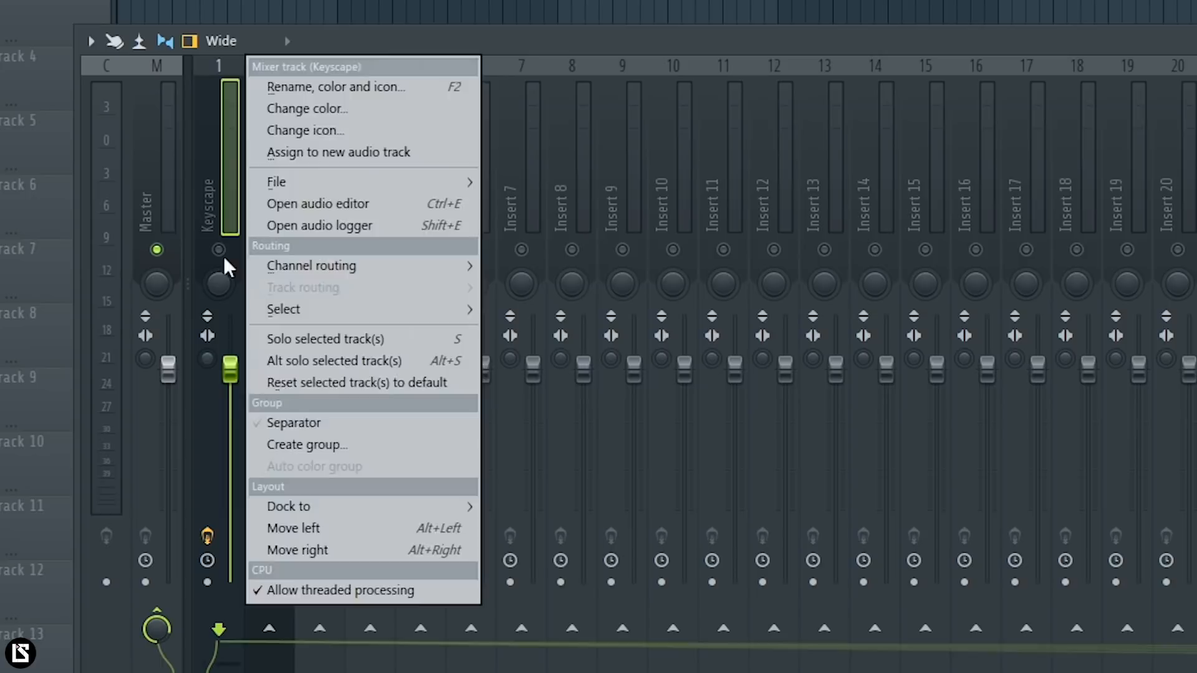
right_click(223, 255)
right_click(224, 256)
right_click(225, 257)
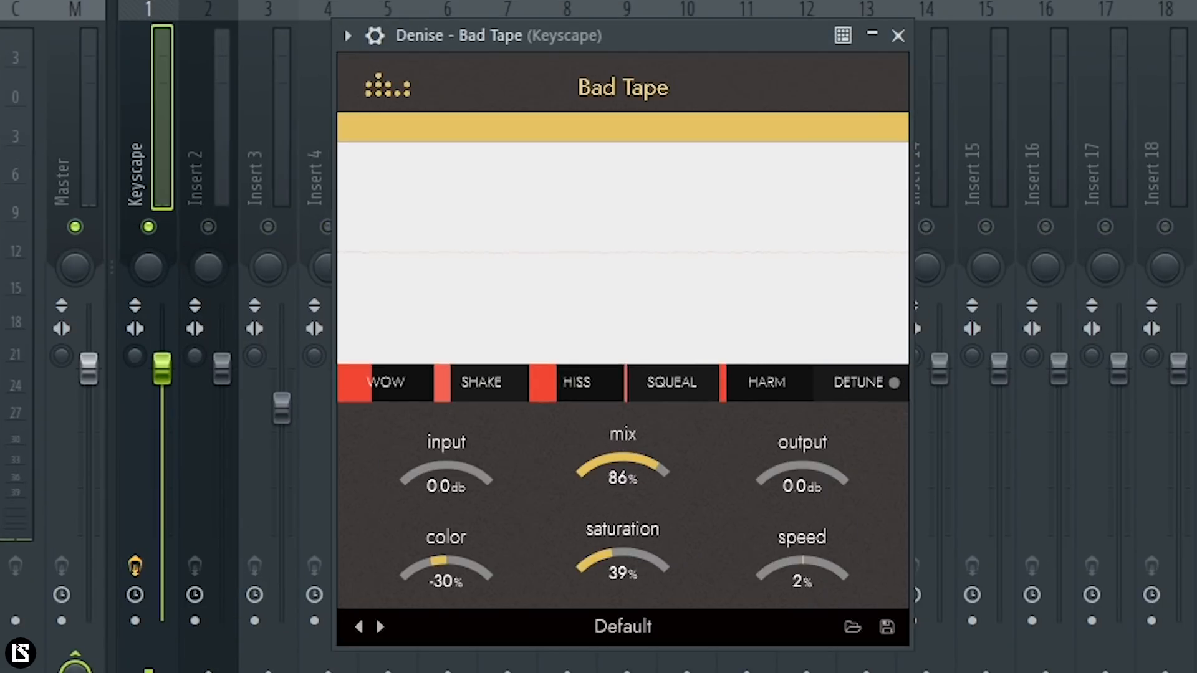
- Set Bad Tape's mix to 57%, speed to 0%, saturation to 54% and color to 27%
left_click_drag(636, 464, 630, 507)
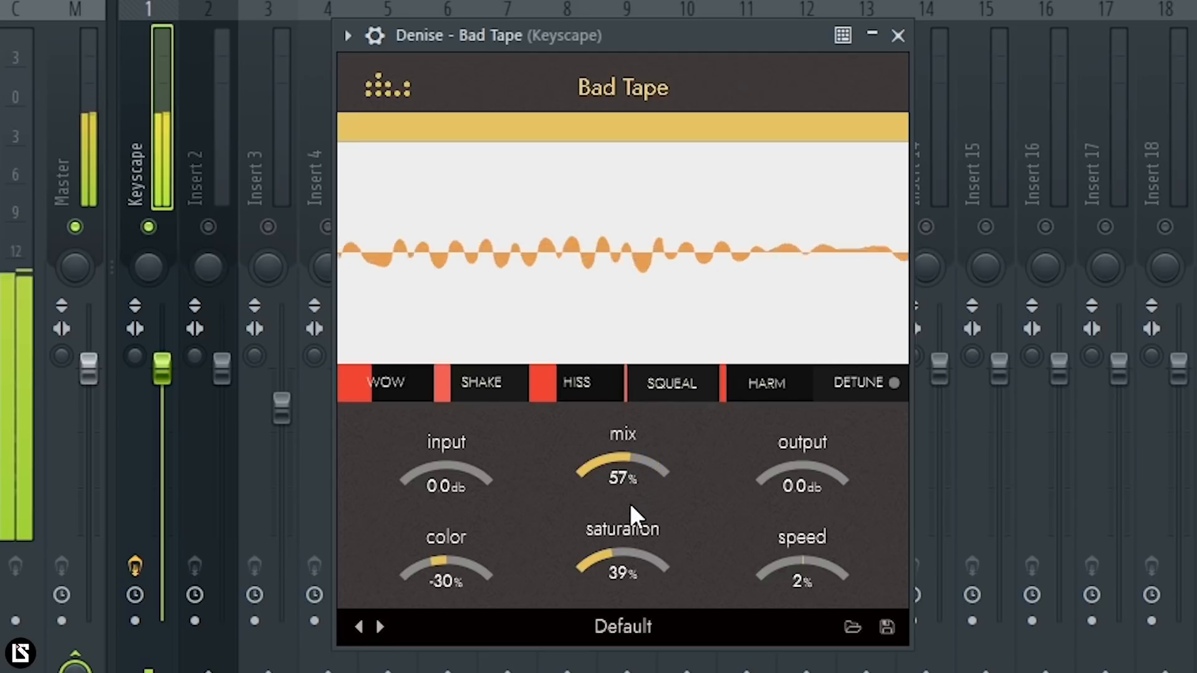
left_click_drag(811, 564, 809, 566)
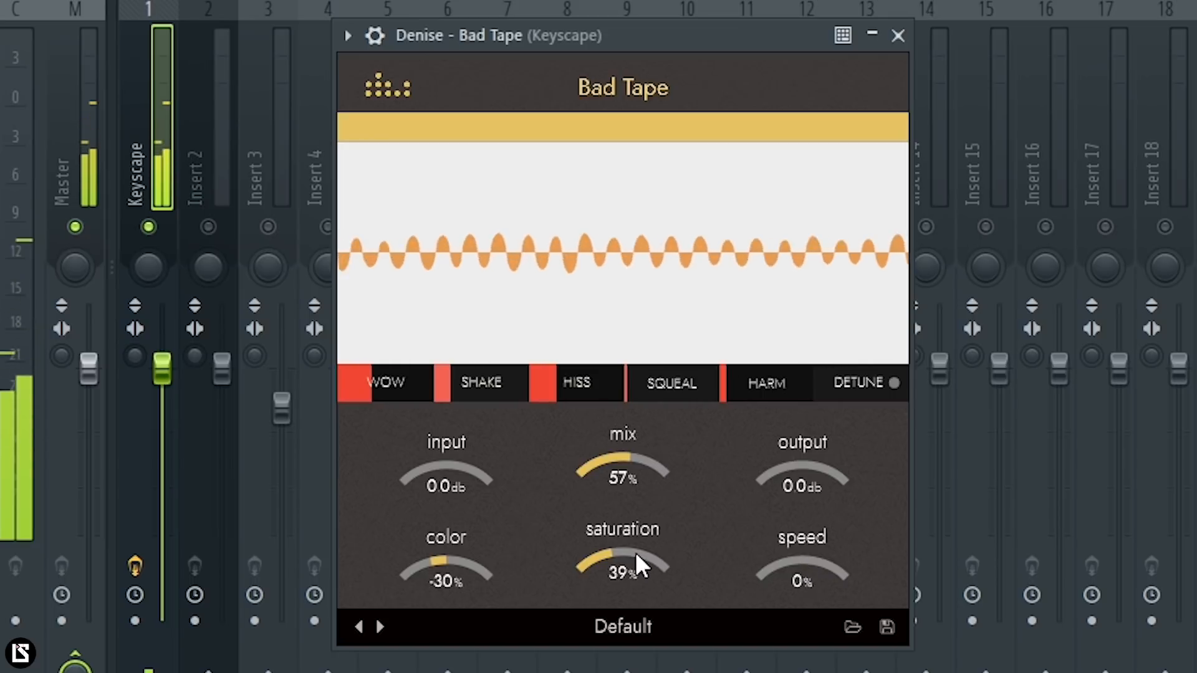
left_click_drag(638, 557, 652, 530)
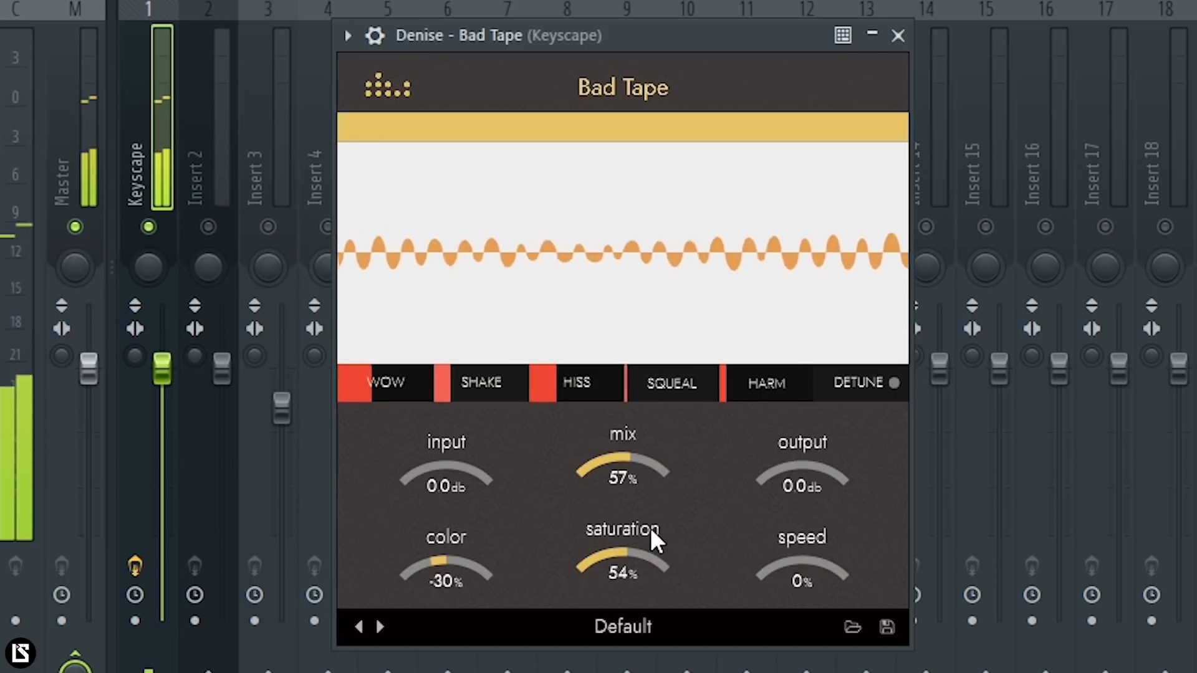
left_click_drag(455, 568, 461, 537)
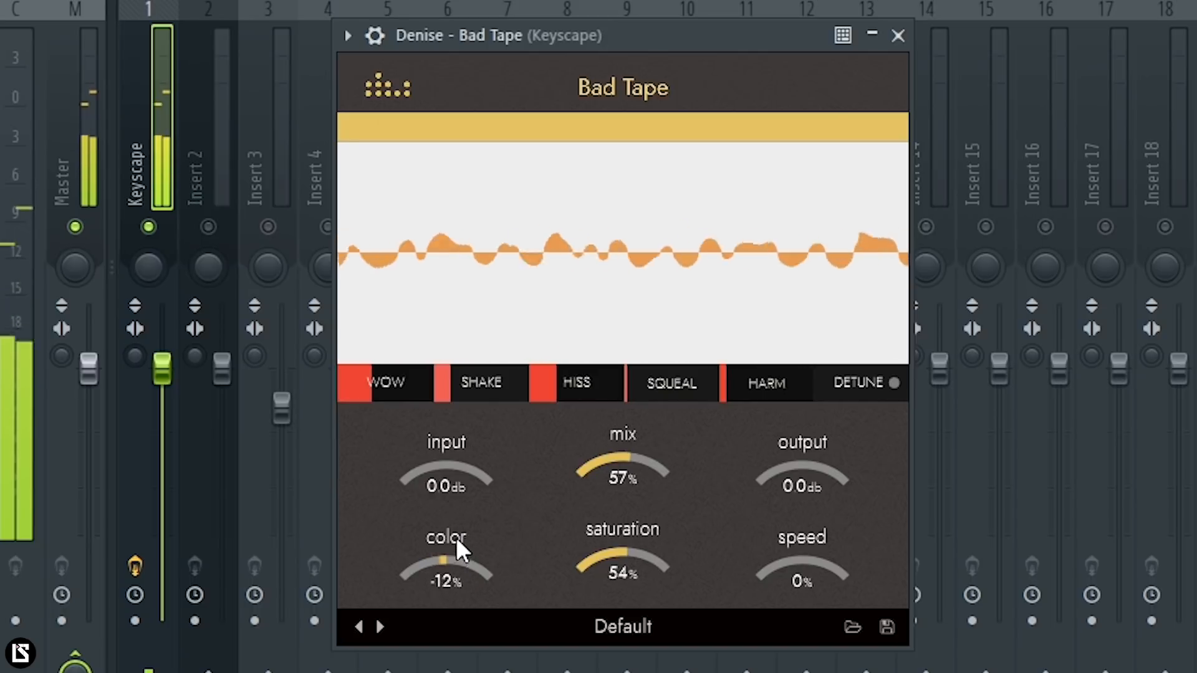
left_click_drag(459, 508, 459, 507)
- Set Bad Tape's Shake to 36%, Hiss to 42% and output to -2.6 dB, raise Squeal and Harm slightly, and stop playback
left_click_drag(480, 384, 495, 380)
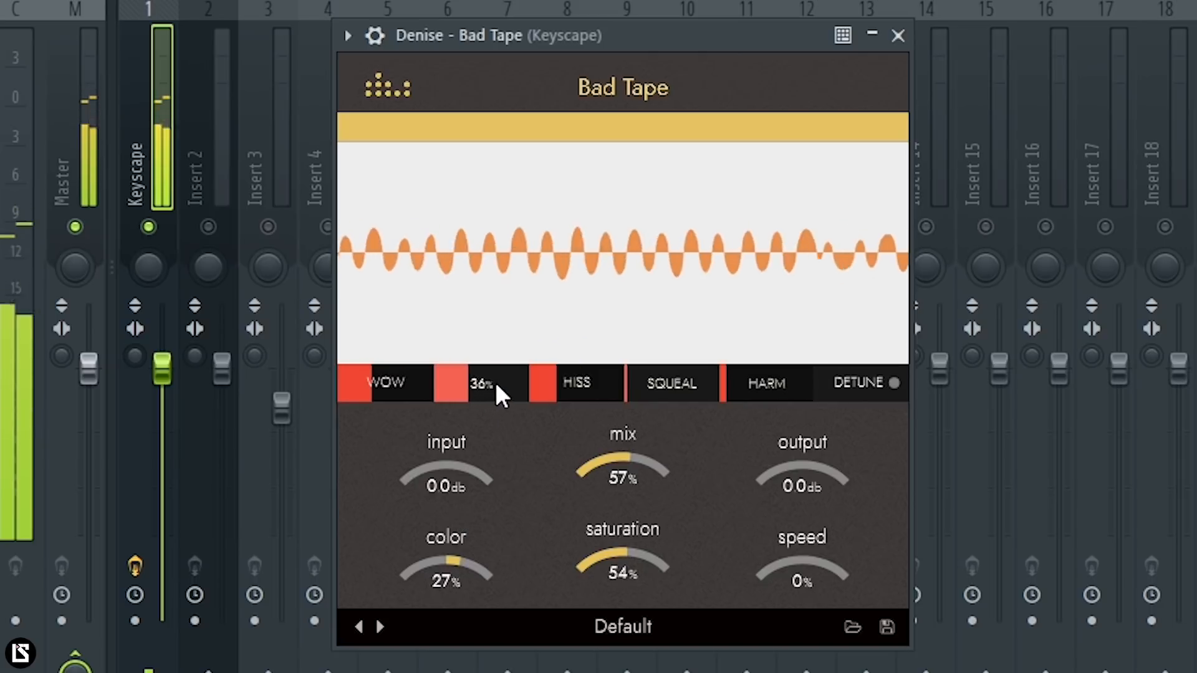
left_click_drag(595, 398, 595, 384)
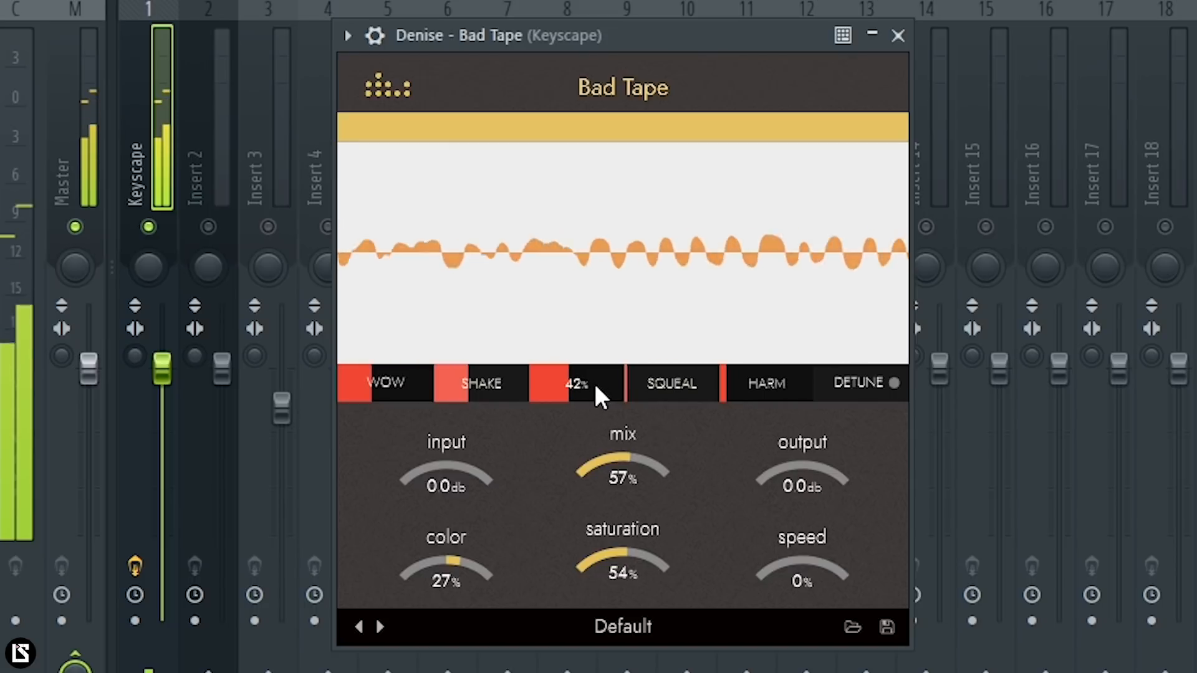
left_click_drag(672, 393, 676, 384)
left_click_drag(766, 399, 774, 374)
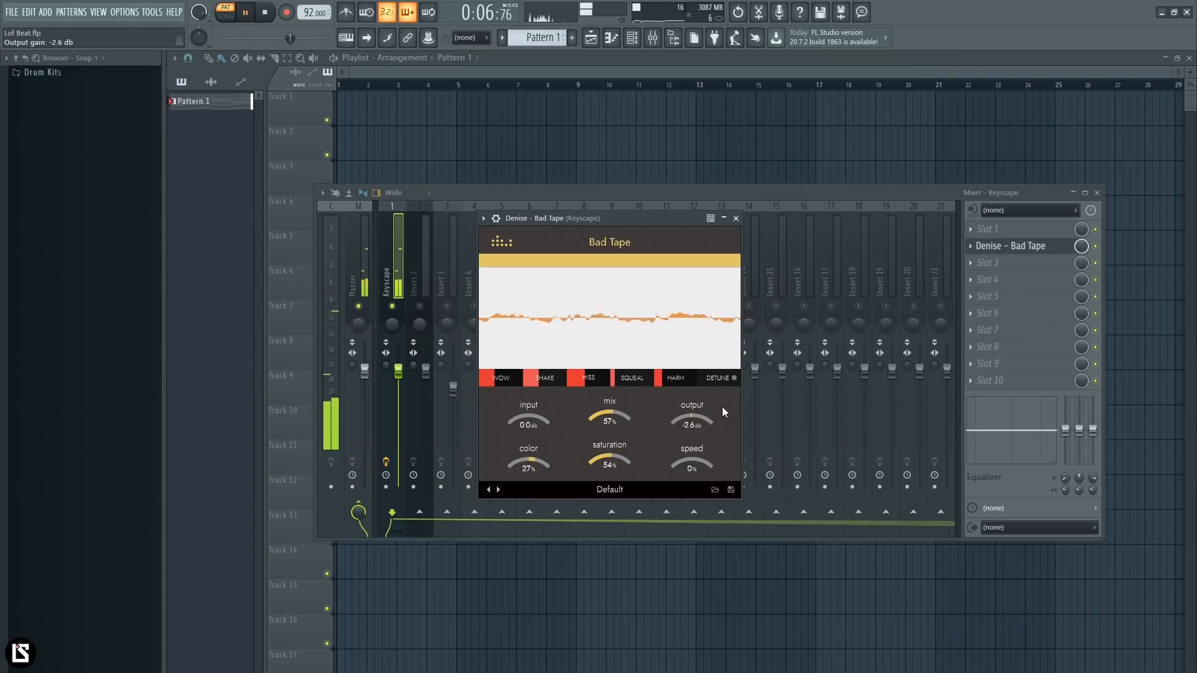
left_click(737, 218)
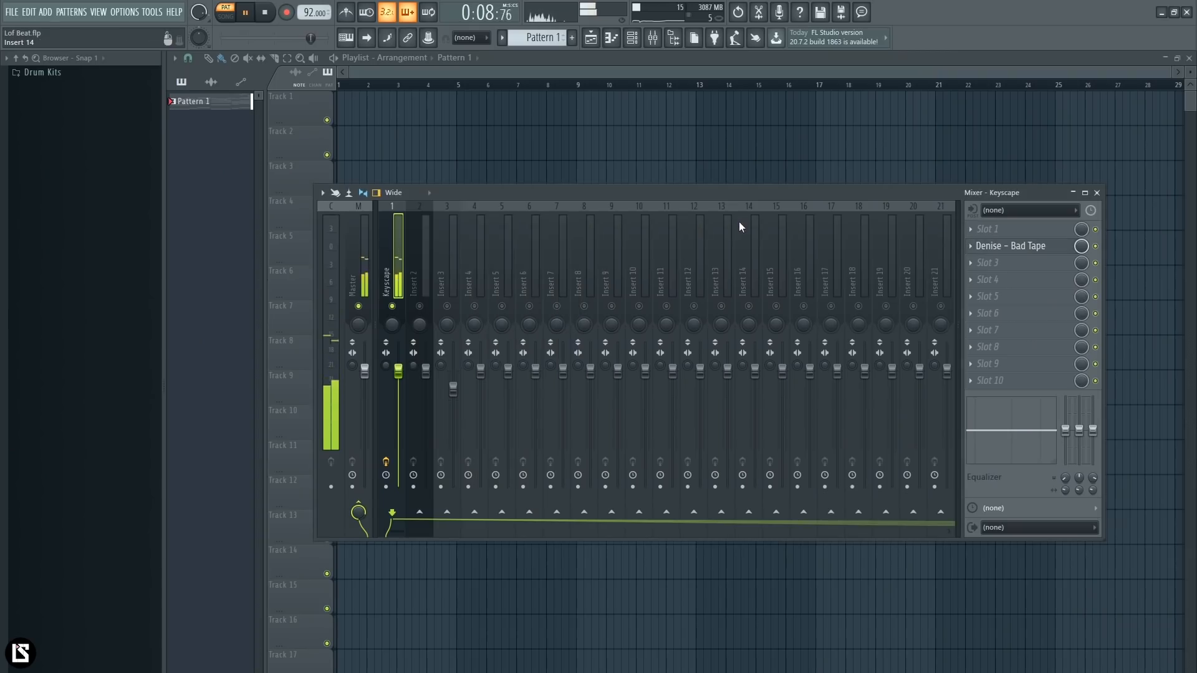
key("space")
- Fill the HH channel every 2 steps and place Rim hits every 8 steps starting on step 5
key("F6")
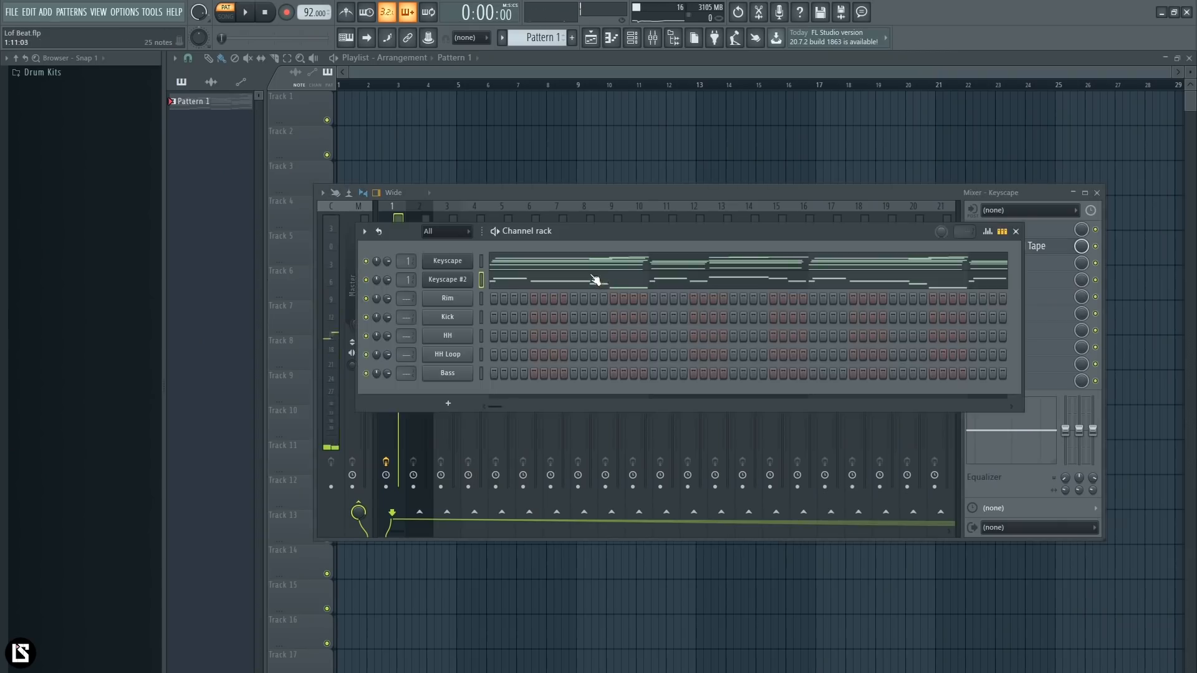
right_click(450, 335)
left_click(637, 384)
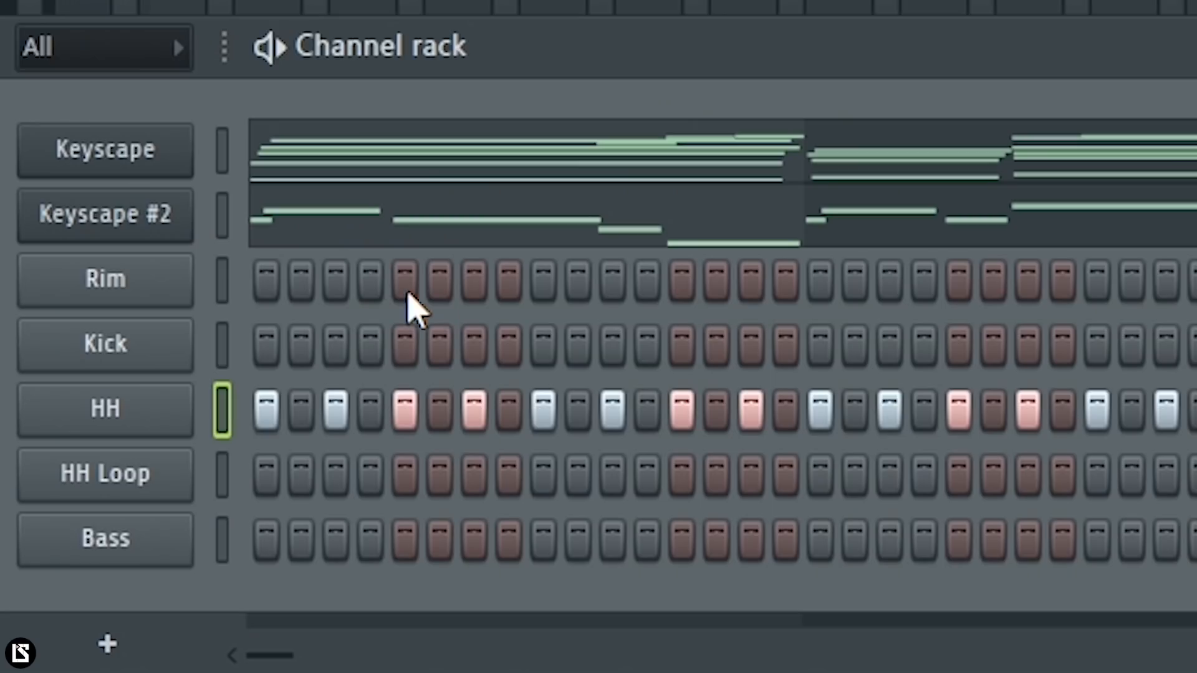
left_click(446, 198)
key("space")
left_click(958, 284)
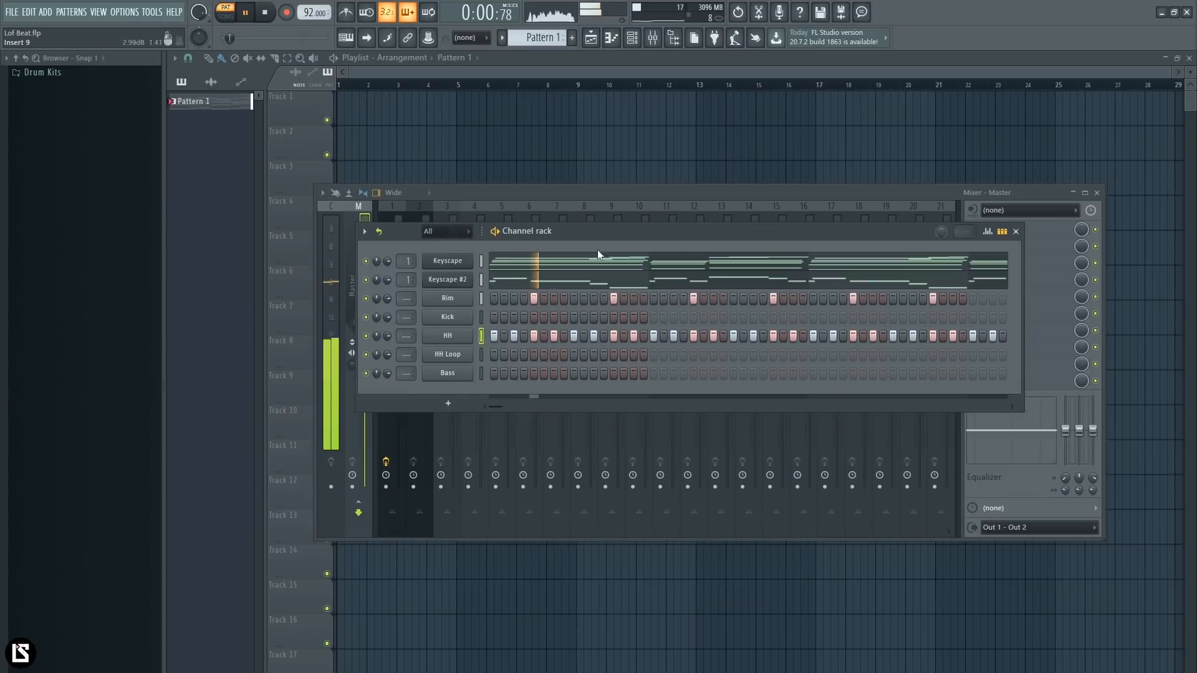
left_click(1177, 28)
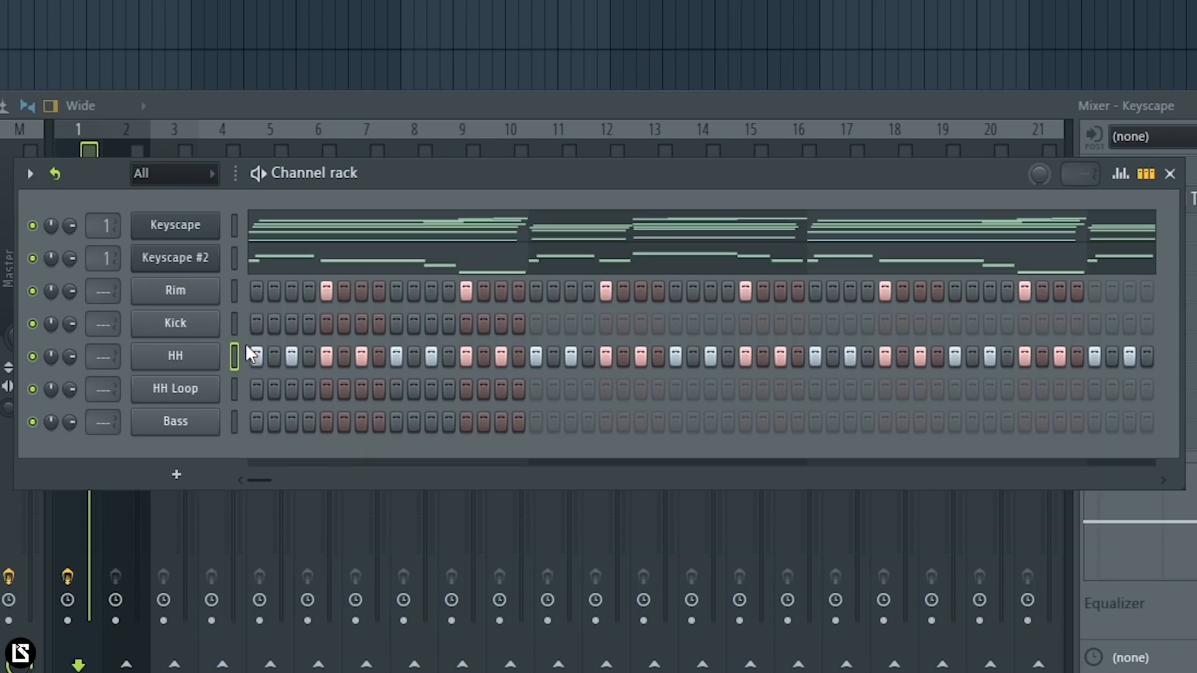
- Place Kick hits on steps 1 and 11 of the repeating 16-step bar and listen to the pattern
left_click(256, 329)
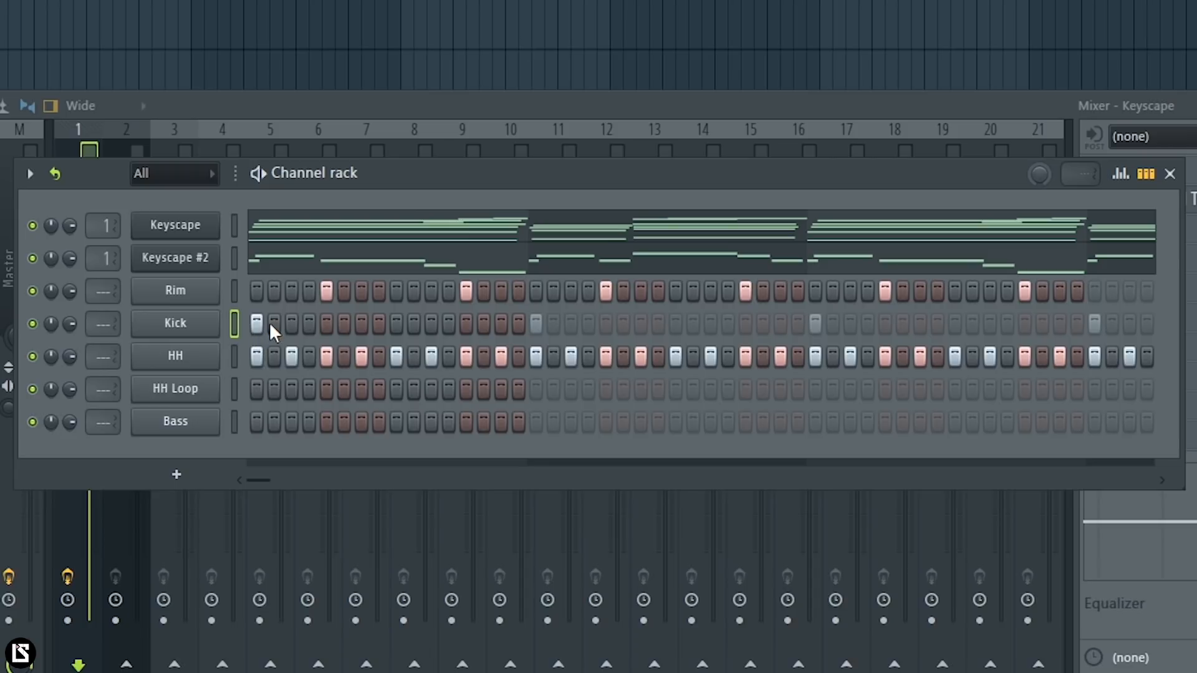
key("space")
left_click(431, 323)
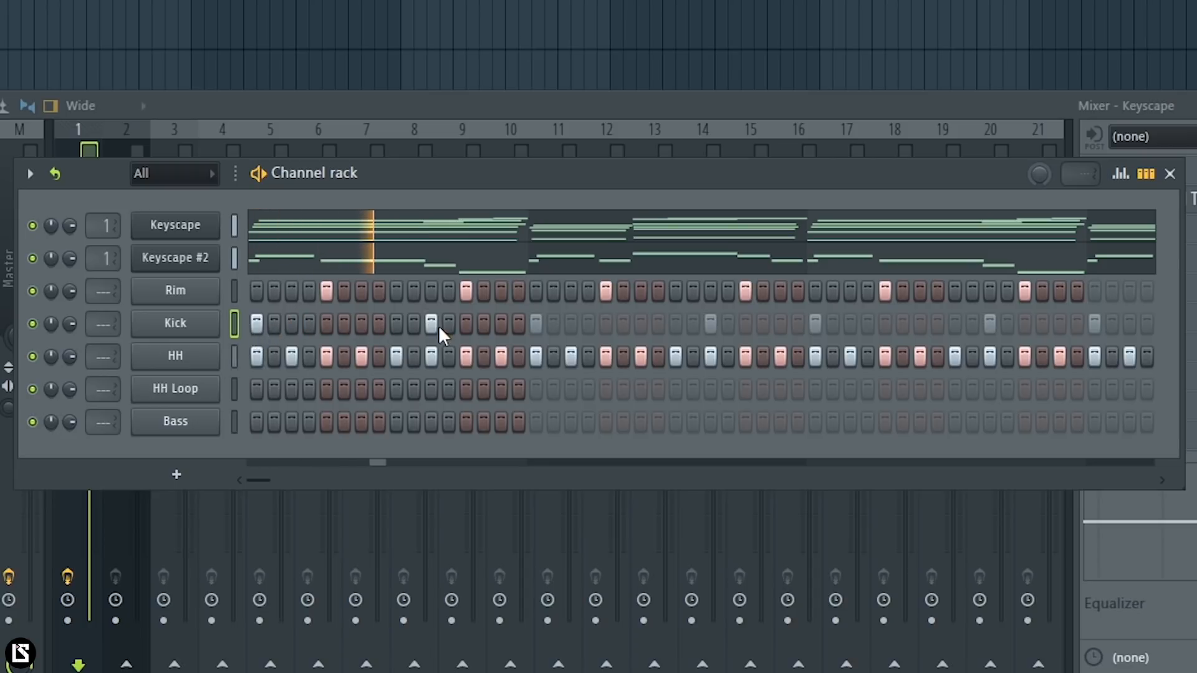
key("space")
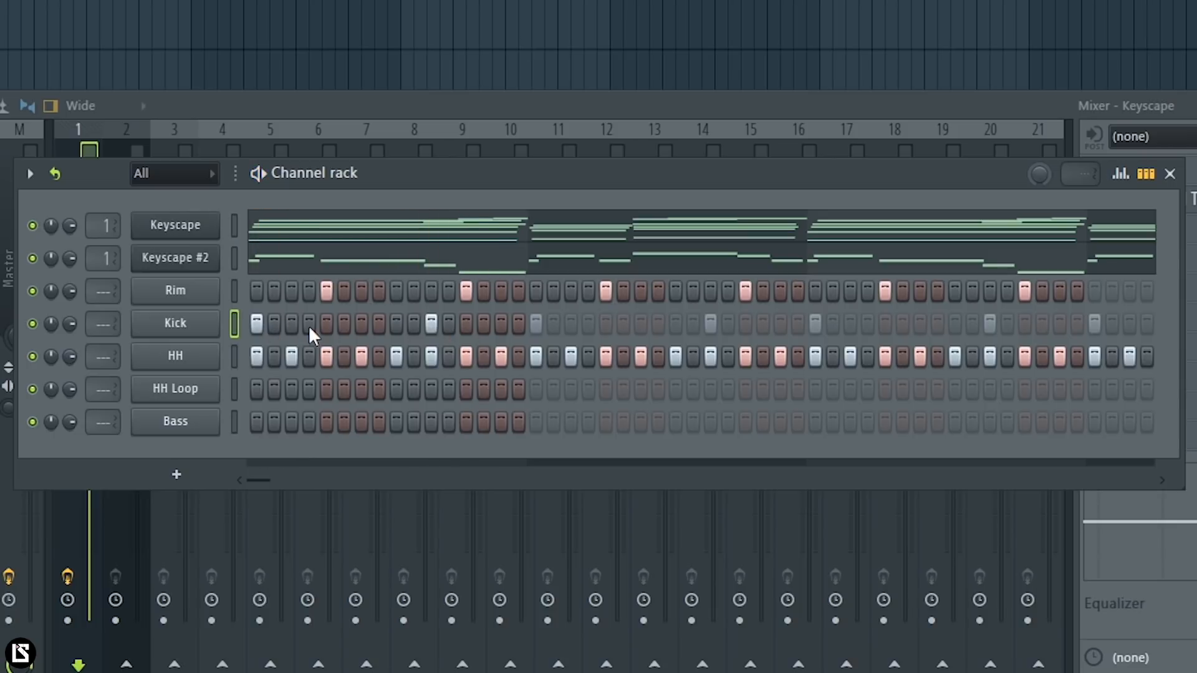
- Try extra Kick hits on steps 3 and 7, remove them and play the pattern again
left_click(293, 325)
key("space")
left_click(360, 324)
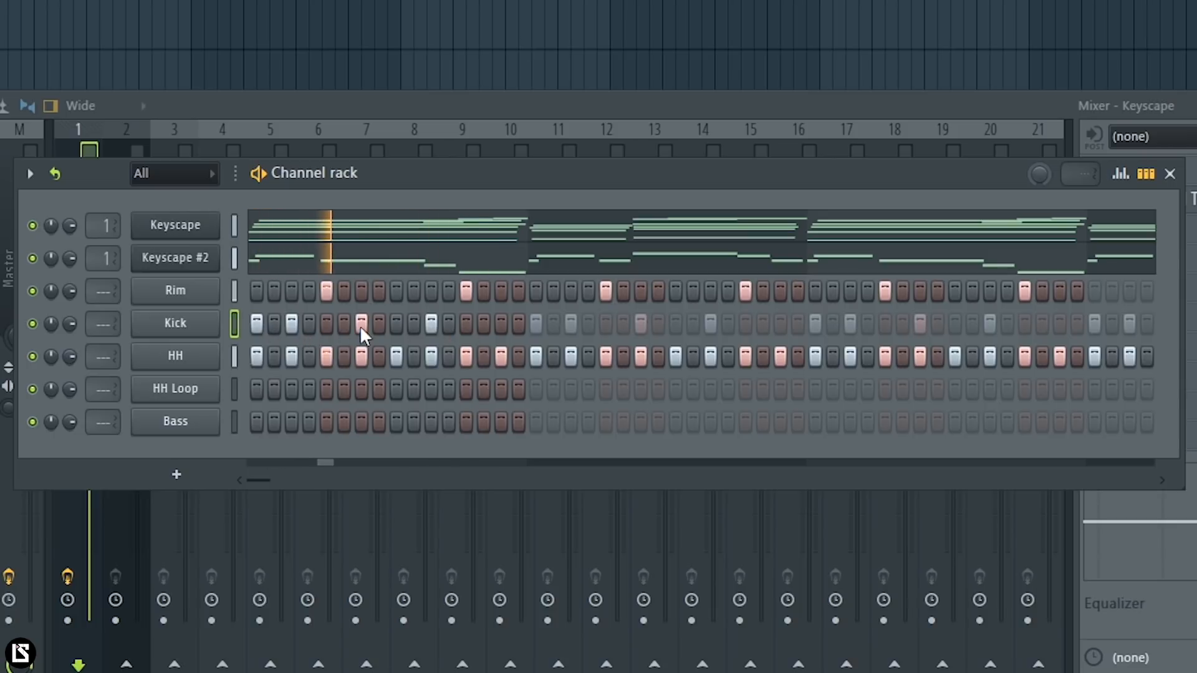
key("space")
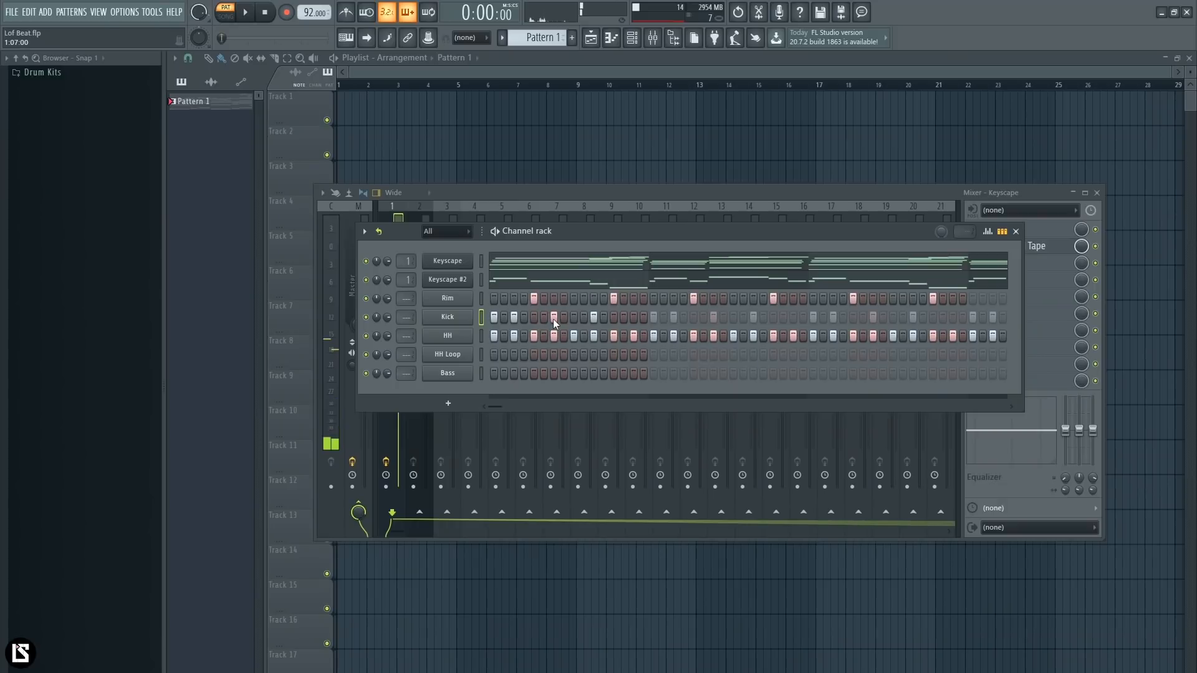
left_click(515, 318)
left_click(574, 318)
left_click(555, 318)
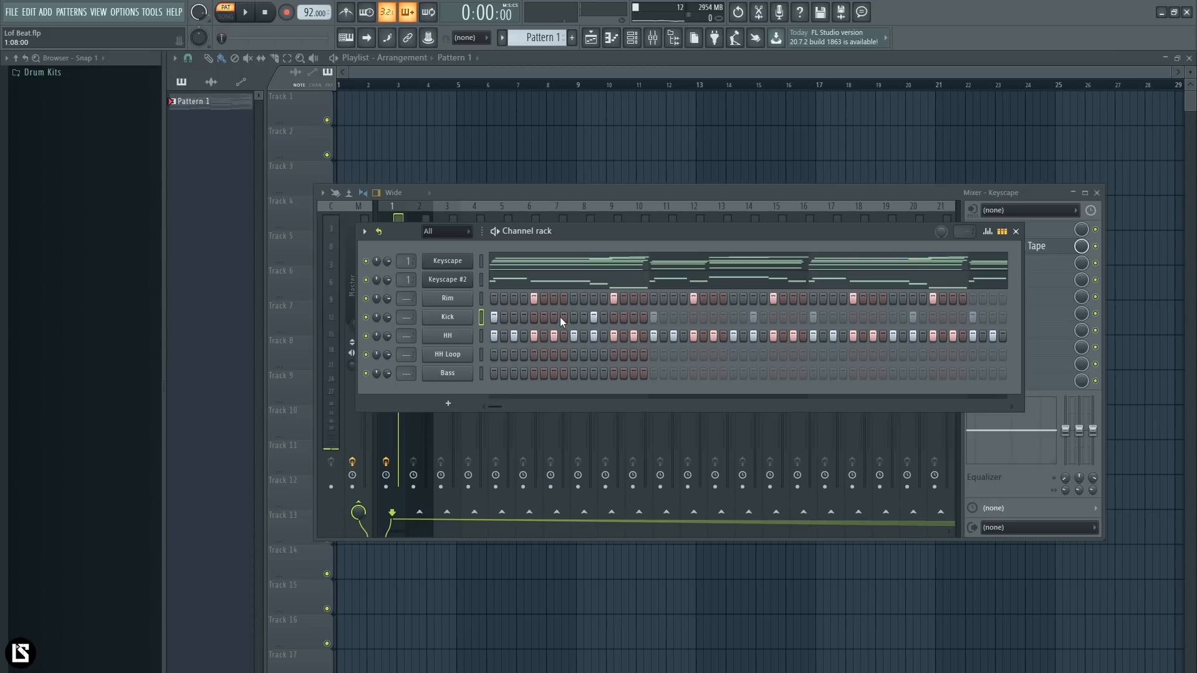
key("space")
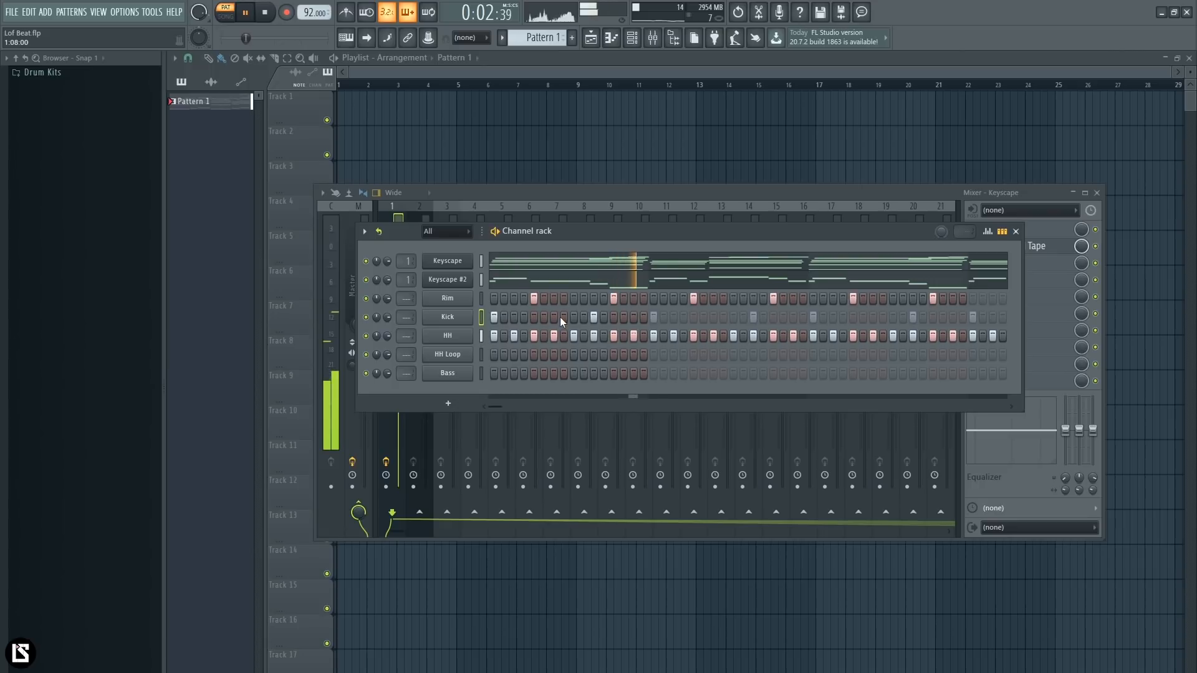
- Open the HH channel's hi-hat notes in the piano roll with the whole four-bar pattern in view
right_click(463, 335)
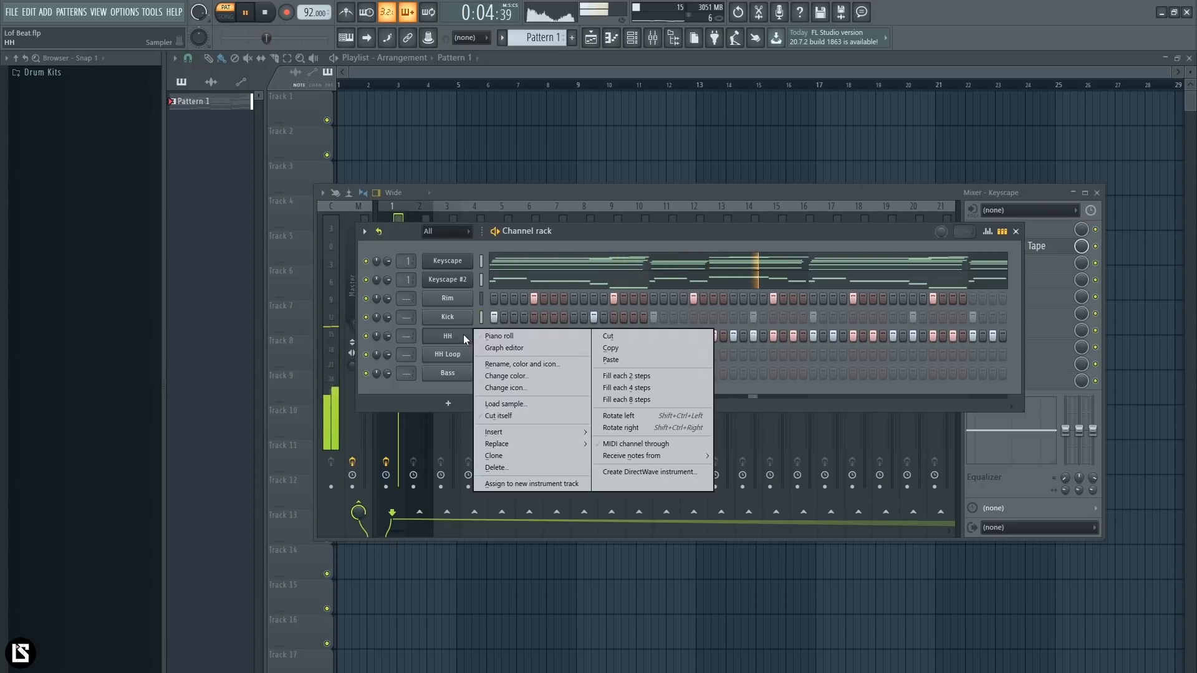
left_click(499, 337)
key("ctrl+a")
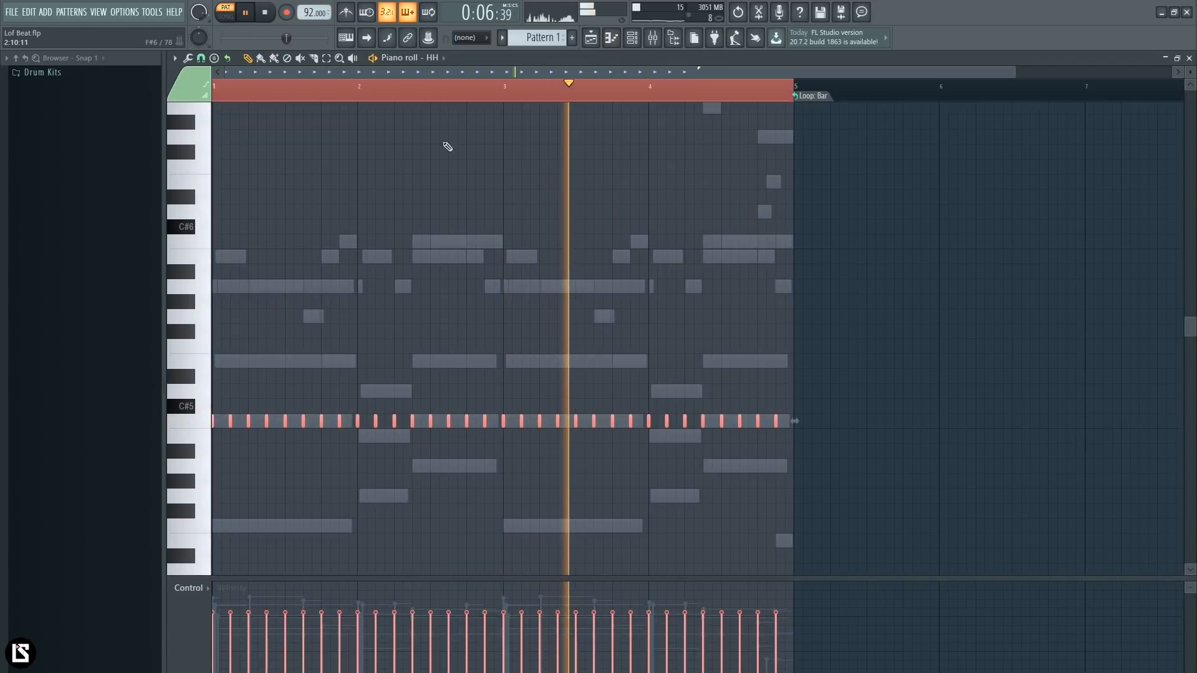
scroll(448, 131, "up", 3)
scroll(437, 274, "down", 3)
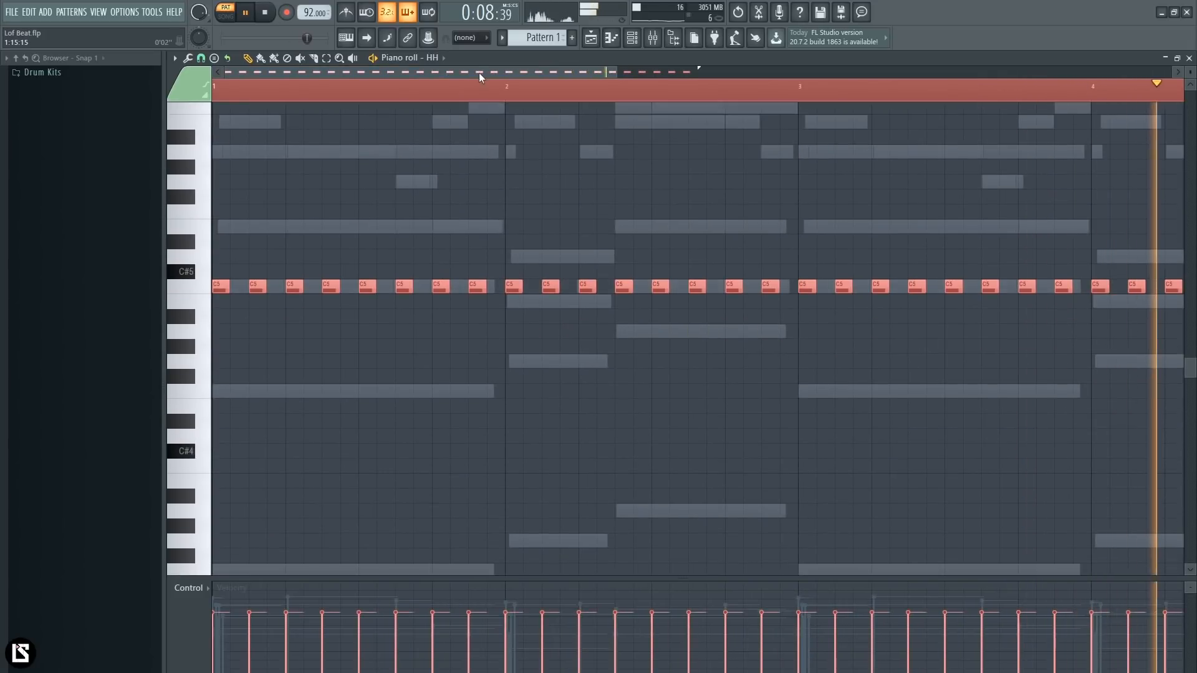
scroll(466, 125, "down", 1)
left_click(465, 124, "ctrl")
scroll(460, 109, "down", 1)
right_click(458, 99)
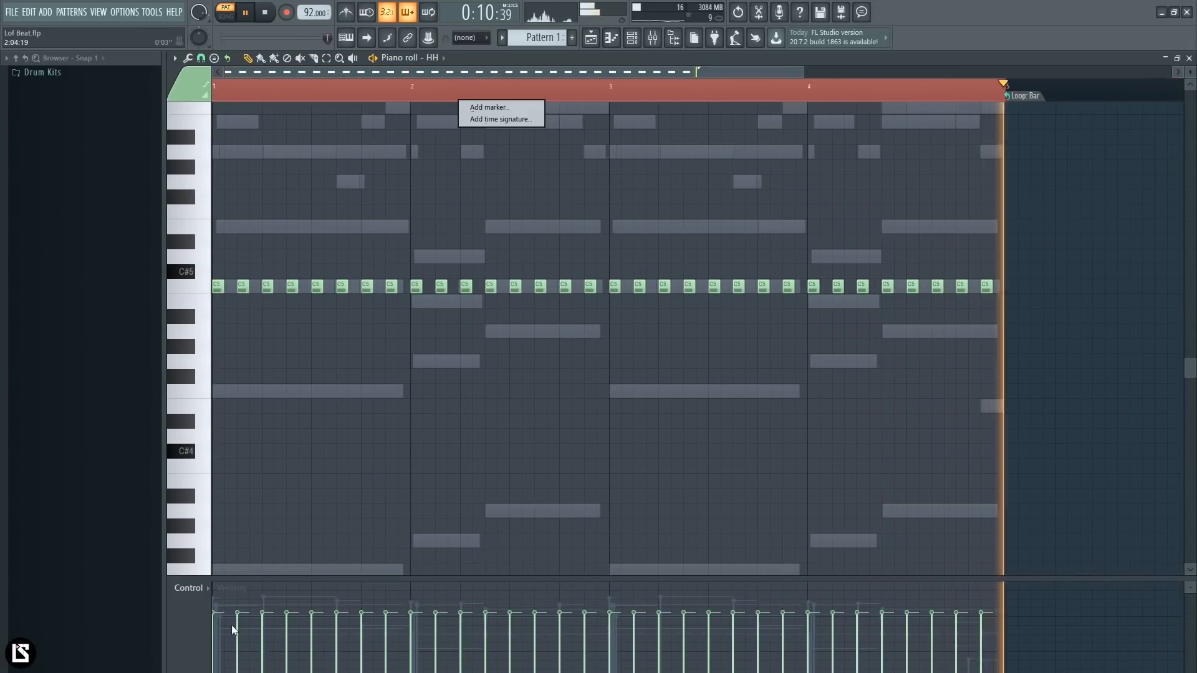
left_click(330, 407)
- Vary the velocities of the hi-hat notes in bar 1, alternating softer and louder hits
key("space")
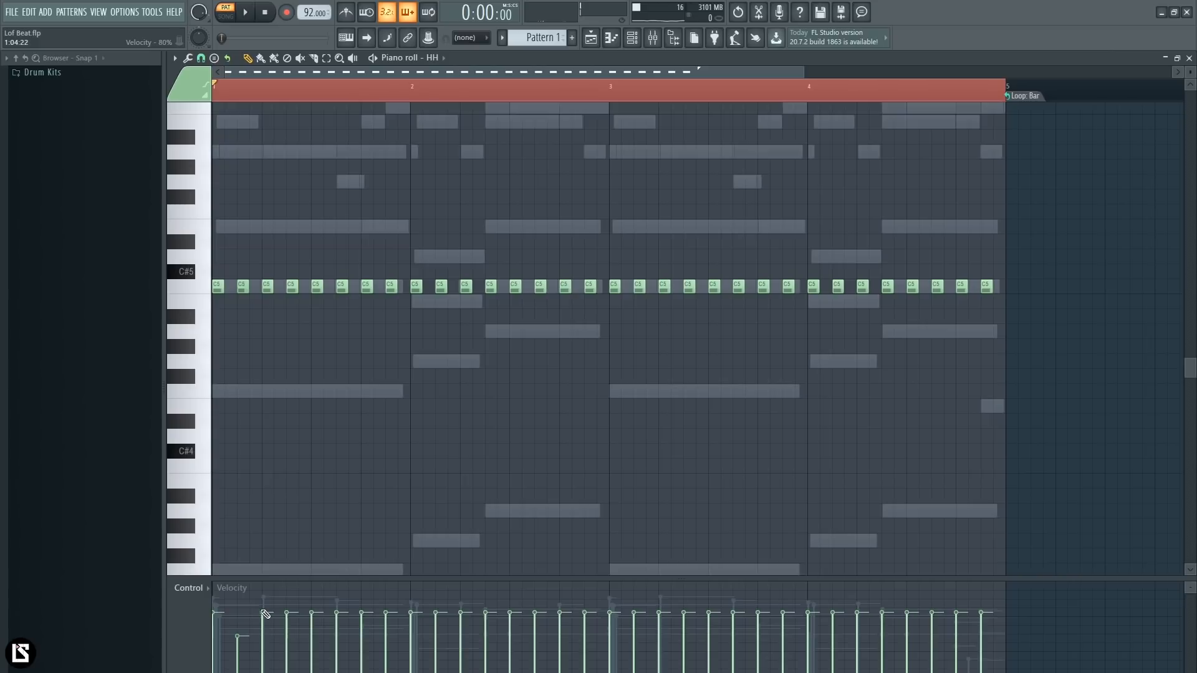
left_click(291, 626)
key("space")
left_click(313, 605)
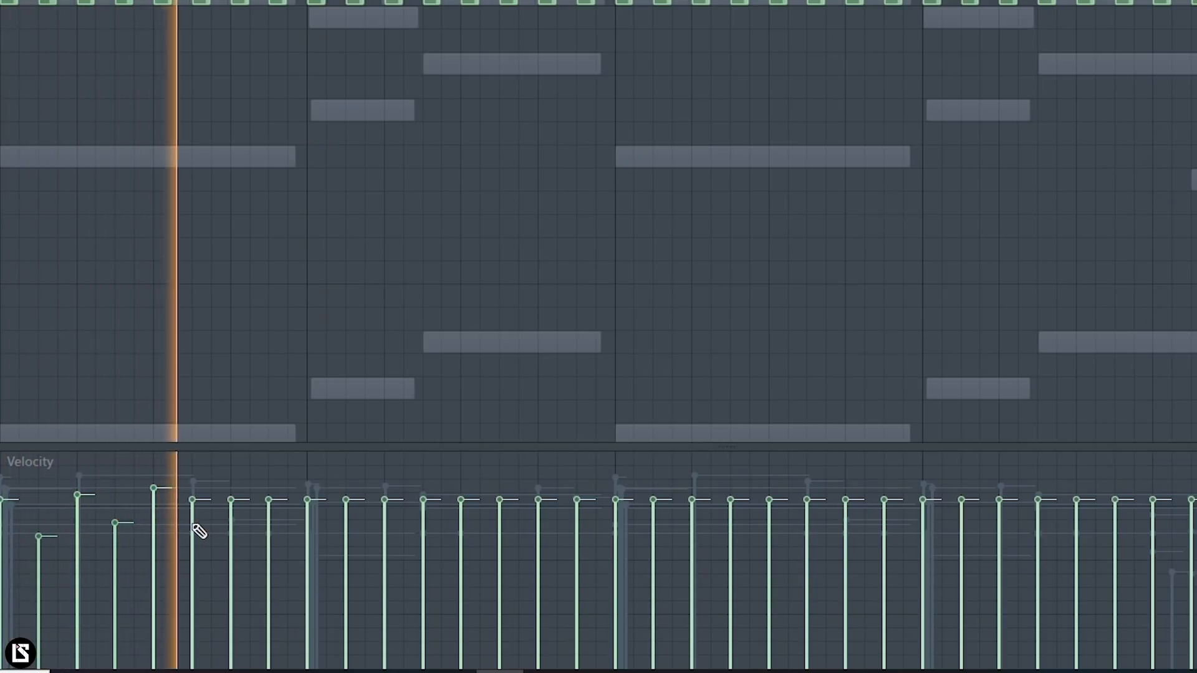
left_click(194, 522)
left_click(232, 491)
left_click(264, 509)
key("space")
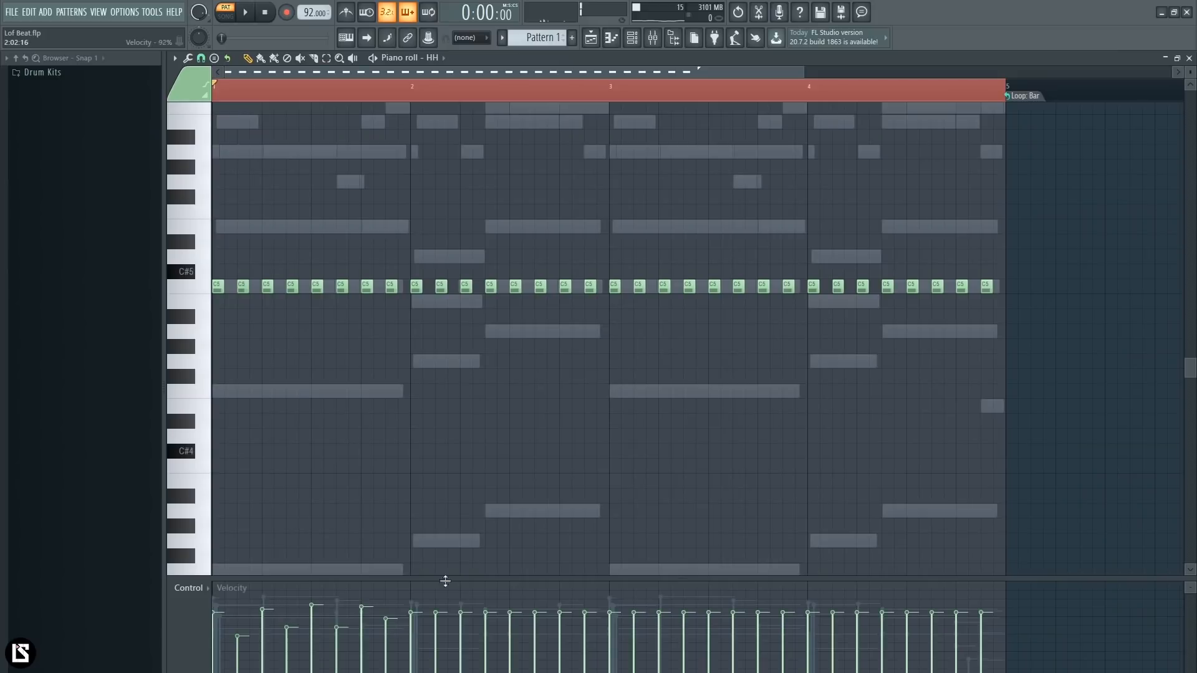
- Replace the hi-hat notes in bars 2 to 4 with copies of bar 1's varied notes and play the result
left_click_drag(835, 286, 958, 289)
left_click_drag(561, 301, 816, 287)
left_click_drag(616, 226, 216, 362)
left_click_drag(217, 288, 412, 289)
left_click_drag(654, 263, 25, 352)
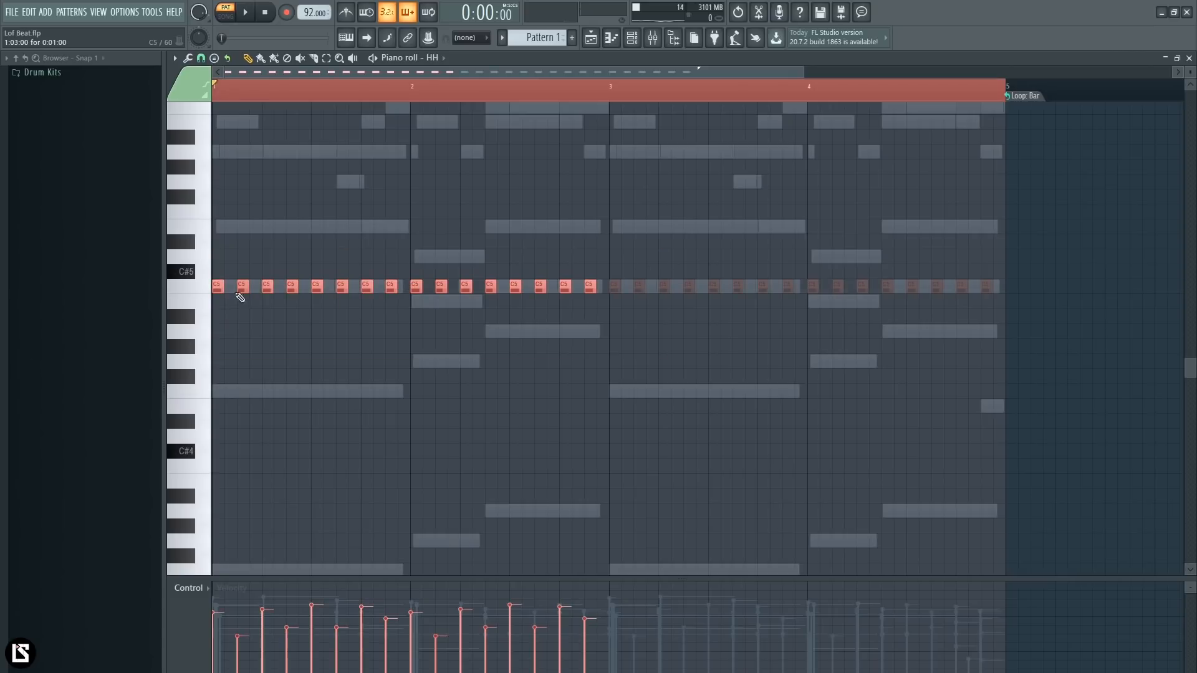
left_click_drag(217, 288, 623, 289)
key("ctrl+d")
key("space")
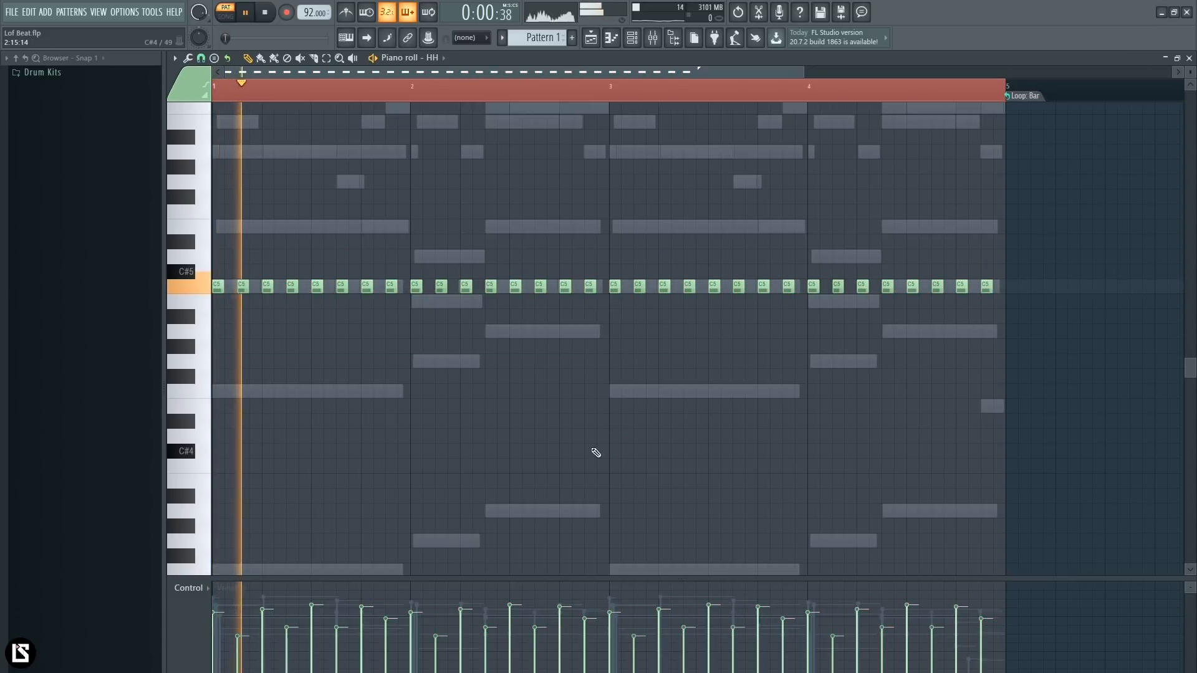
- Solo the HH Loop channel with a hit on step 1, and turn on the metronome
key("F6")
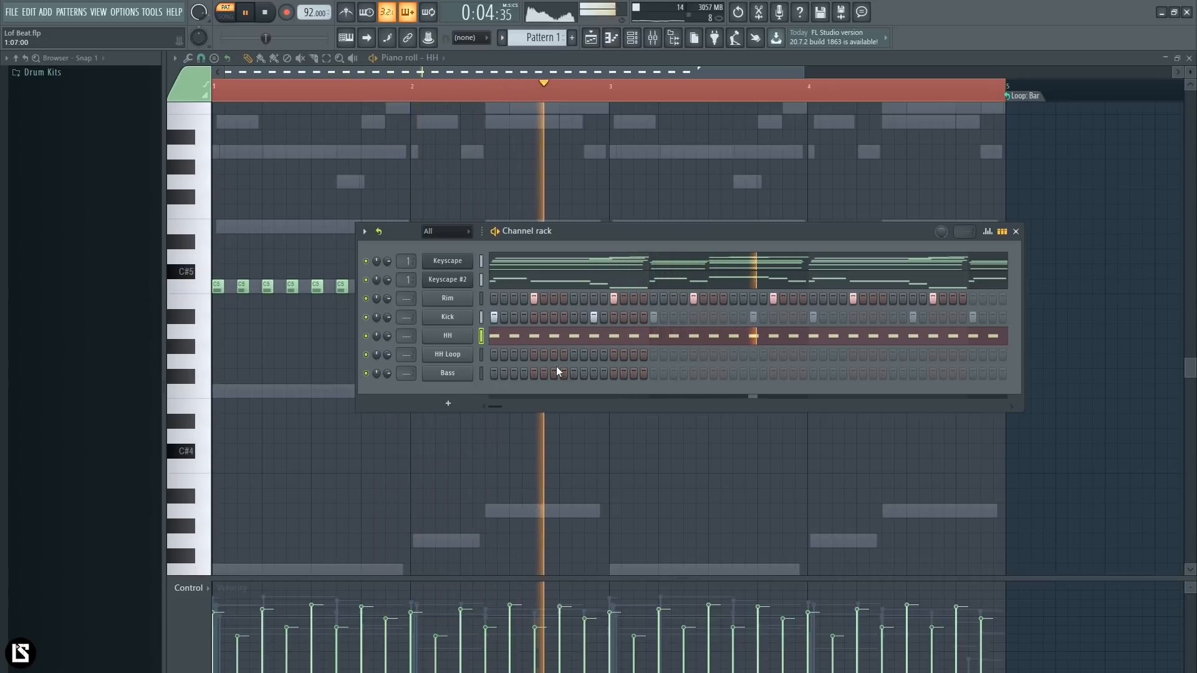
key("space")
left_click(480, 354)
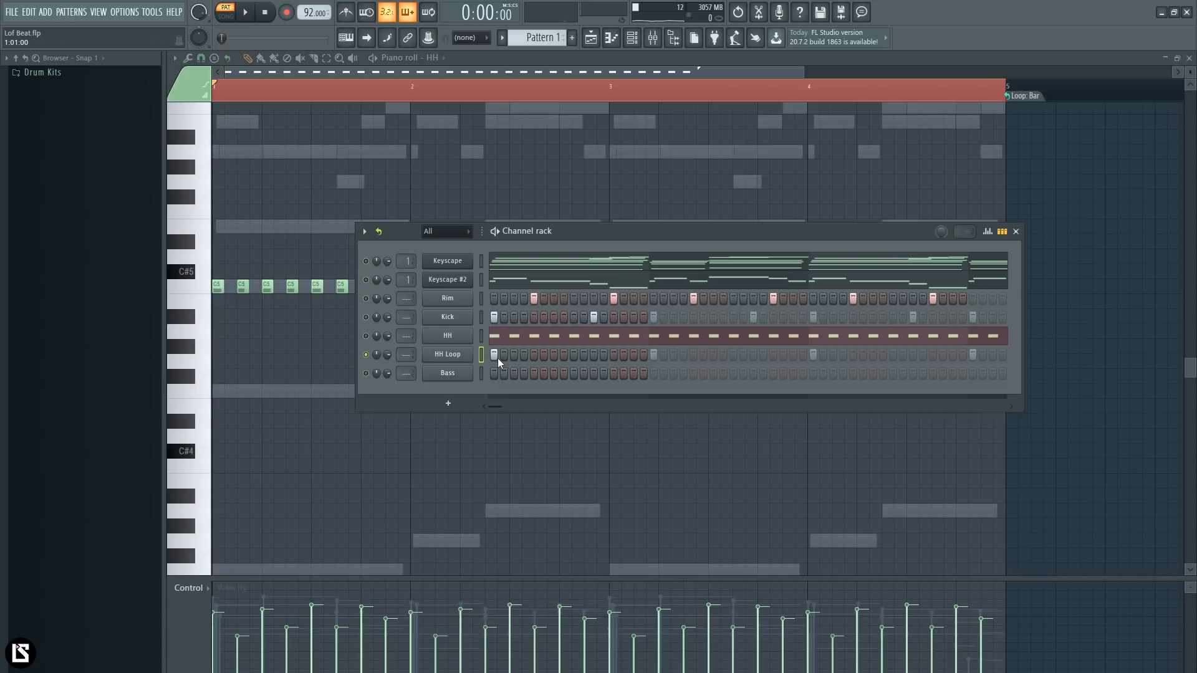
left_click(347, 12)
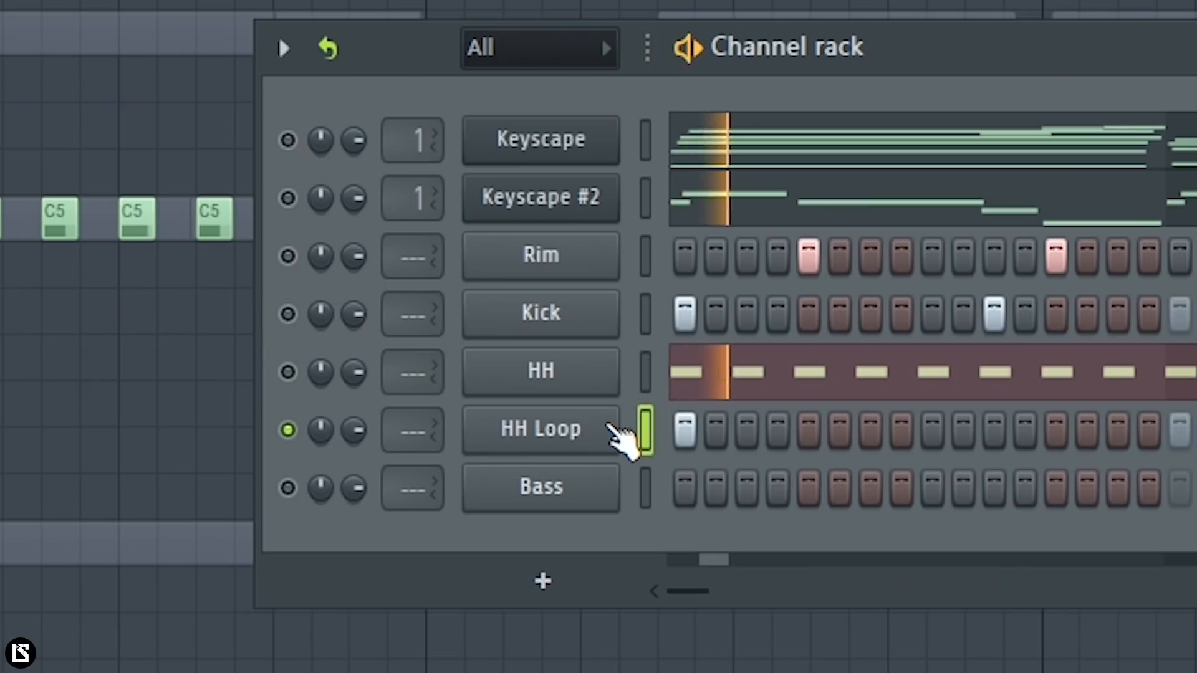
- Adjust the HH Loop sample's stretch time in Resample mode while checking the loop against the metronome
left_click(469, 355)
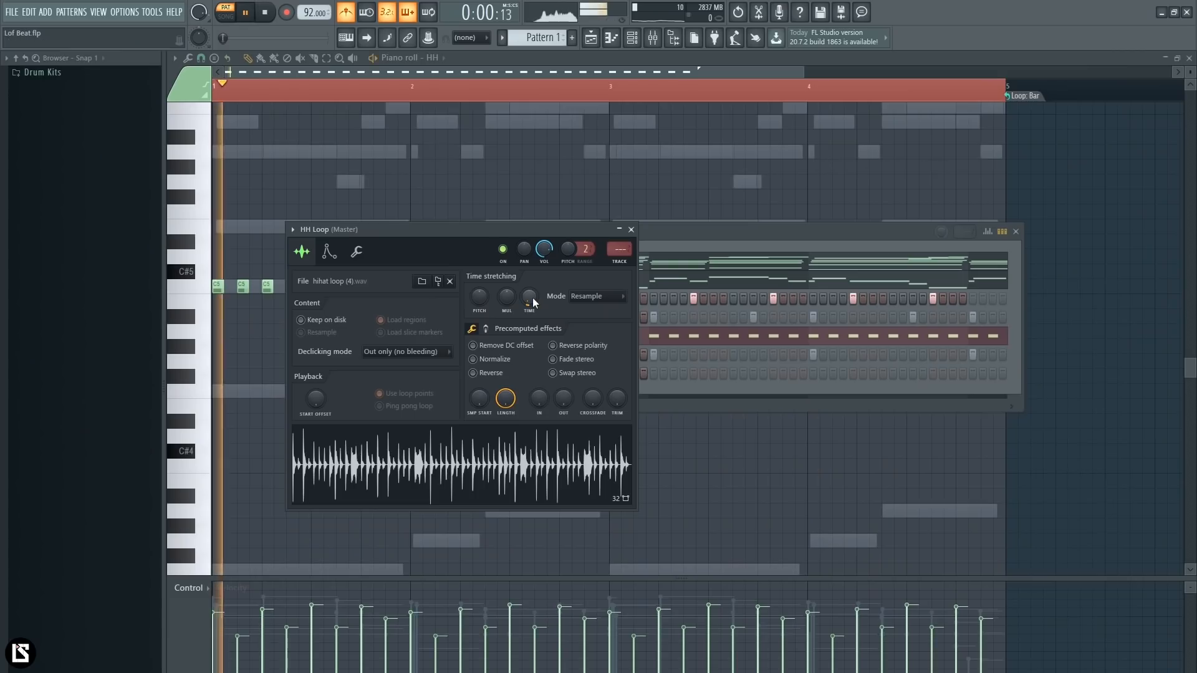
key("space")
left_click_drag(533, 302, 533, 299)
key("space")
key("space")
key("space")
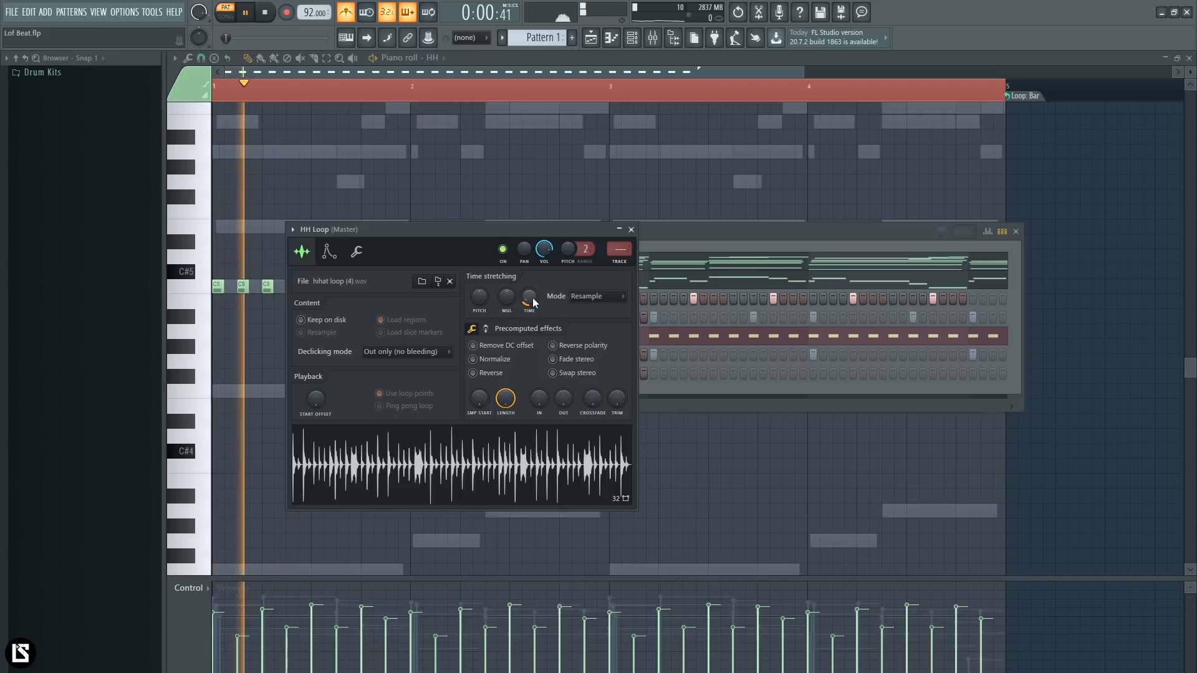
key("space")
key("space")
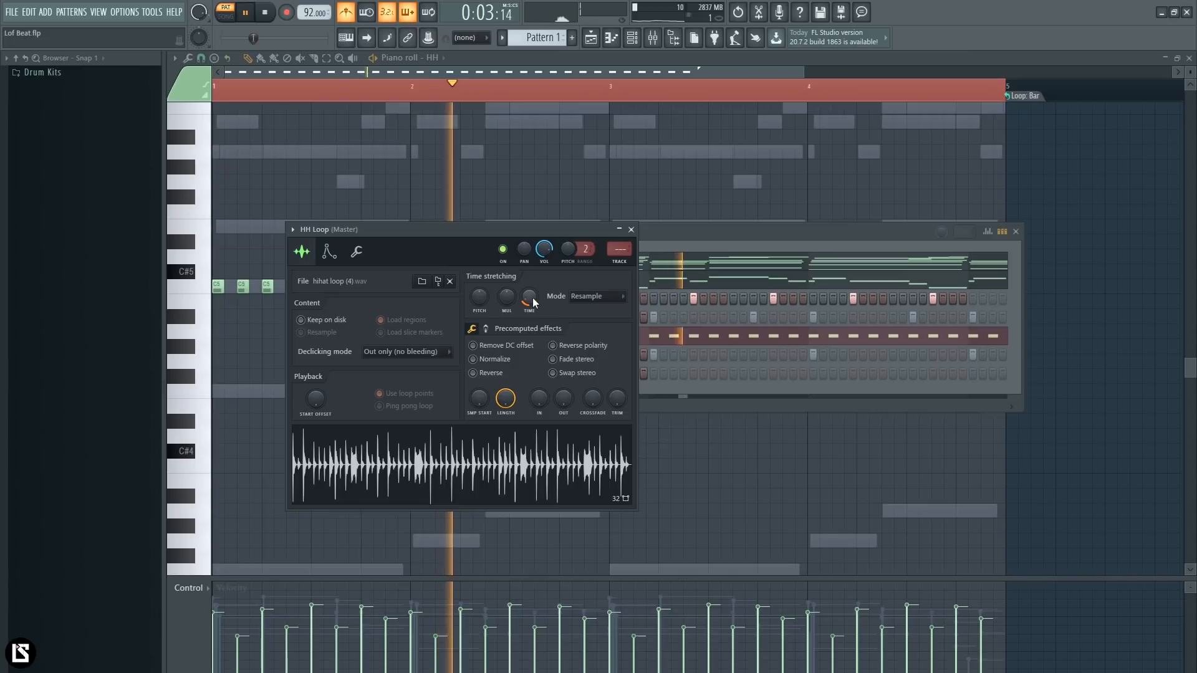
key("space")
key("space")
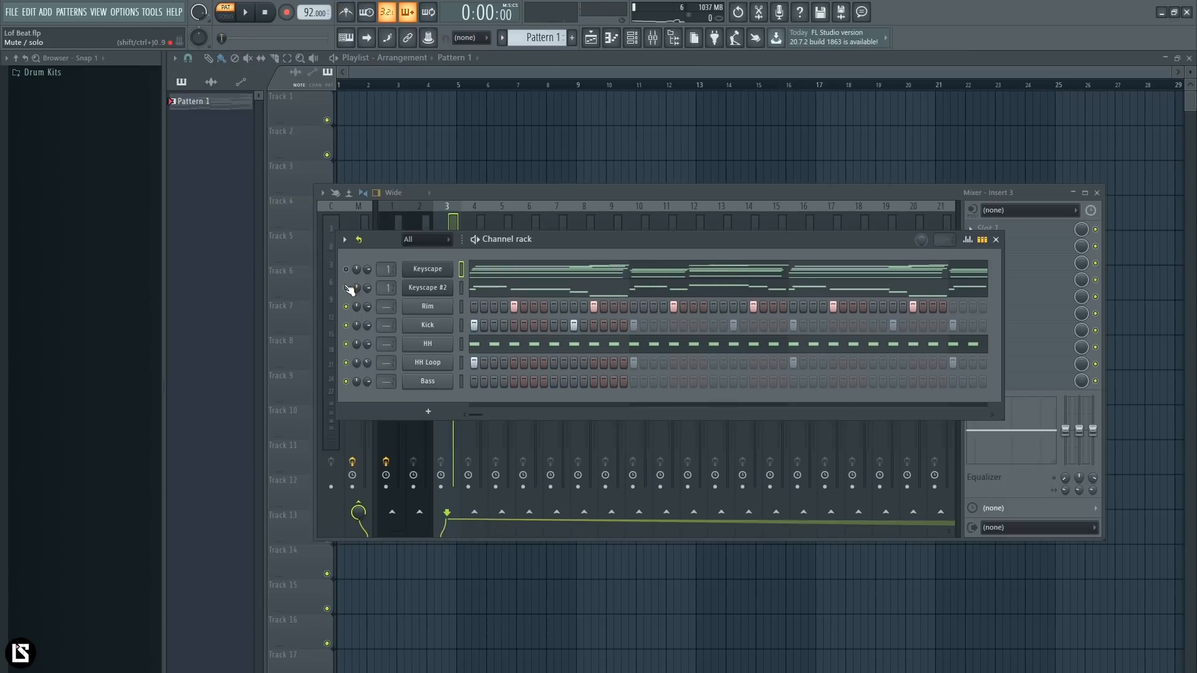
- Play the drum pattern including HH Loop with both Keyscape channels muted
key("space")
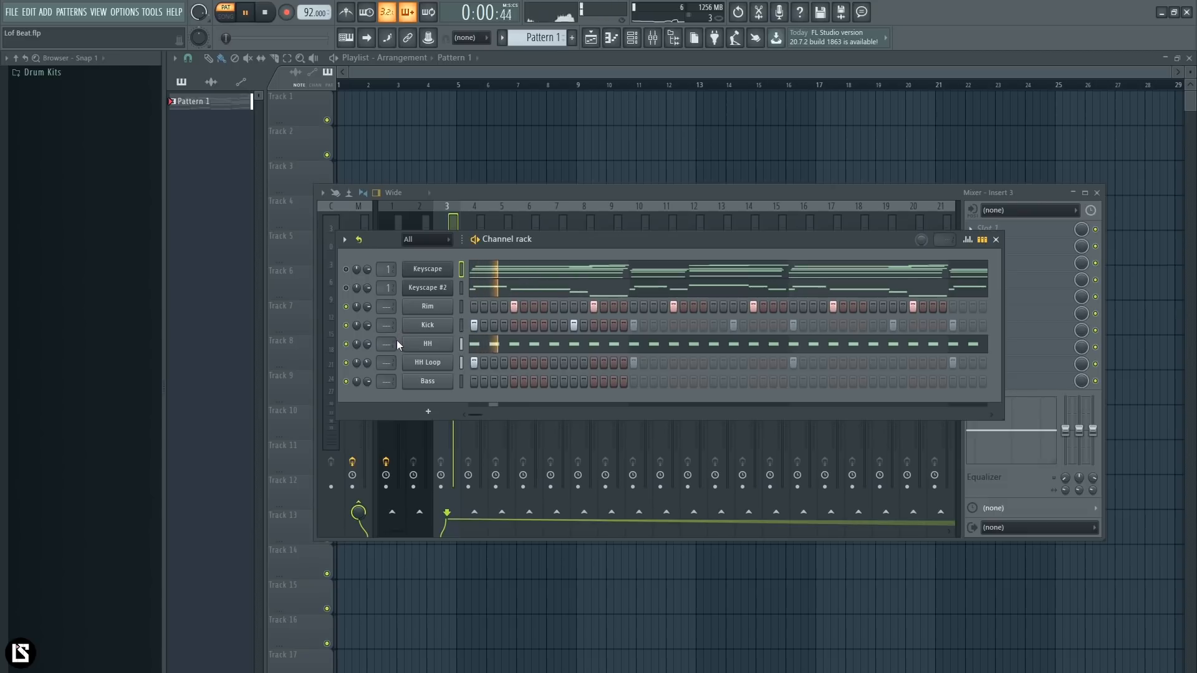
right_click(430, 363)
key("Escape")
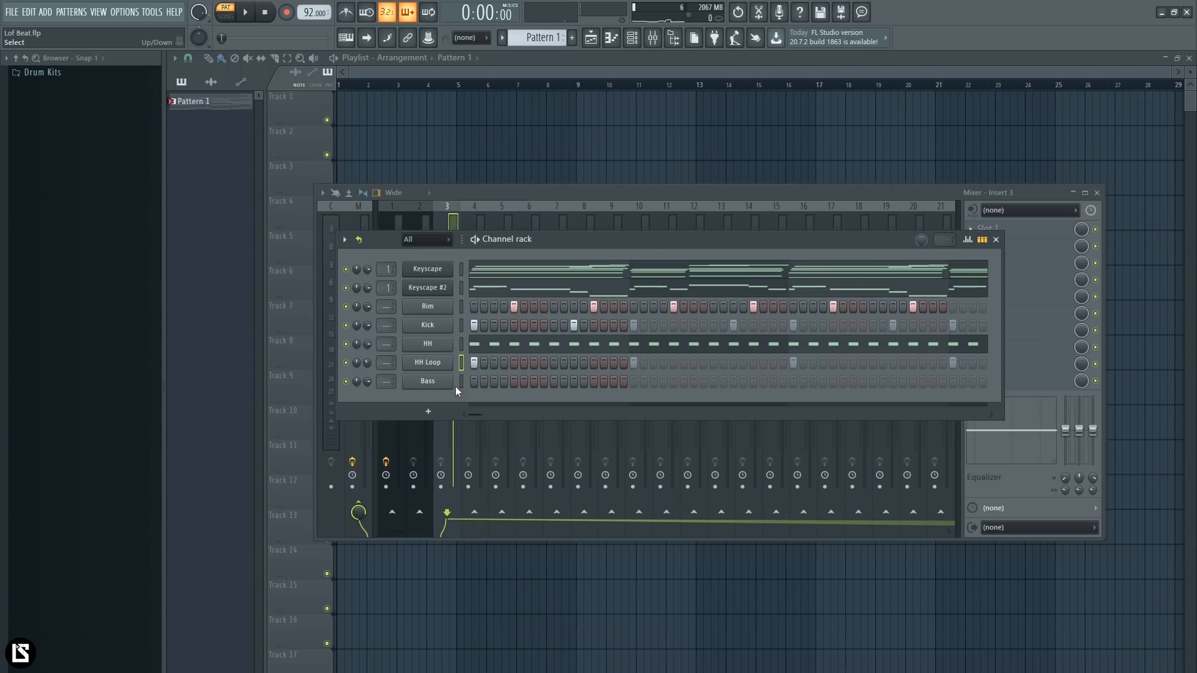
- Open the Bass channel in the piano roll and turn off its note looping
right_click(446, 389)
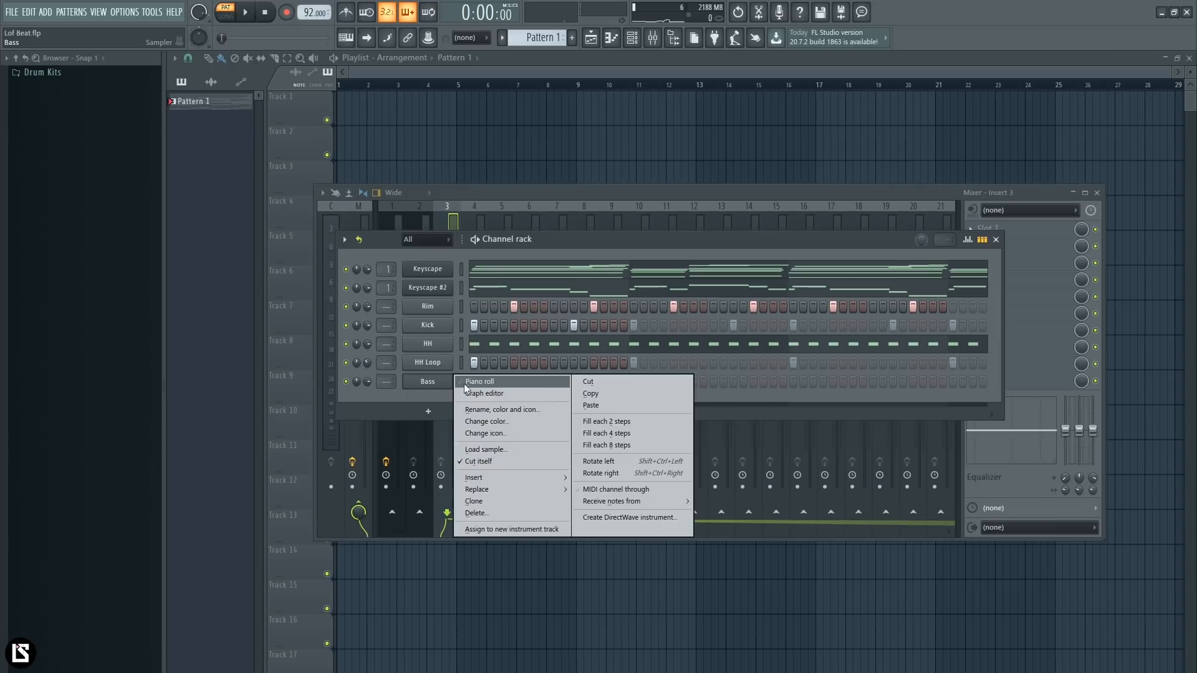
left_click(462, 382)
scroll(387, 72, "down", 2)
scroll(397, 249, "down", 4)
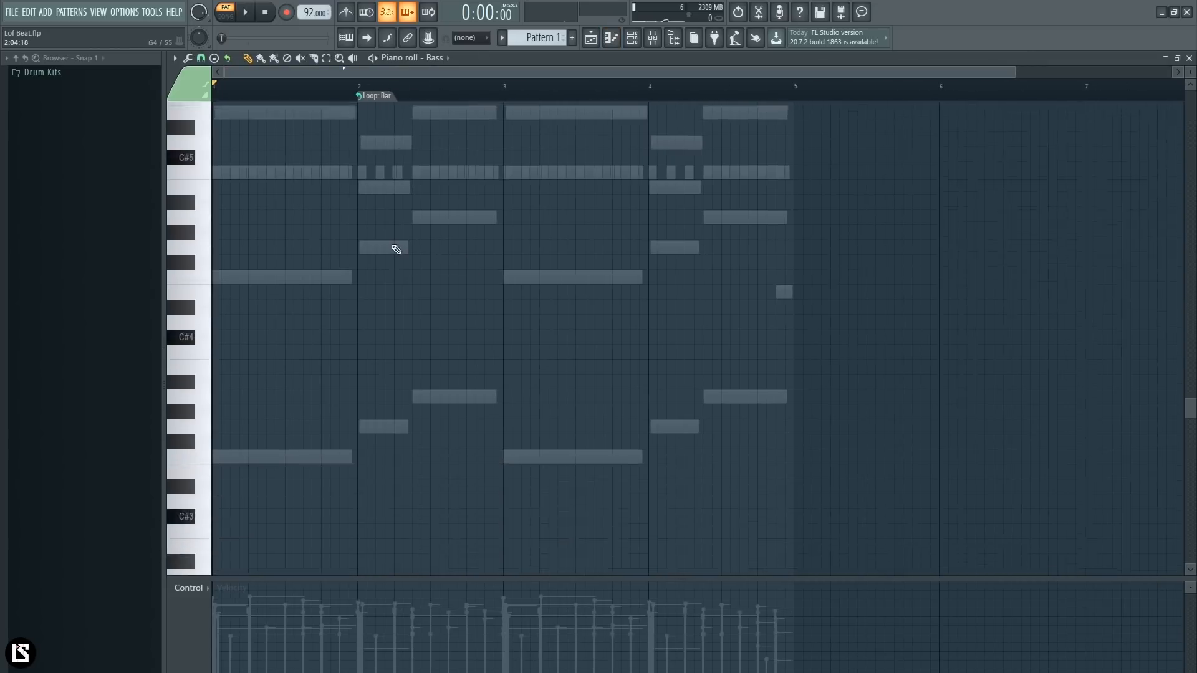
scroll(459, 103, "up", 2)
left_click(405, 97)
left_click(430, 116)
- Draw bass notes F3, G3 and A3 at the chord changes in bars 1 and 2, and repeat them in bars 3 and 4
left_click(220, 393)
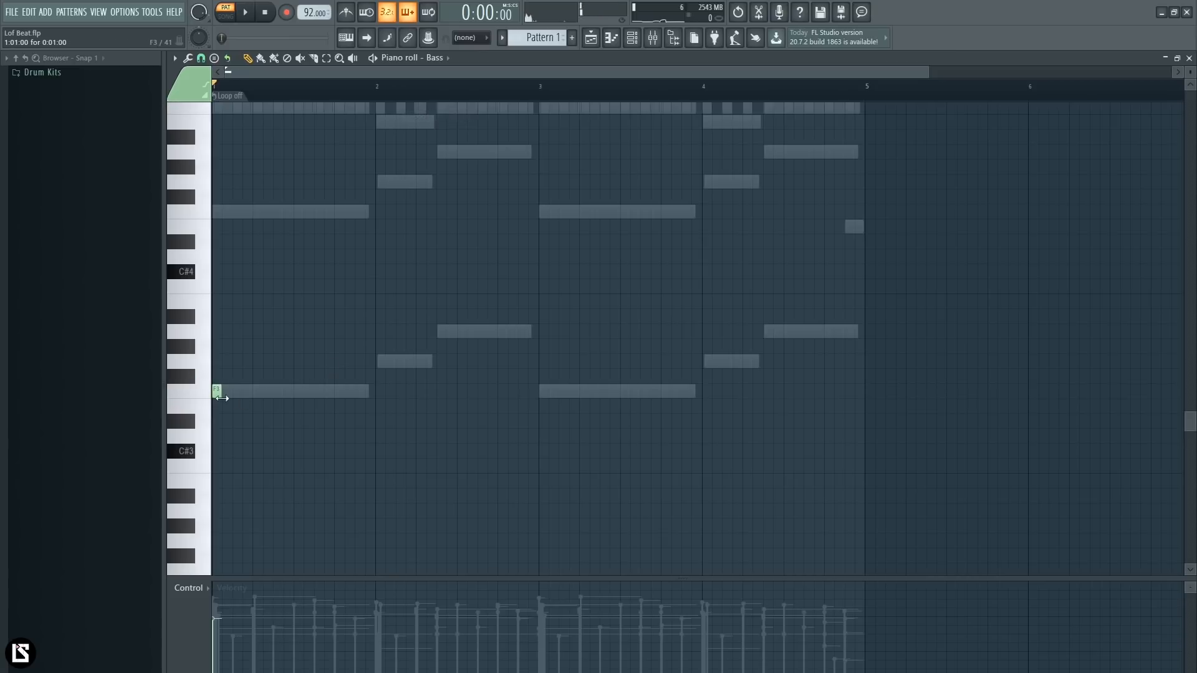
left_click_drag(276, 395, 364, 402)
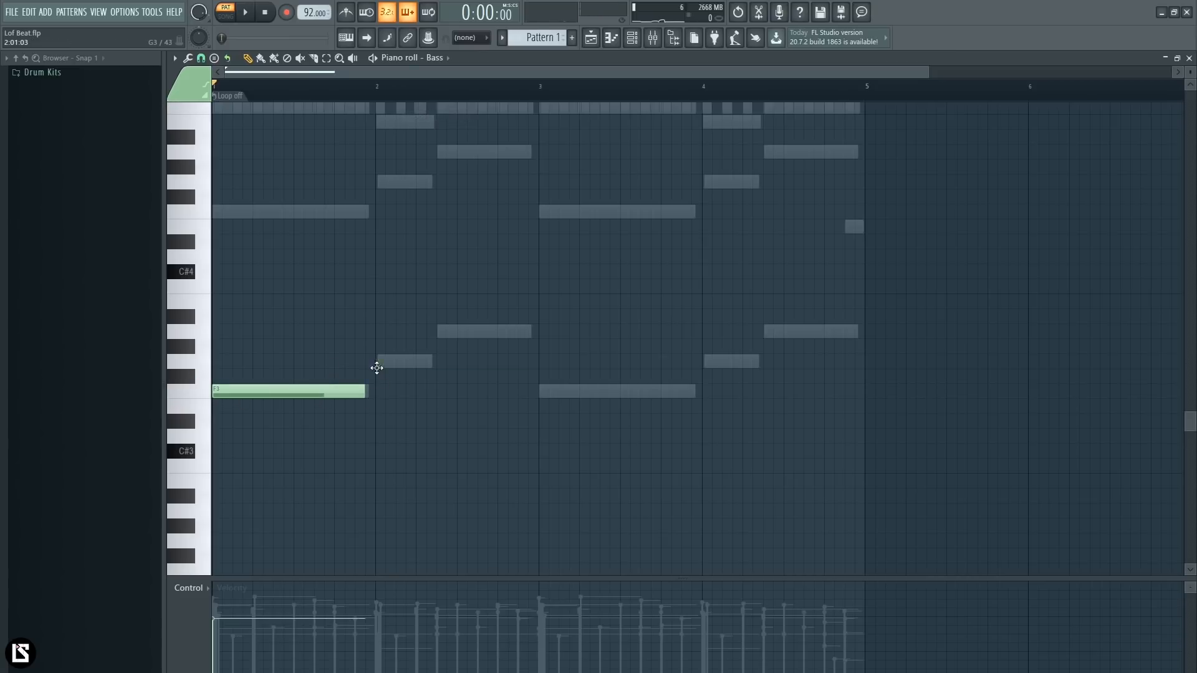
left_click(377, 368)
left_click(440, 331)
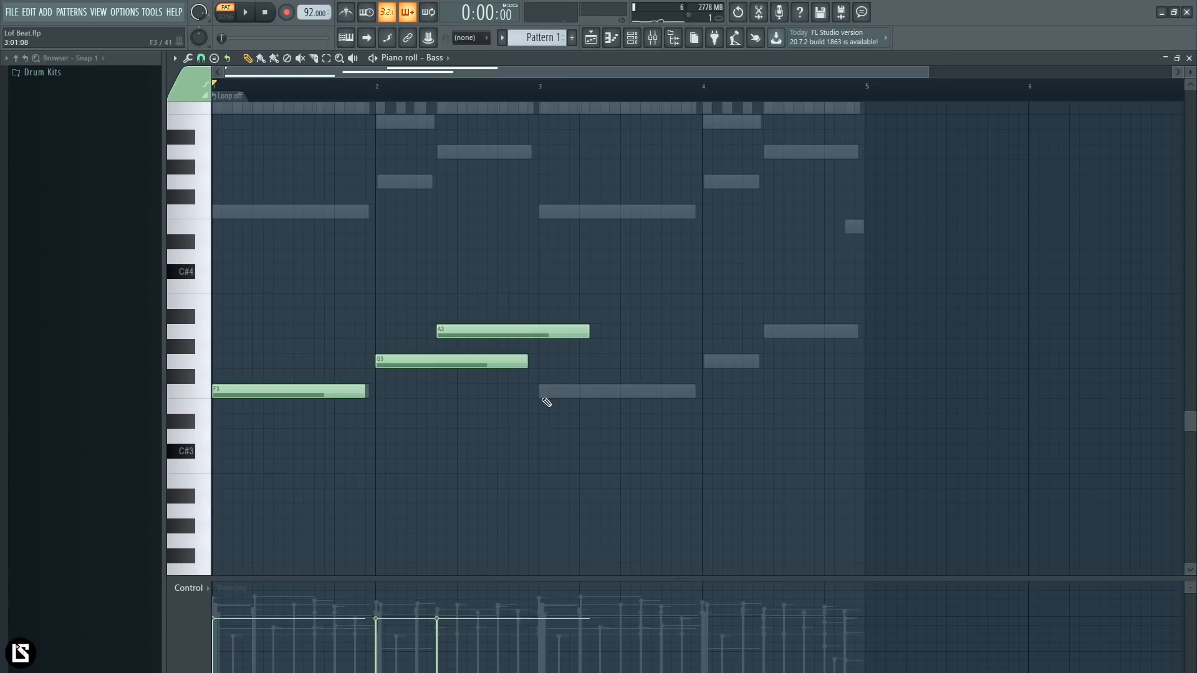
left_click(541, 393)
left_click(712, 364)
left_click(766, 332)
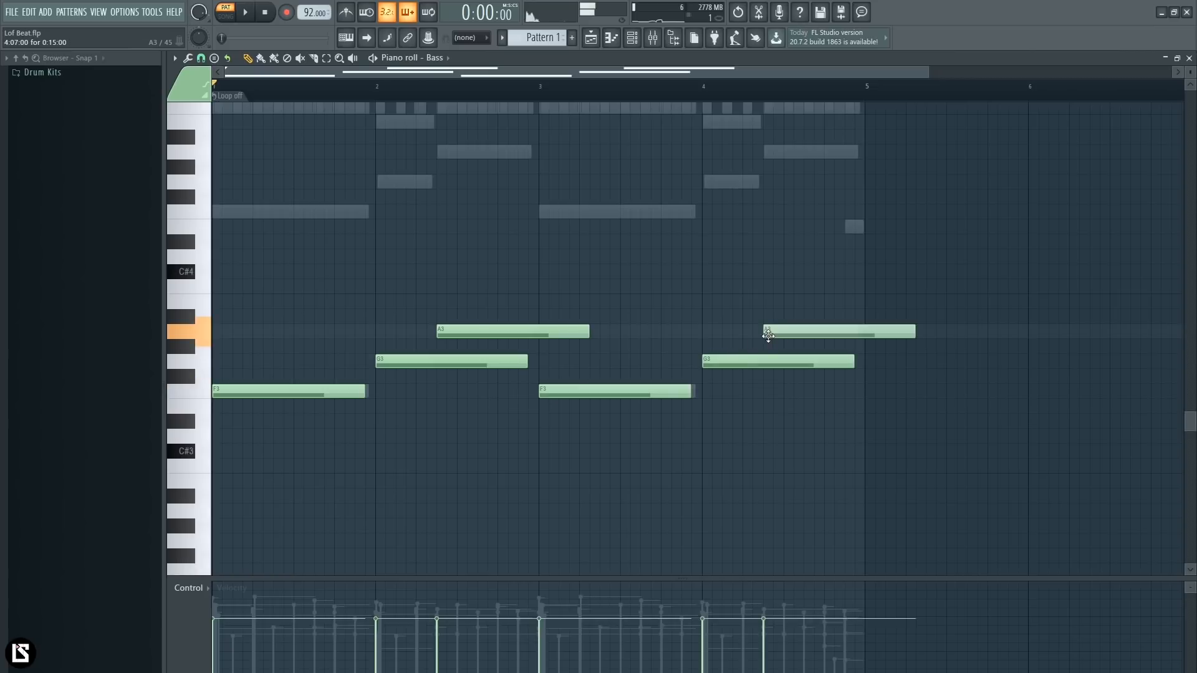
- Quick-legato all bass notes so each reaches the next one, and transpose them up one octave
key("ctrl+a")
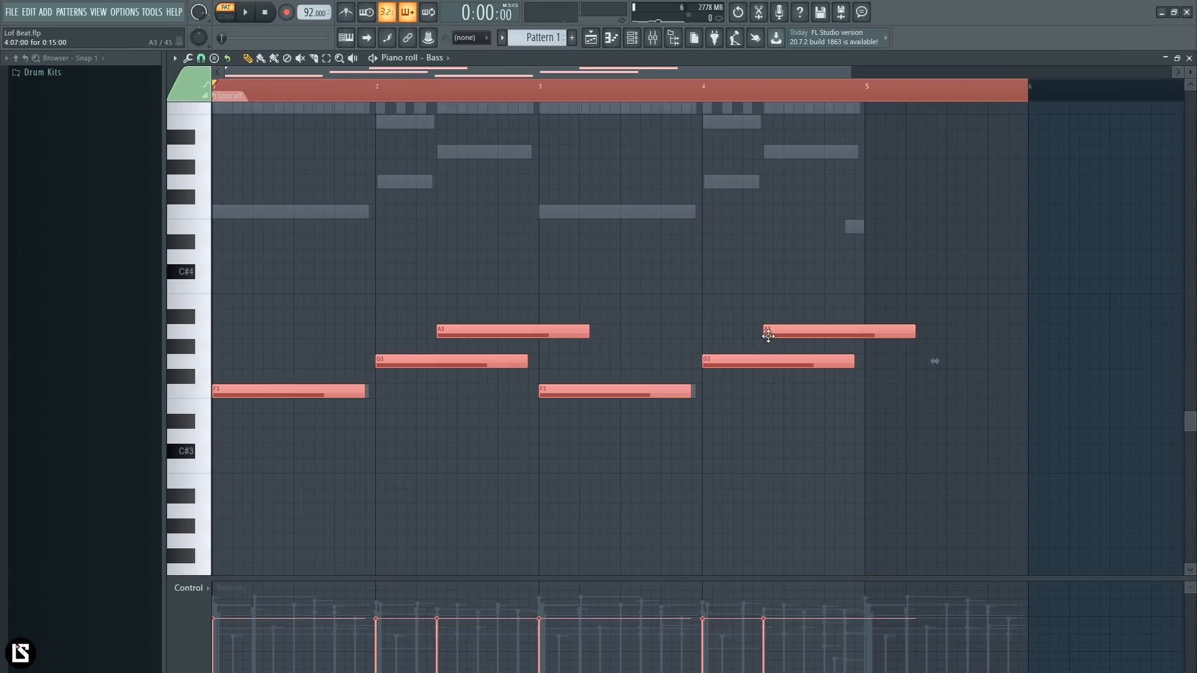
key("ctrl+l")
left_click(645, 435)
key("alt+q")
left_click(1015, 300)
key("ctrl+Up")
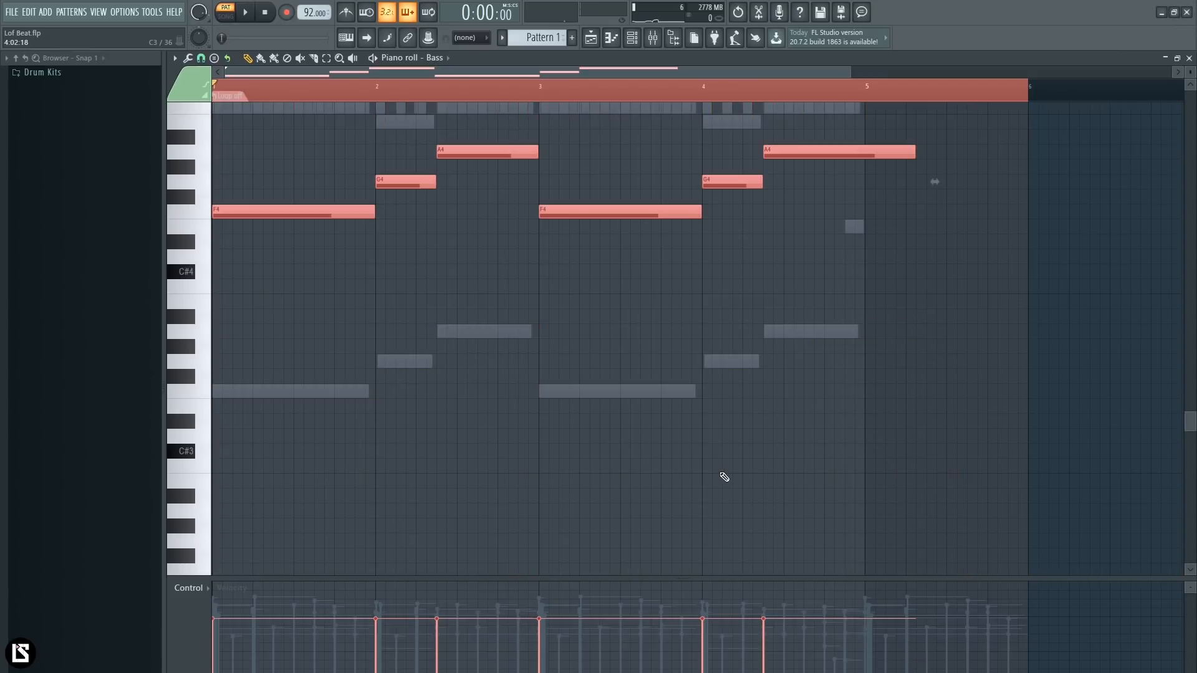
scroll(647, 427, "up", 4)
key("ctrl+d")
- Slice the last A4 bass note at the start of bar 5 and delete the excess part
key("c")
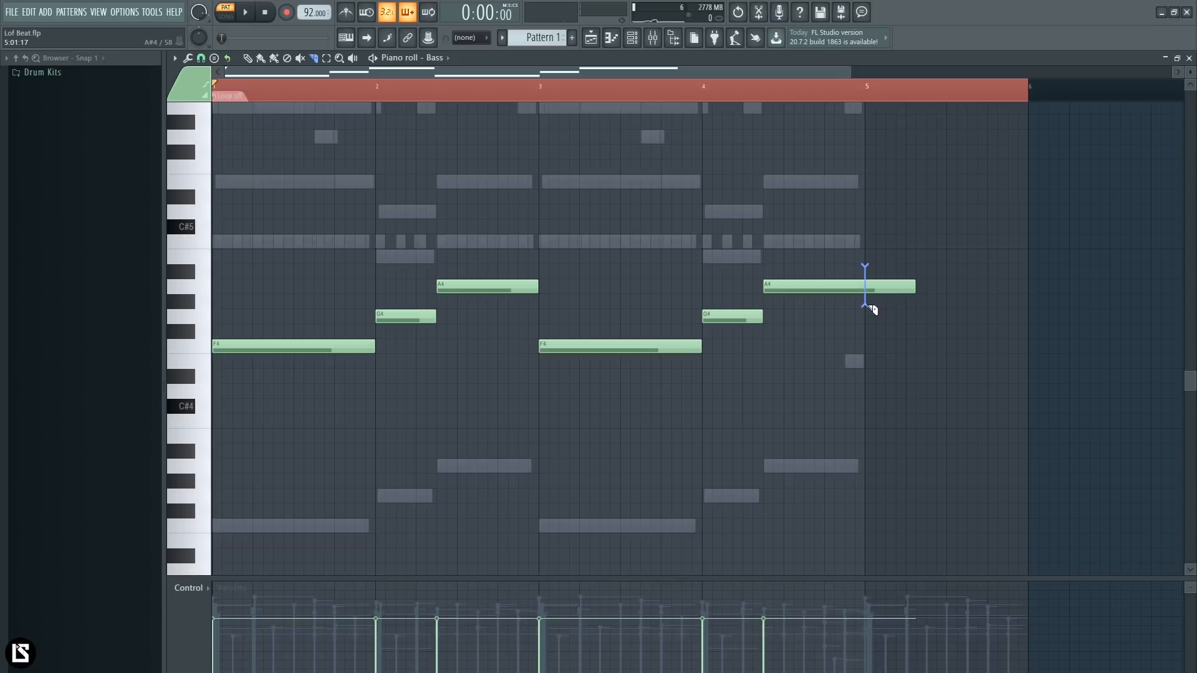
left_click_drag(868, 320, 868, 323)
key("p")
right_click(887, 287)
- Transpose the bass notes up another octave to F5, G5 and A5, and play the pattern
key("space")
key("space")
key("ctrl+Up")
scroll(443, 337, "up", 3)
key("space")
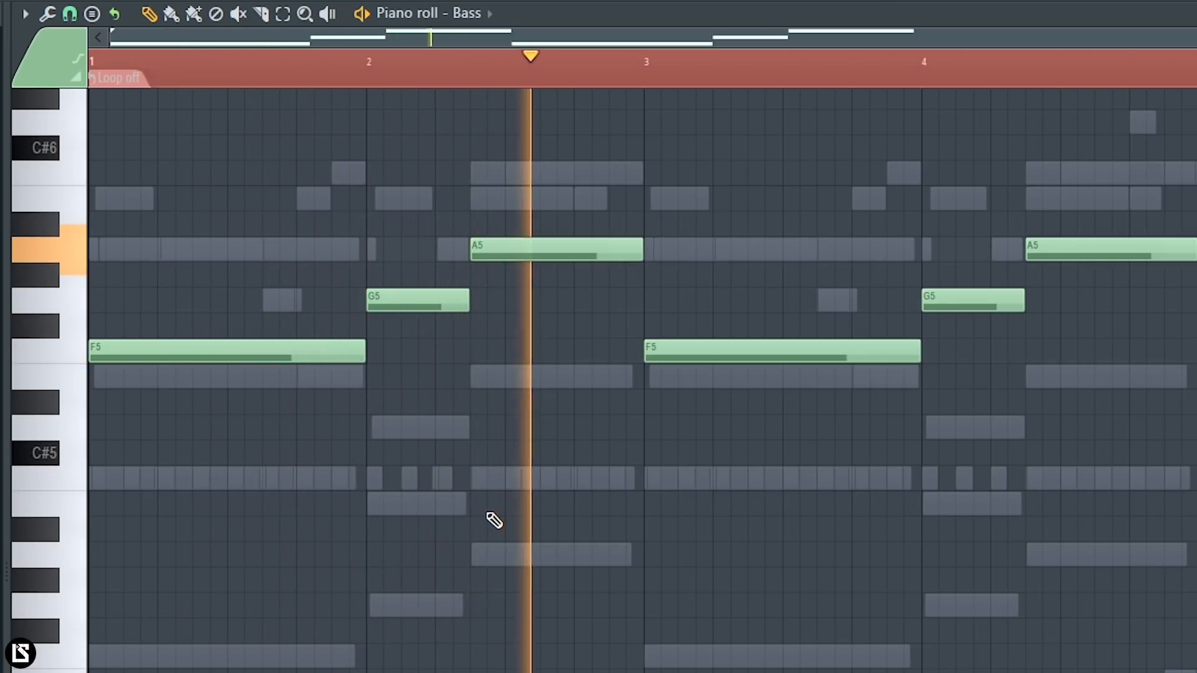
key("F6")
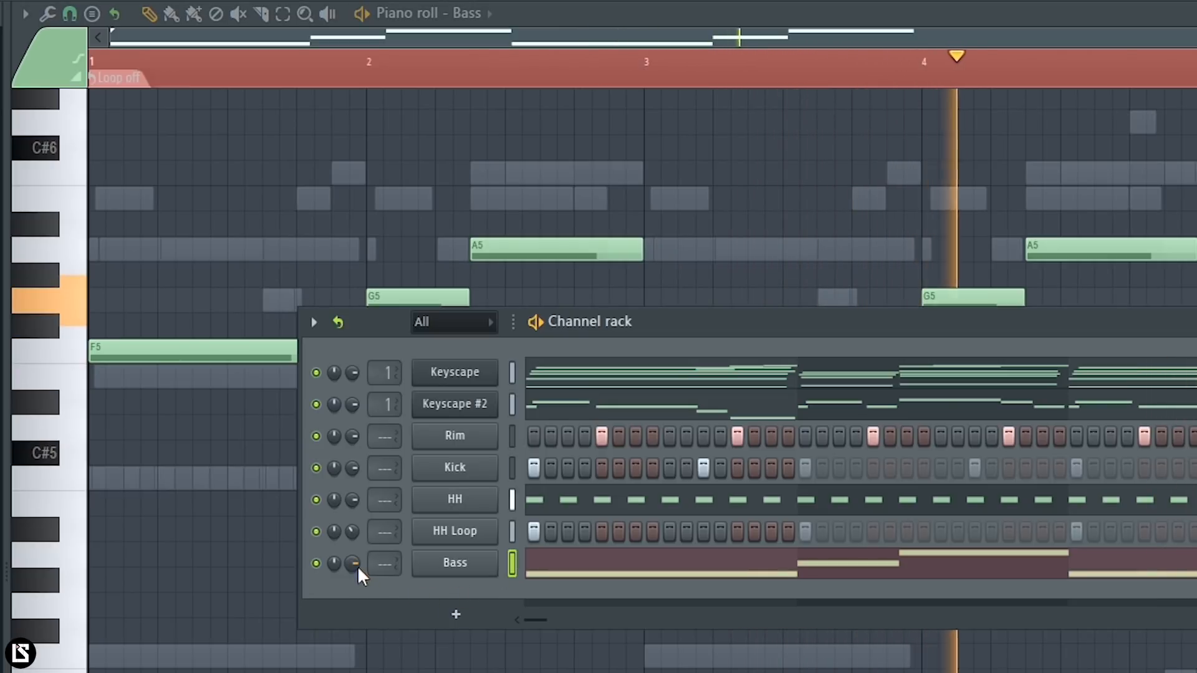
key("F6")
- Add a C6 bass note at the end of bar 4, trimming it at bar 5 and shortening the A5 before it
left_click(1140, 175)
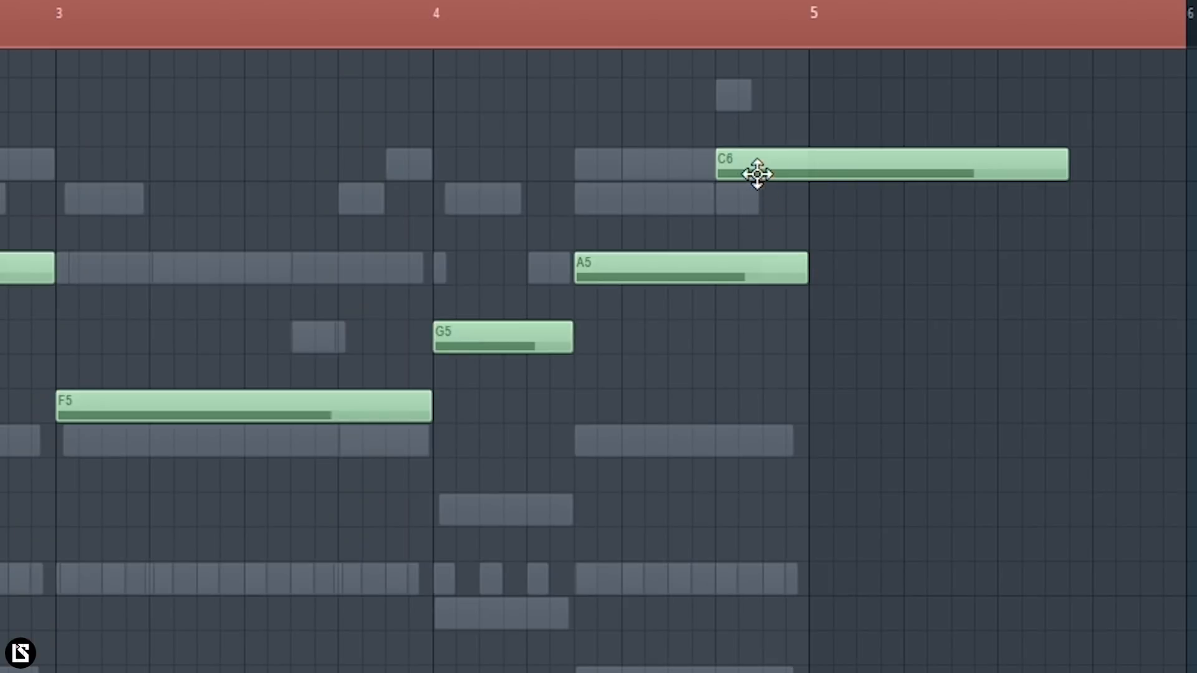
mouse_move(710, 226)
left_mouse_down()
mouse_move(734, 311)
mouse_move(720, 230)
left_mouse_up()
left_click_drag(720, 230, 725, 310)
mouse_move(837, 197)
left_mouse_down()
mouse_move(821, 107)
mouse_move(808, 197)
mouse_move(841, 213)
left_mouse_up()
key("ctrl+z")
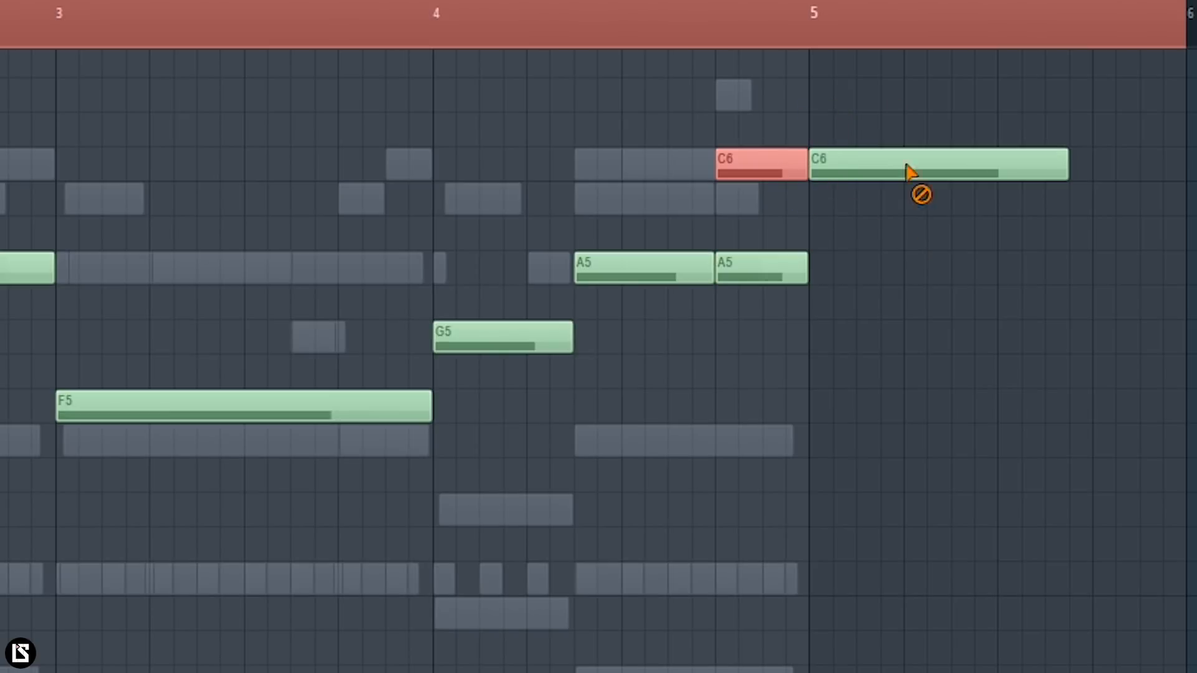
right_click(914, 187)
right_click(783, 268)
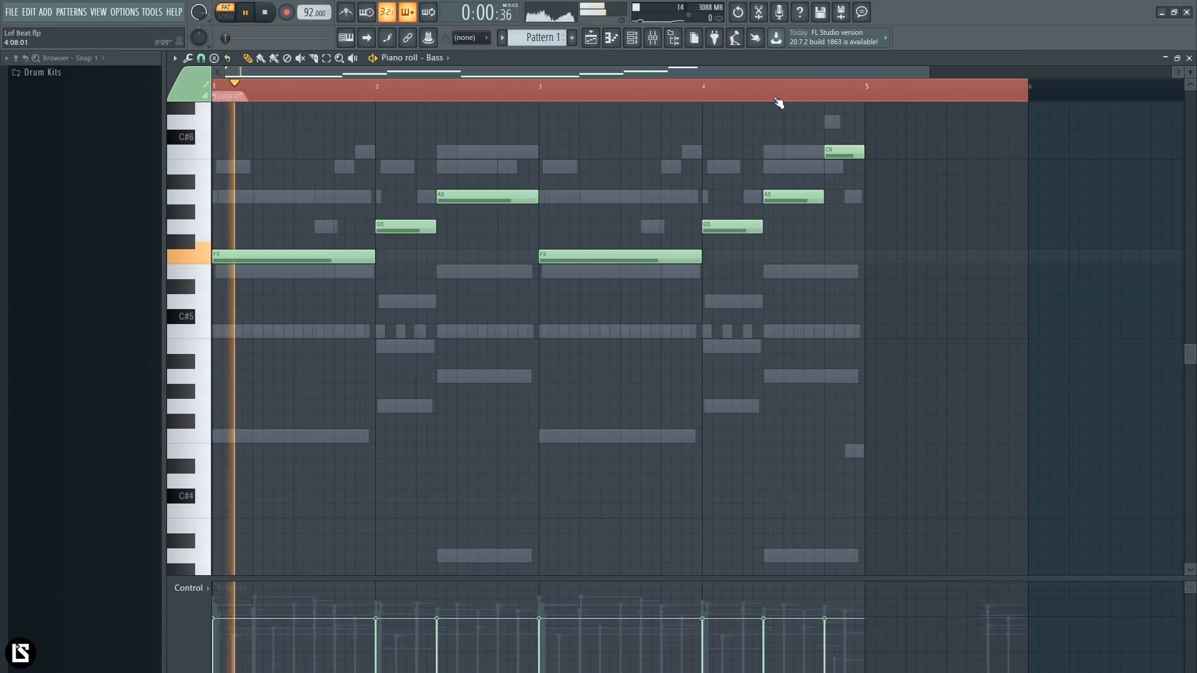
left_click(778, 102)
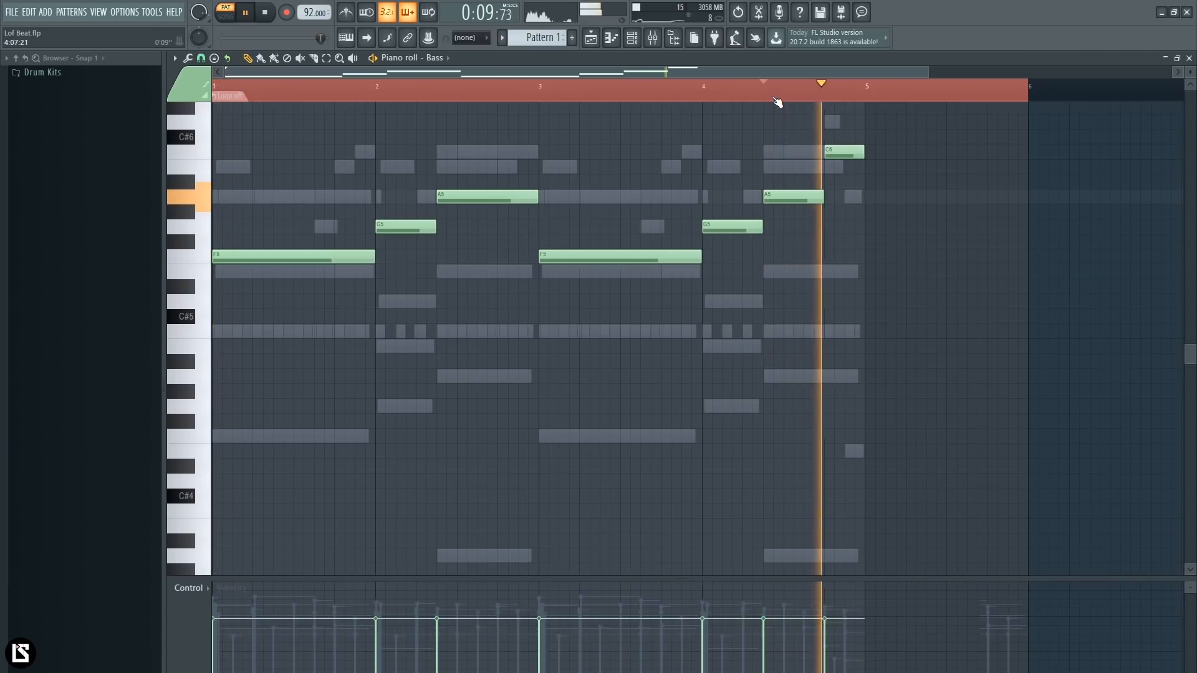
- Move the Bass channel directly below Keyscape #2 in the channel rack during playback, and save the project
key("space")
right_click(871, 94)
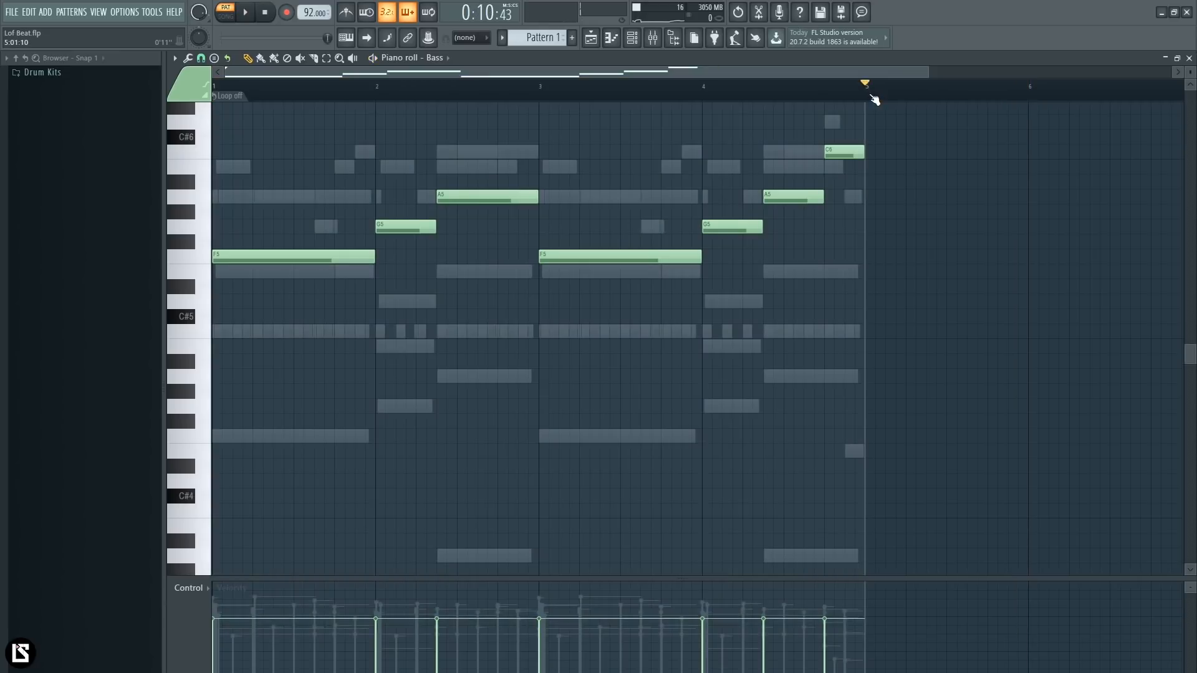
key("space")
left_click(632, 37)
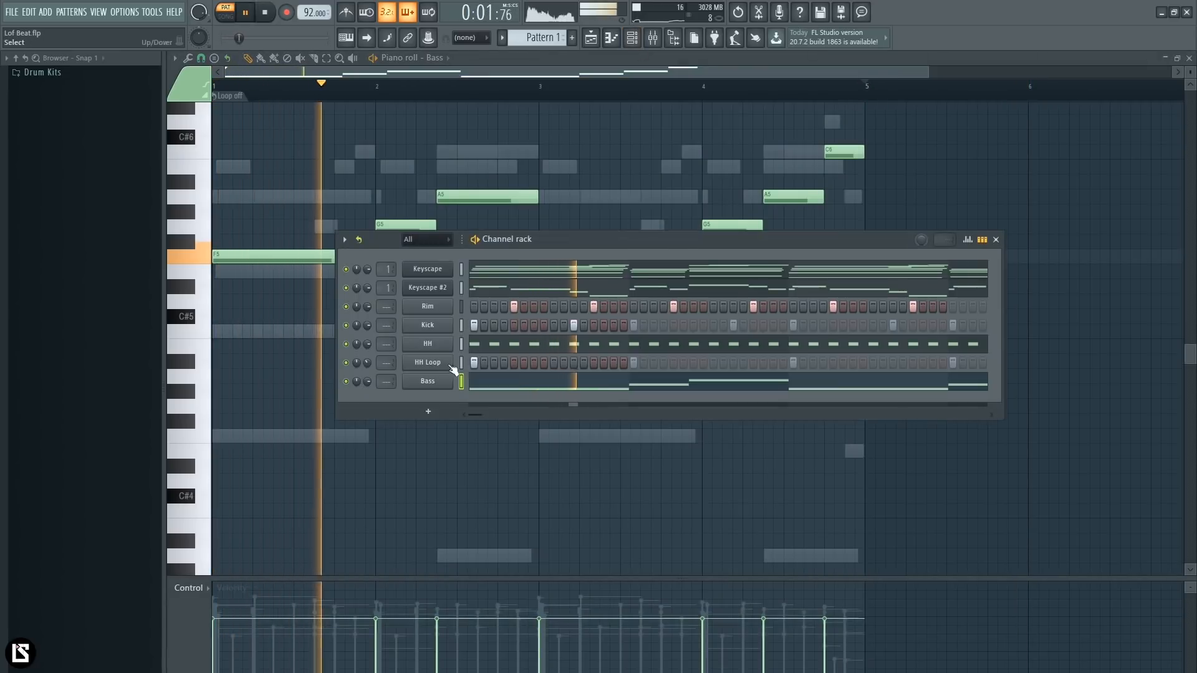
key("alt+Up")
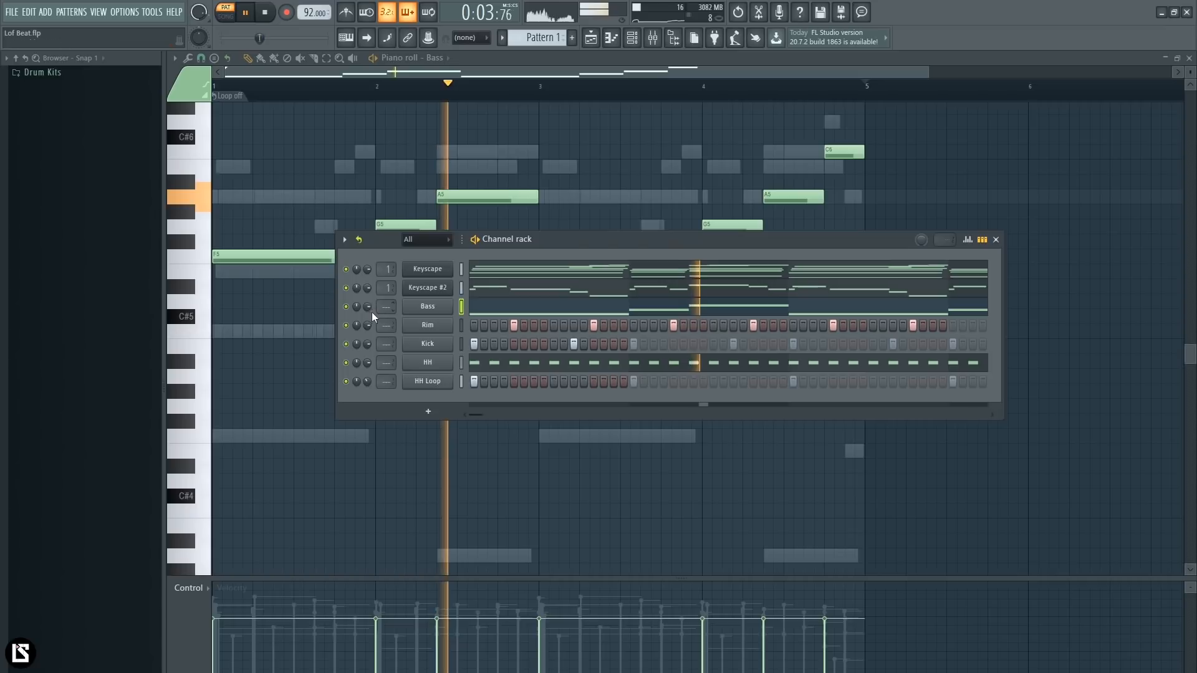
key("ctrl+s")
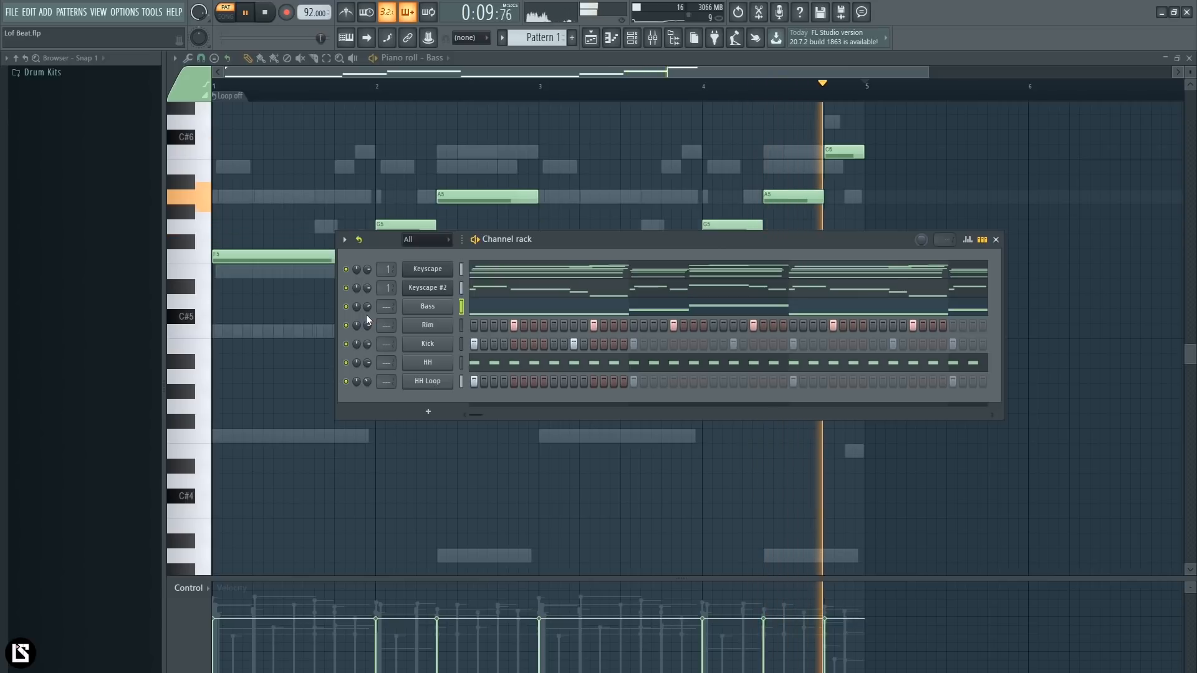
key("space")
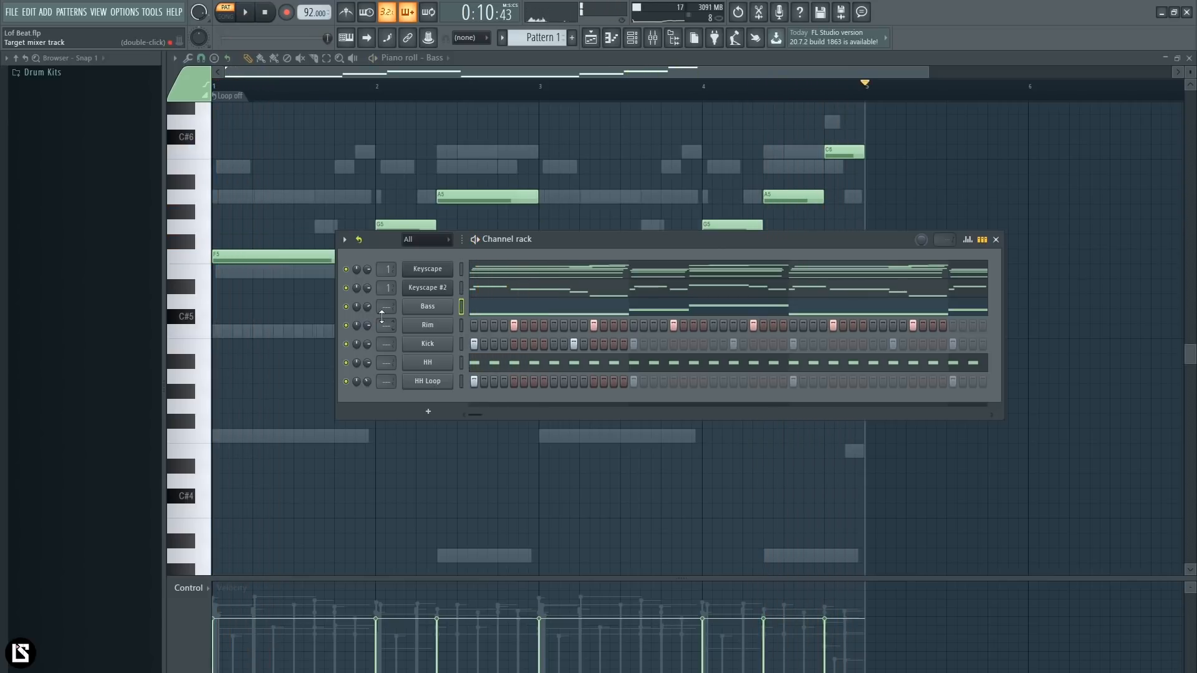
- Add the Denise - Noize 2 effect to slot 3 of the Keyscape mixer track
left_click(656, 45)
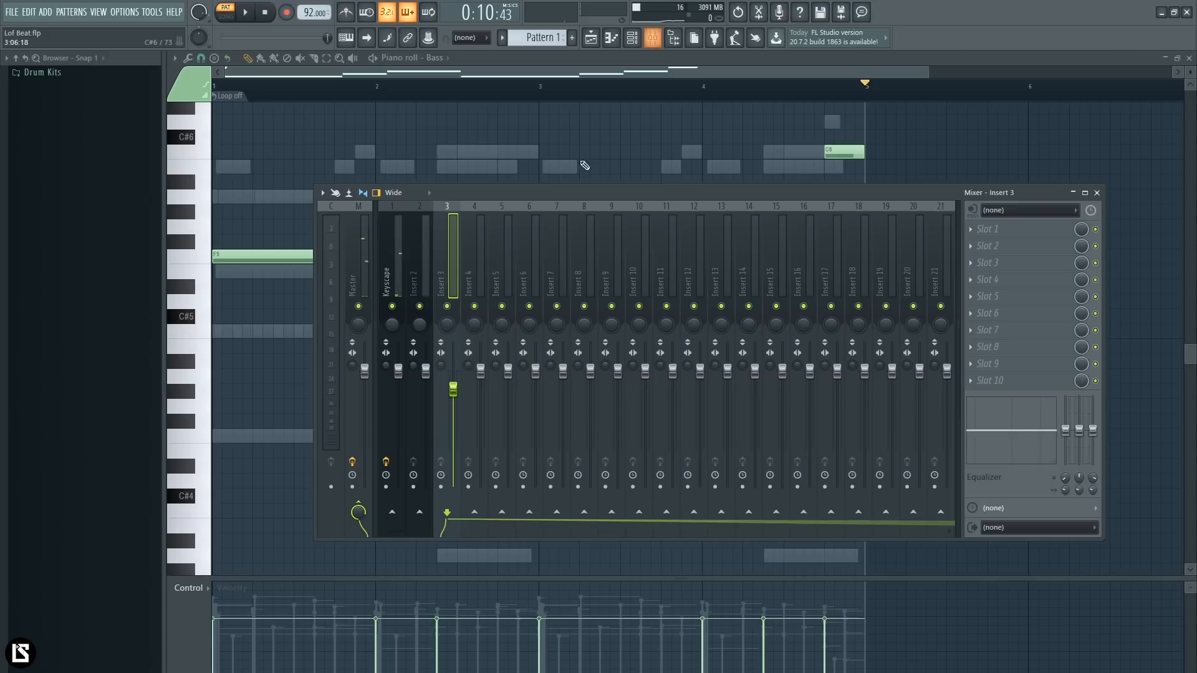
left_click(391, 284)
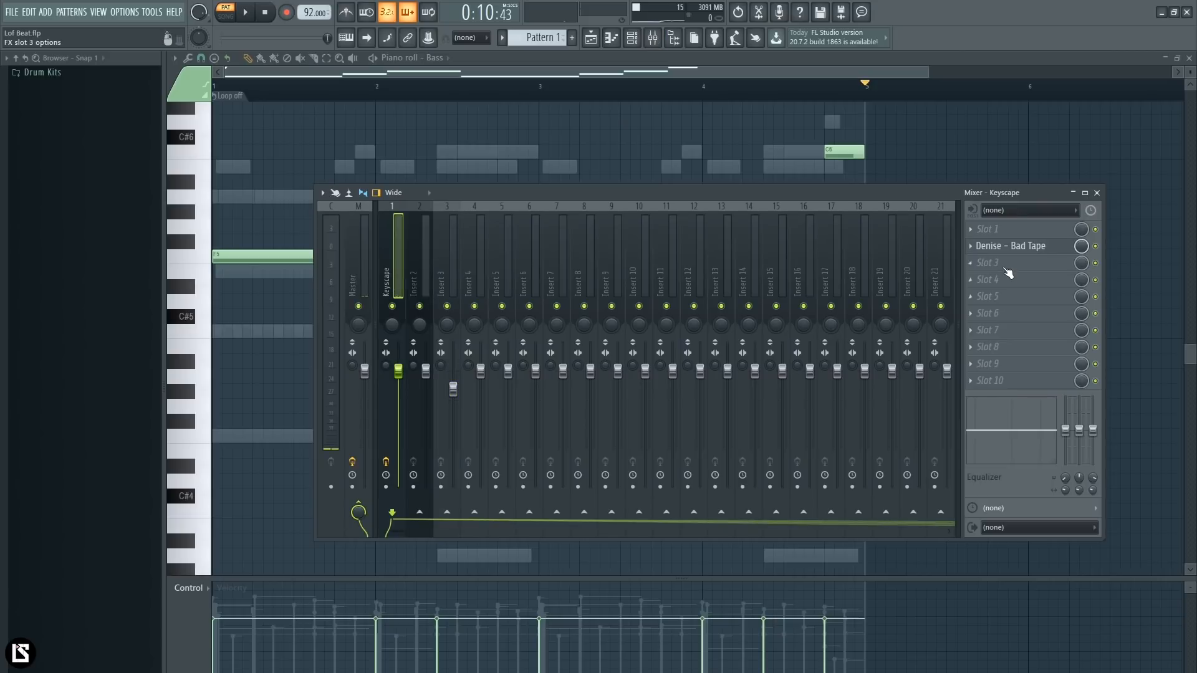
left_click(1007, 268)
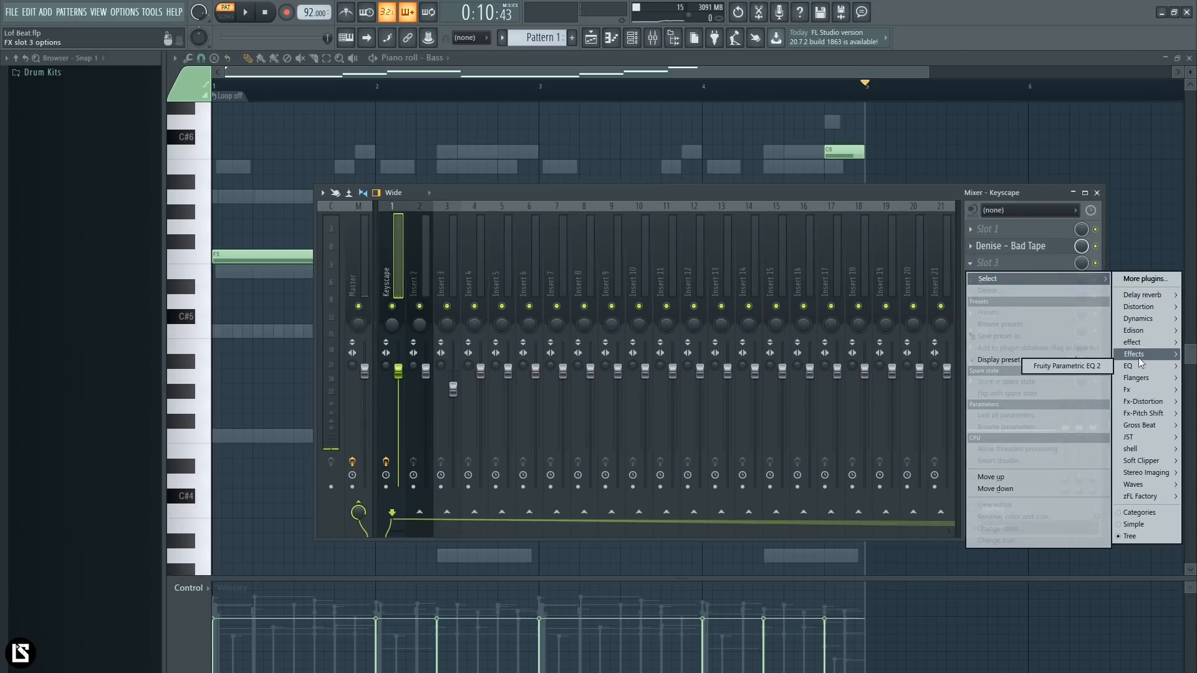
mouse_move(1144, 396)
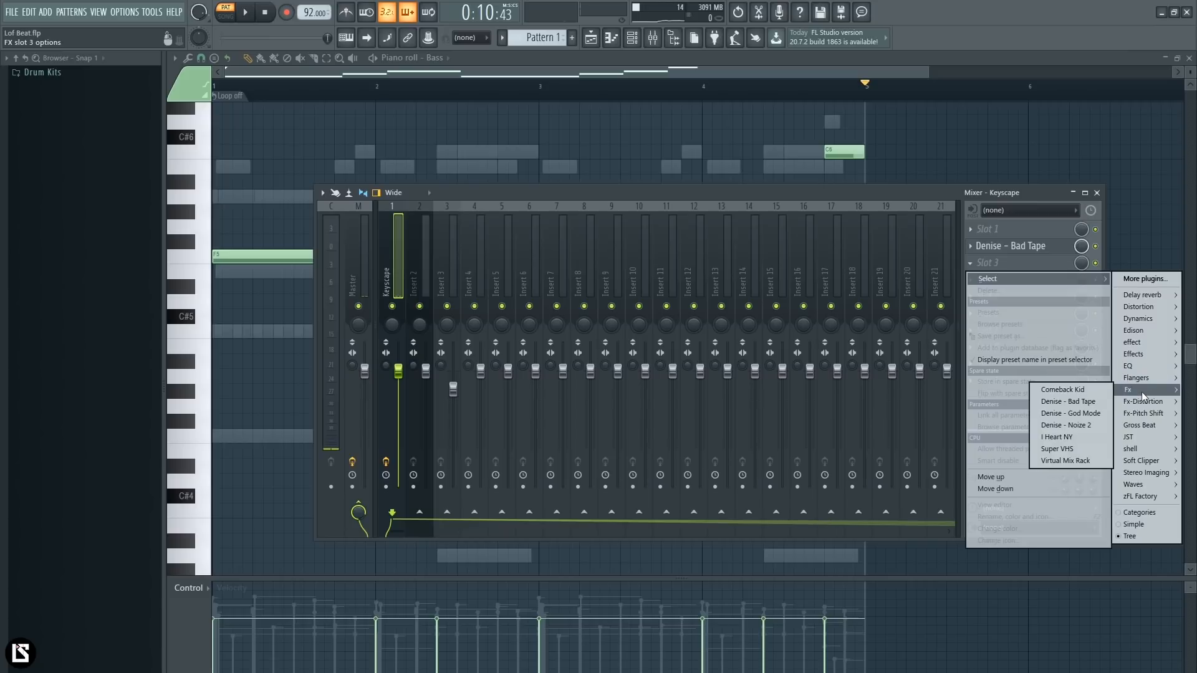
left_click(1066, 425)
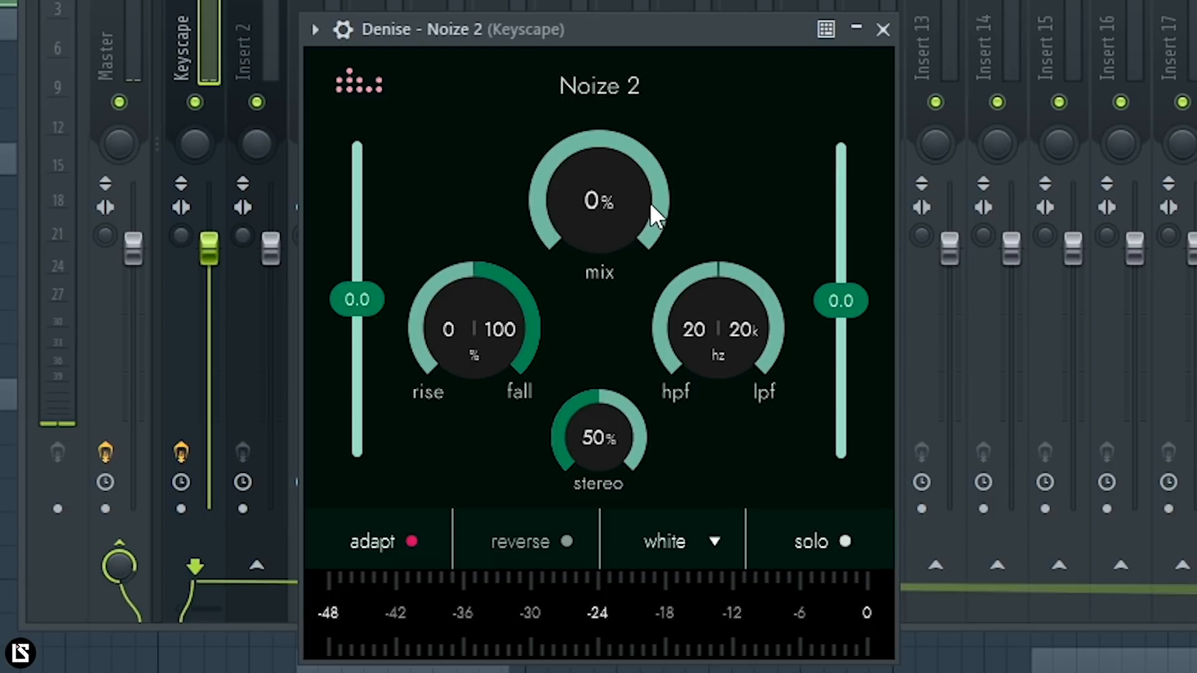
- Set Noize 2's stereo amount to 62% and look through its noise types, keeping white
mouse_move(504, 313)
left_mouse_down()
mouse_move(518, 367)
mouse_move(521, 303)
left_mouse_up()
left_click(714, 542)
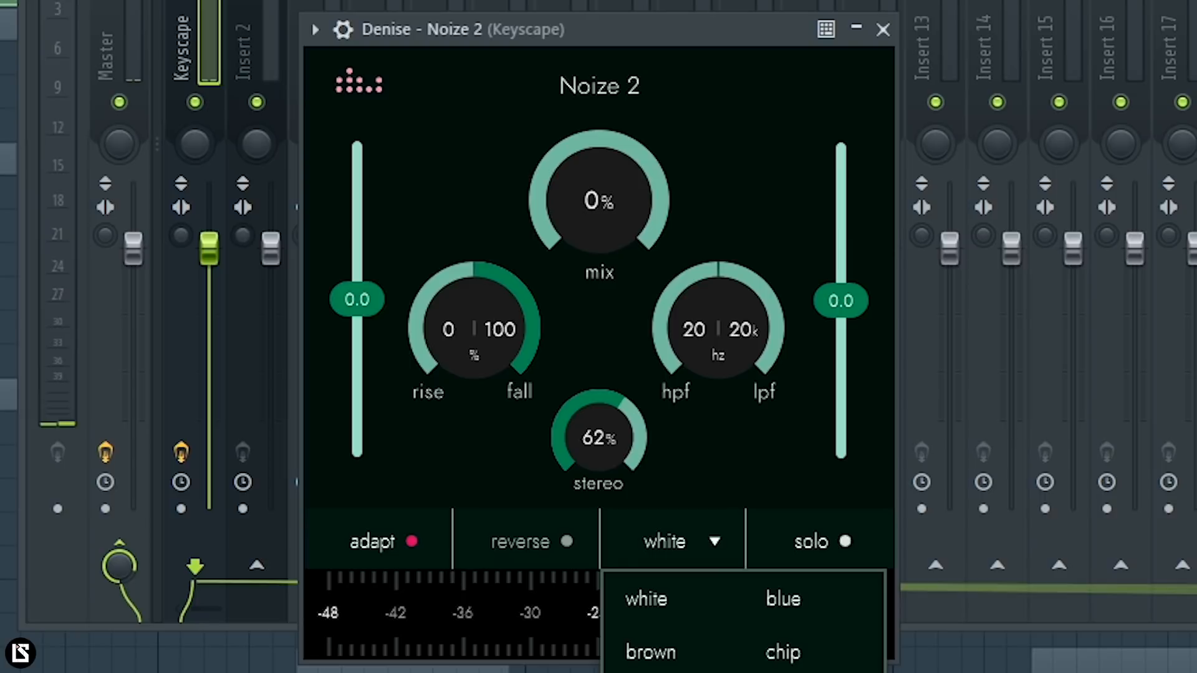
left_click_drag(649, 40, 661, 16)
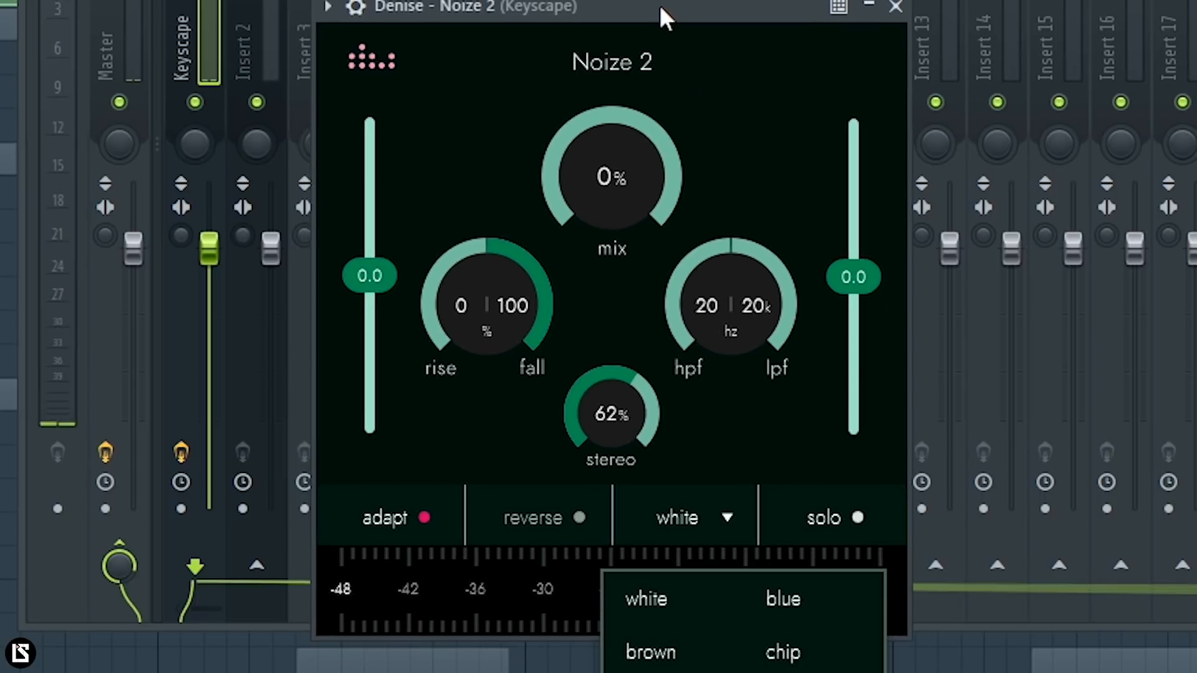
left_click(720, 59)
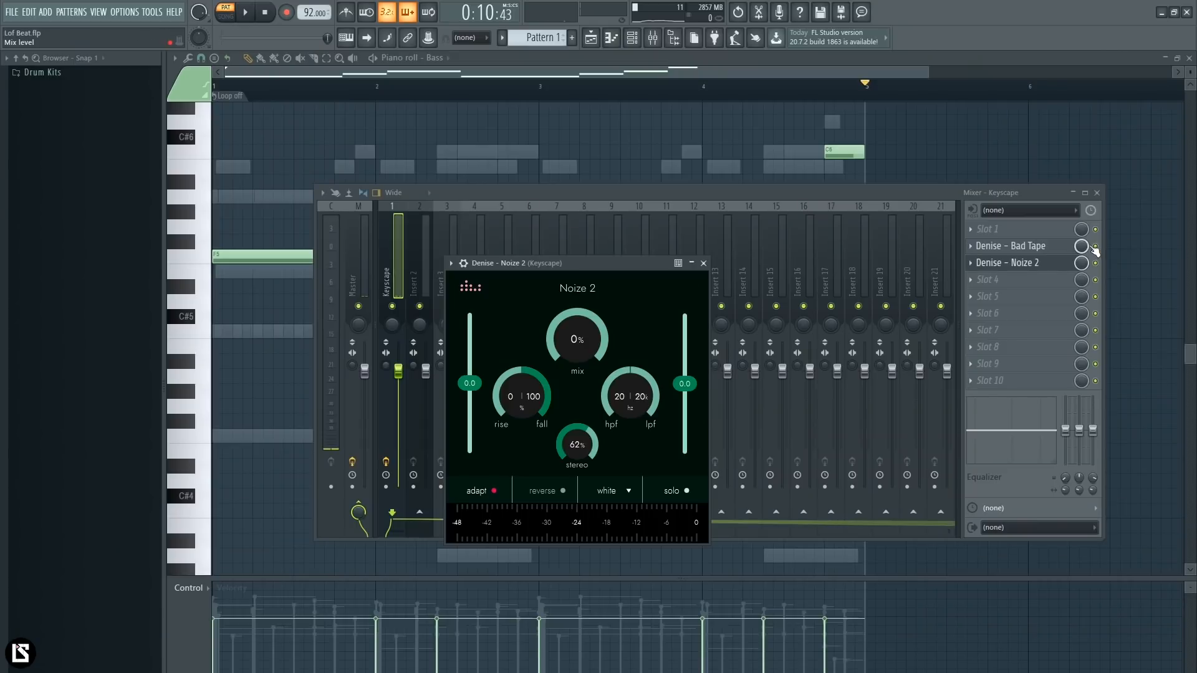
- Bypass Bad Tape and, during playback, set Noize 2's mix to 29%, rise to 10% and fall to 88%
left_click(1096, 247)
left_click(1035, 262)
left_click(1035, 262)
key("space")
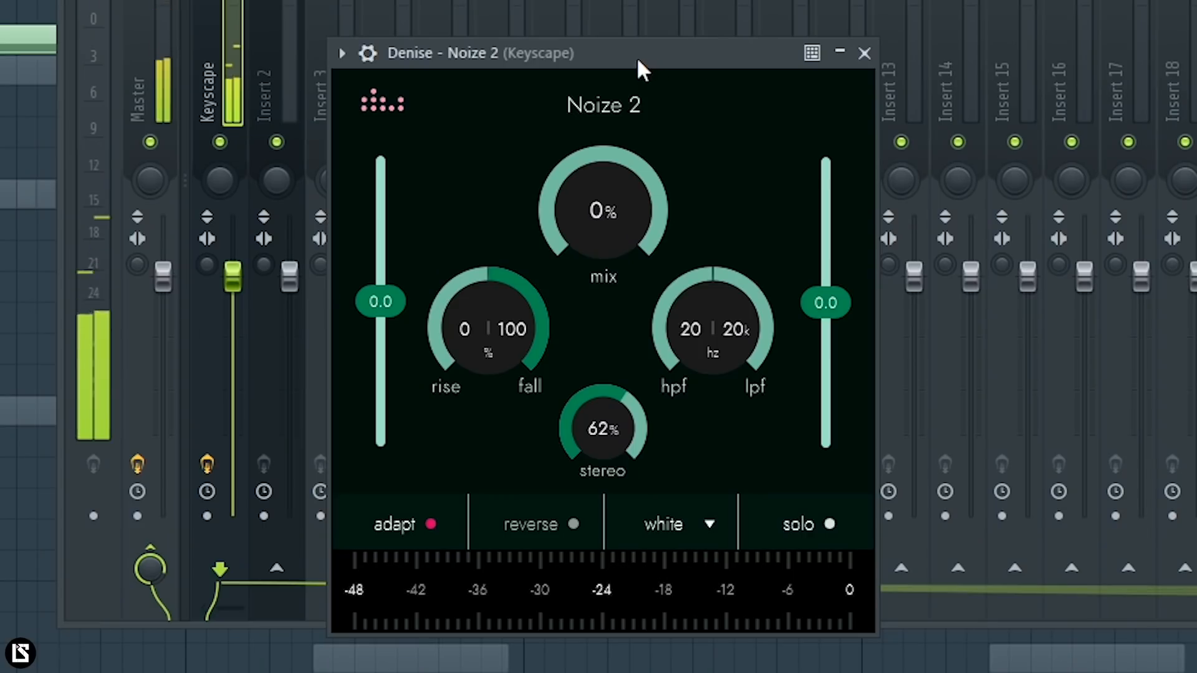
left_click_drag(630, 187, 645, 115)
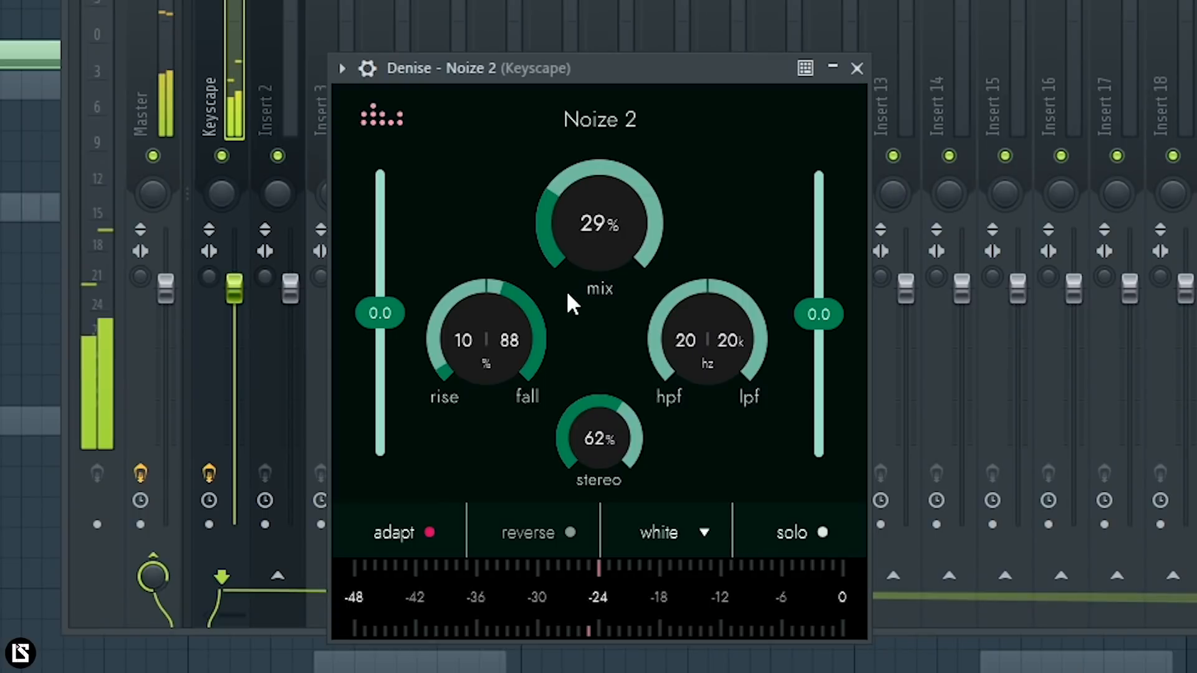
- During playback, set Noize 2's fall to 53%, rise to 16% and mix to 28%, and adjust its low-pass filter
left_click_drag(538, 385, 537, 421)
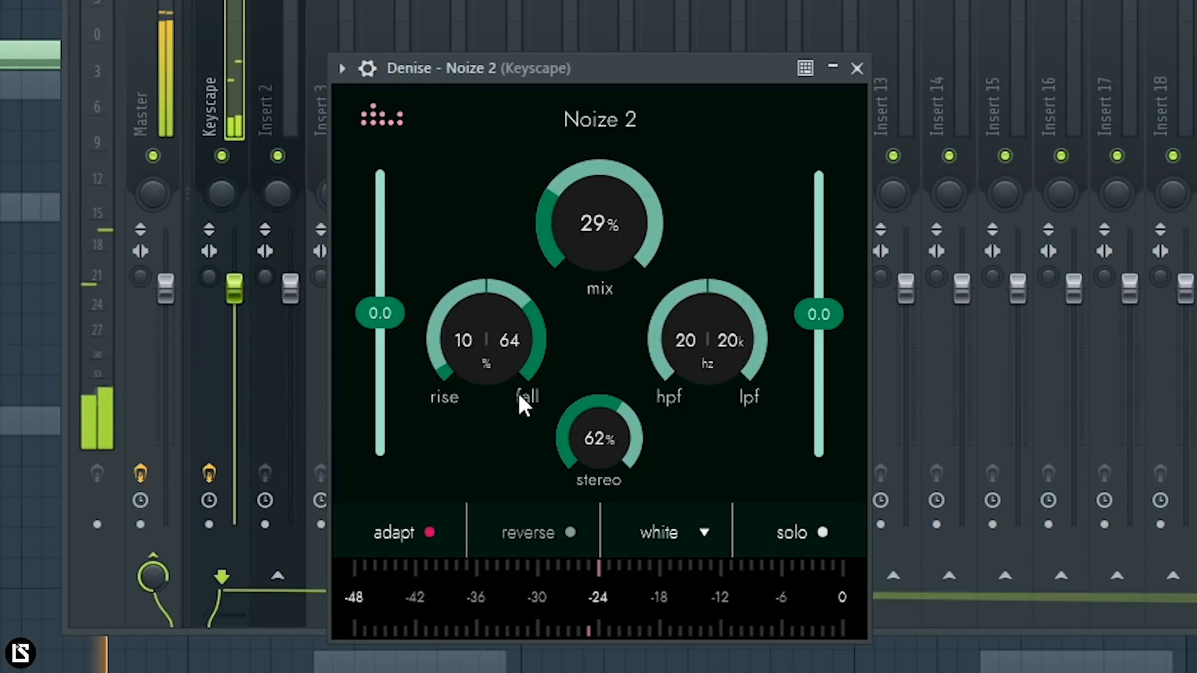
left_click_drag(513, 340, 510, 457)
left_click_drag(510, 342, 474, 319)
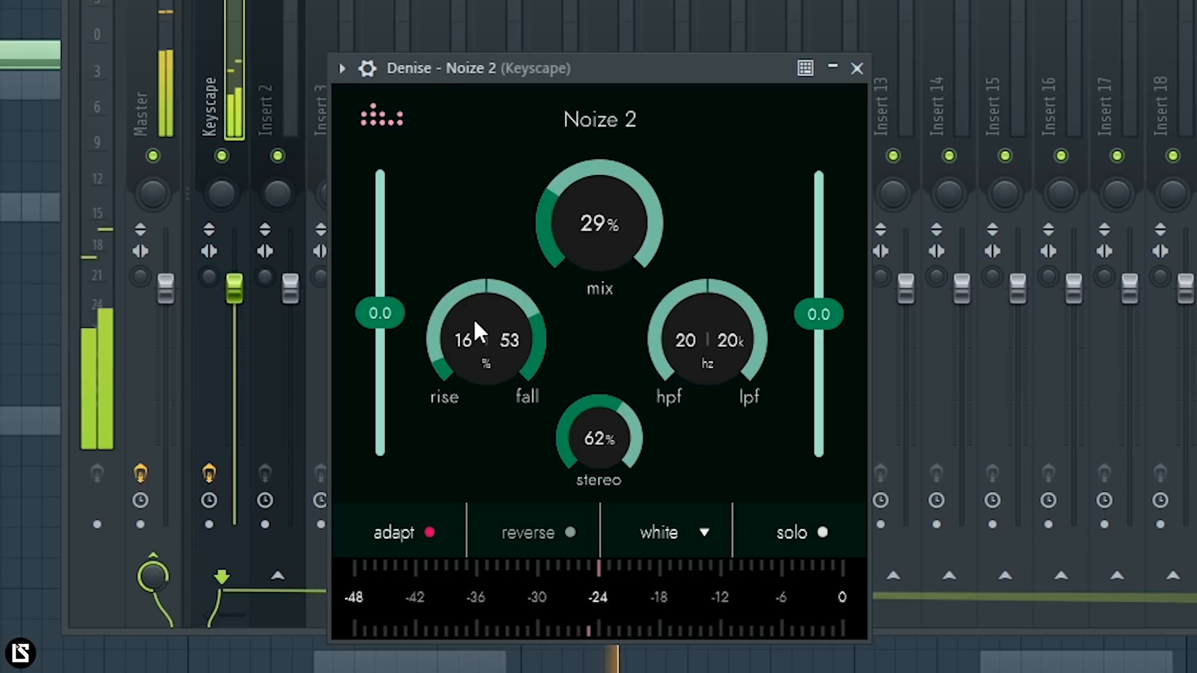
left_click_drag(585, 214, 586, 217)
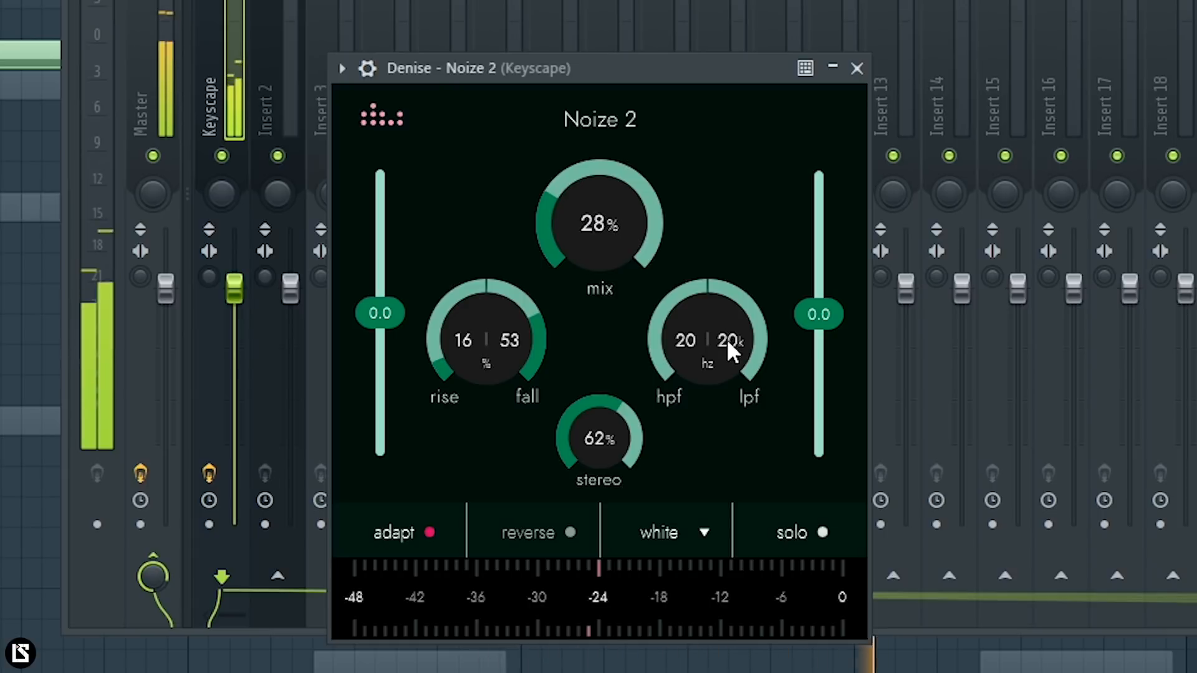
left_click_drag(740, 331, 749, 291)
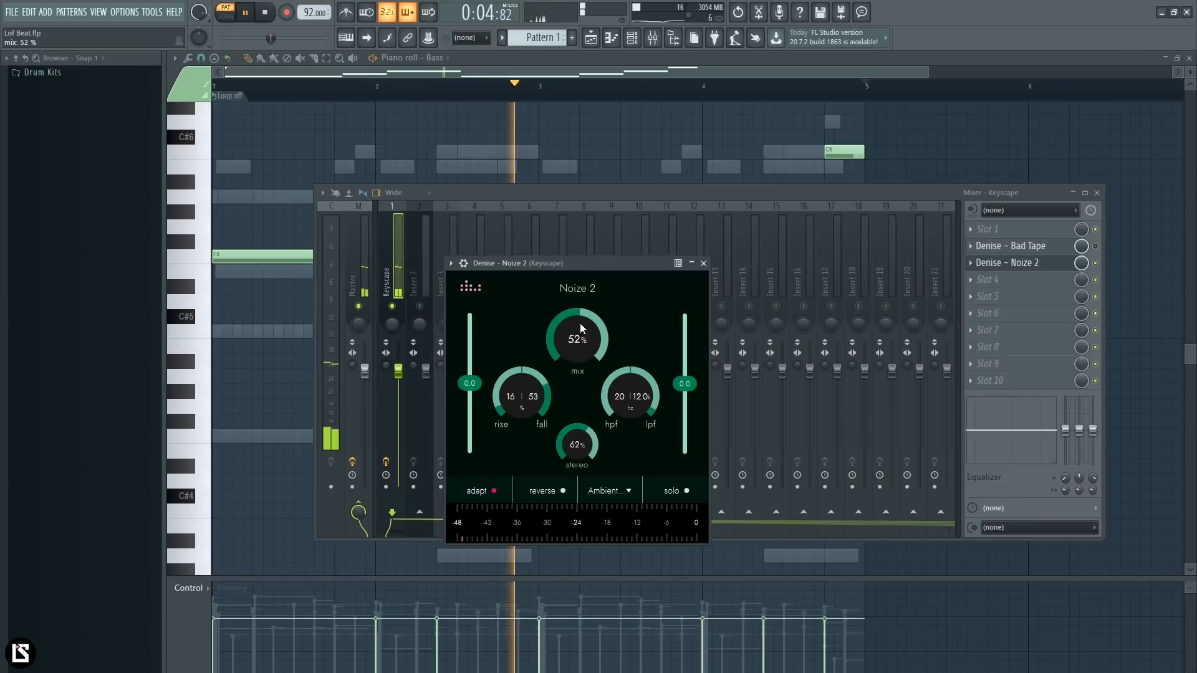
- Set Noize 2's mix to 48%, high-pass to 33 Hz and low-pass to 11.2 kHz, briefly soloing the noise to check it
left_click_drag(581, 326, 577, 332)
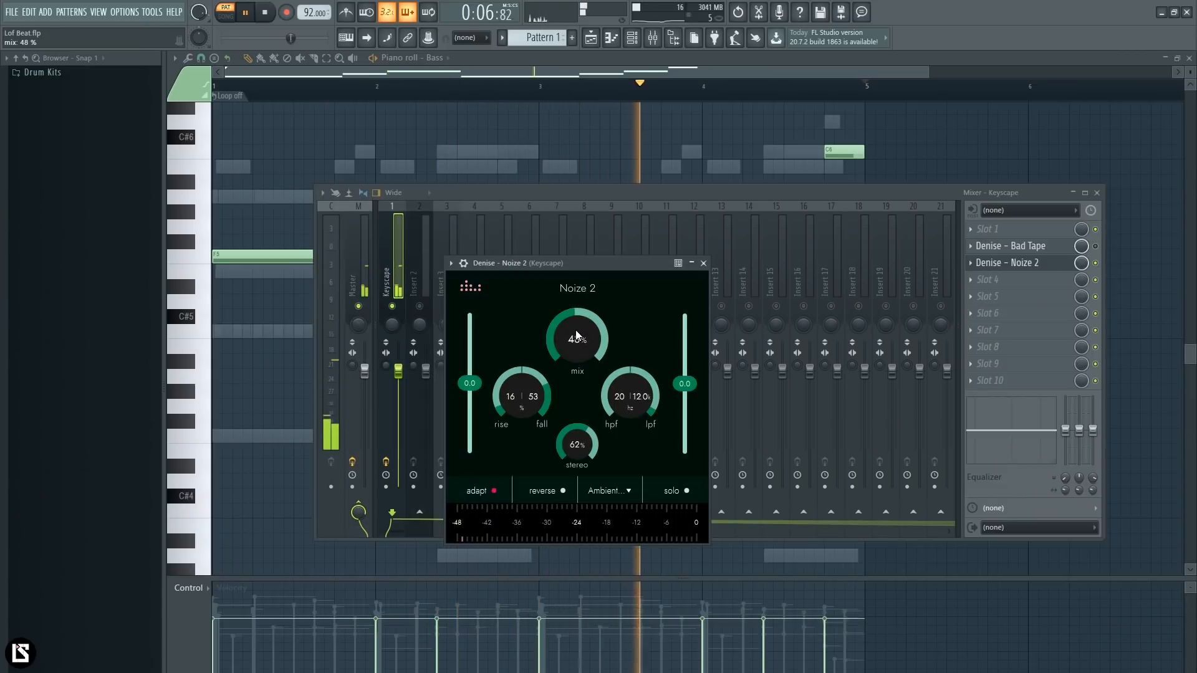
mouse_move(636, 392)
left_mouse_down()
mouse_move(612, 371)
mouse_move(638, 400)
left_mouse_up()
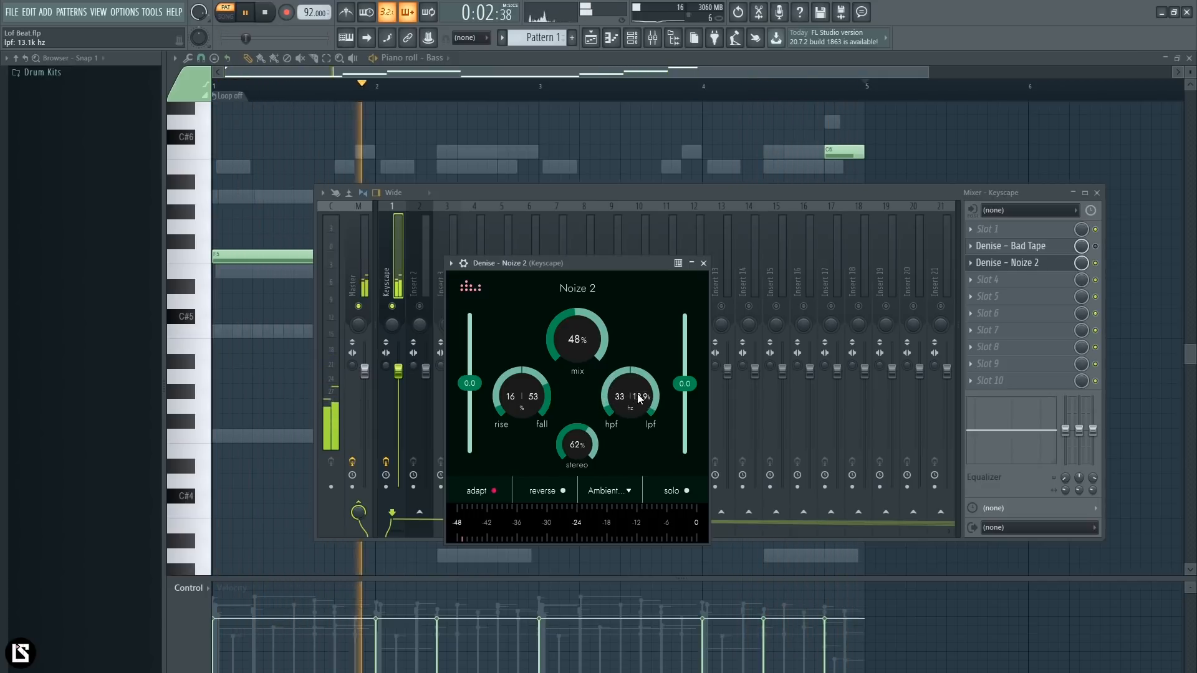
left_click(687, 493)
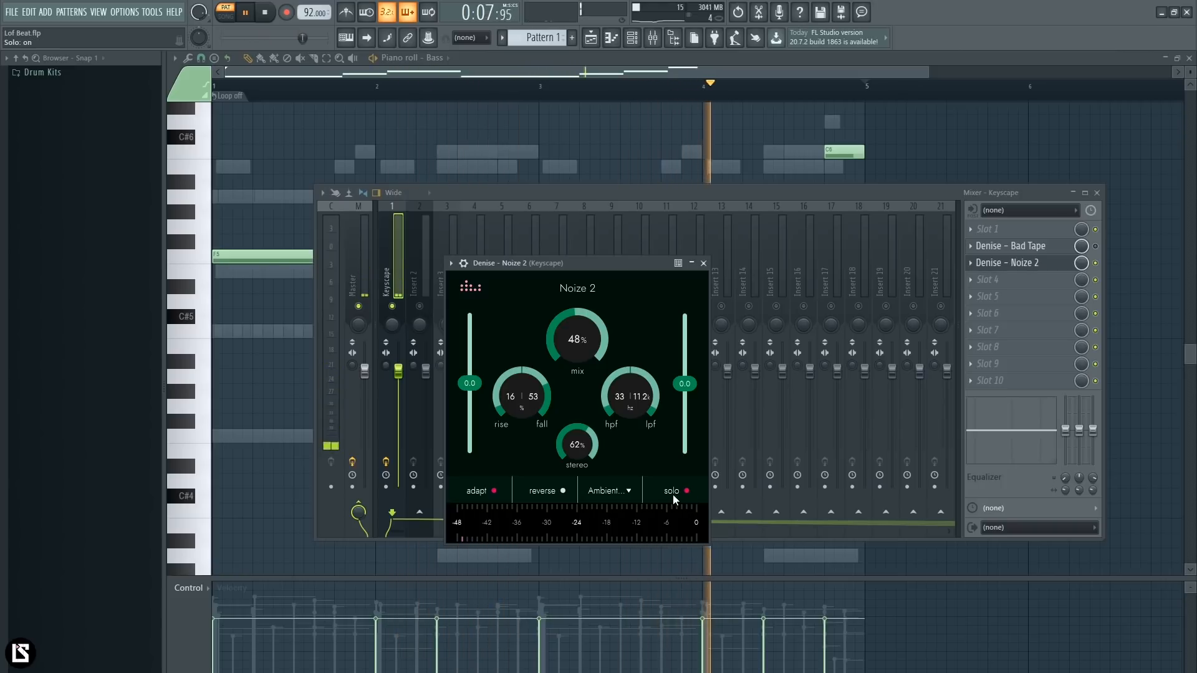
left_click(686, 492)
- Re-enable Bad Tape and compare the Keyscape mixer track with its effects bypassed and enabled
left_click(1096, 247)
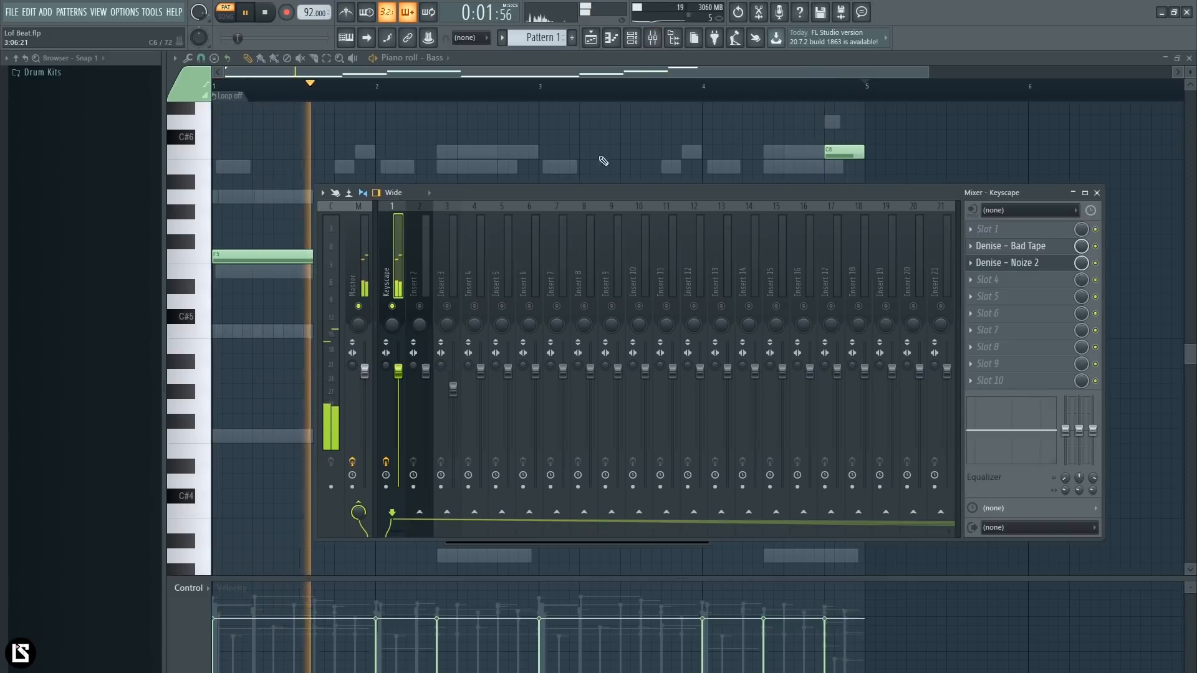
left_click(653, 43)
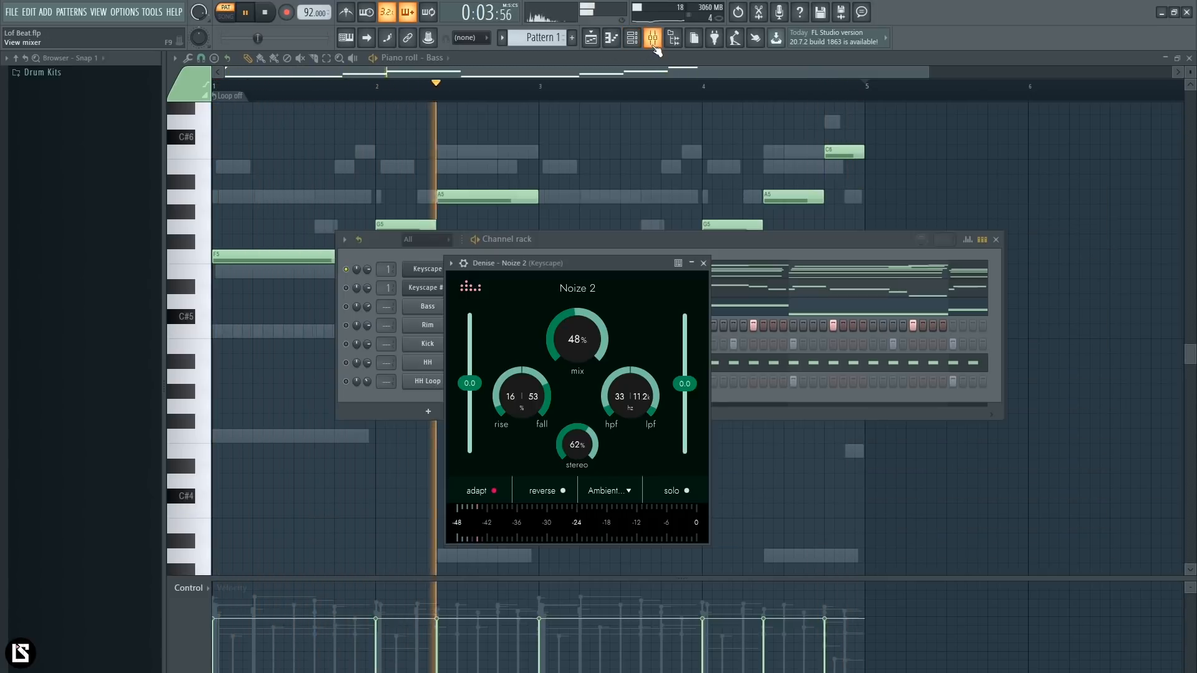
left_click(653, 43)
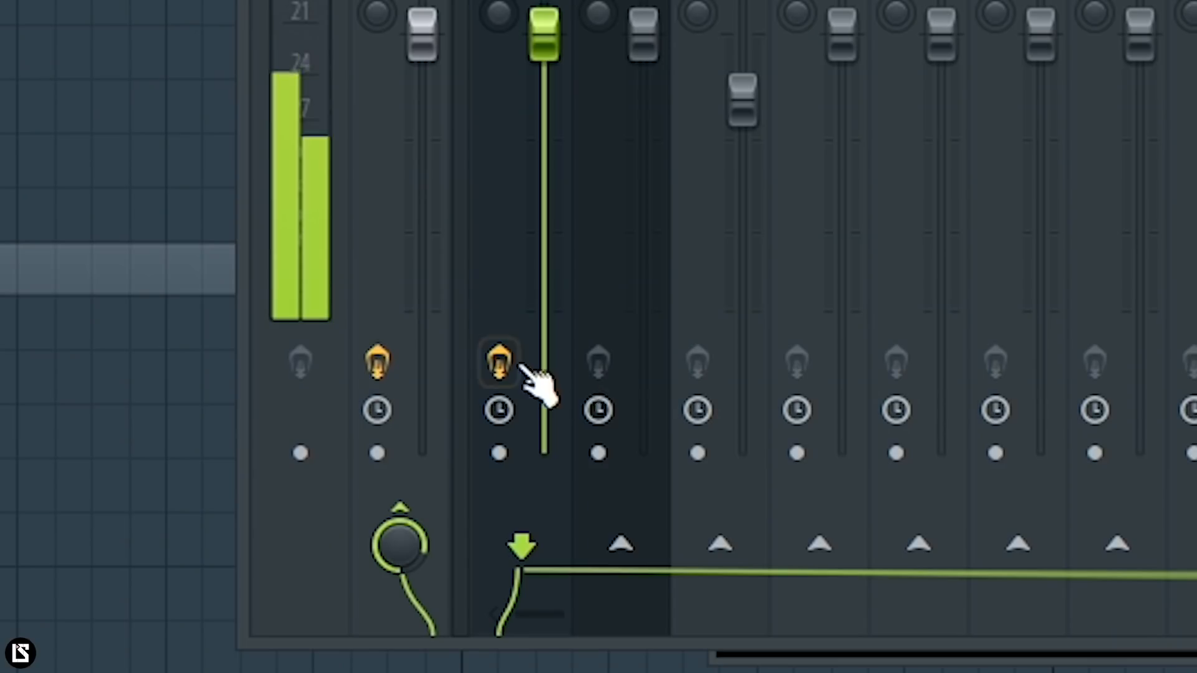
left_click(387, 462)
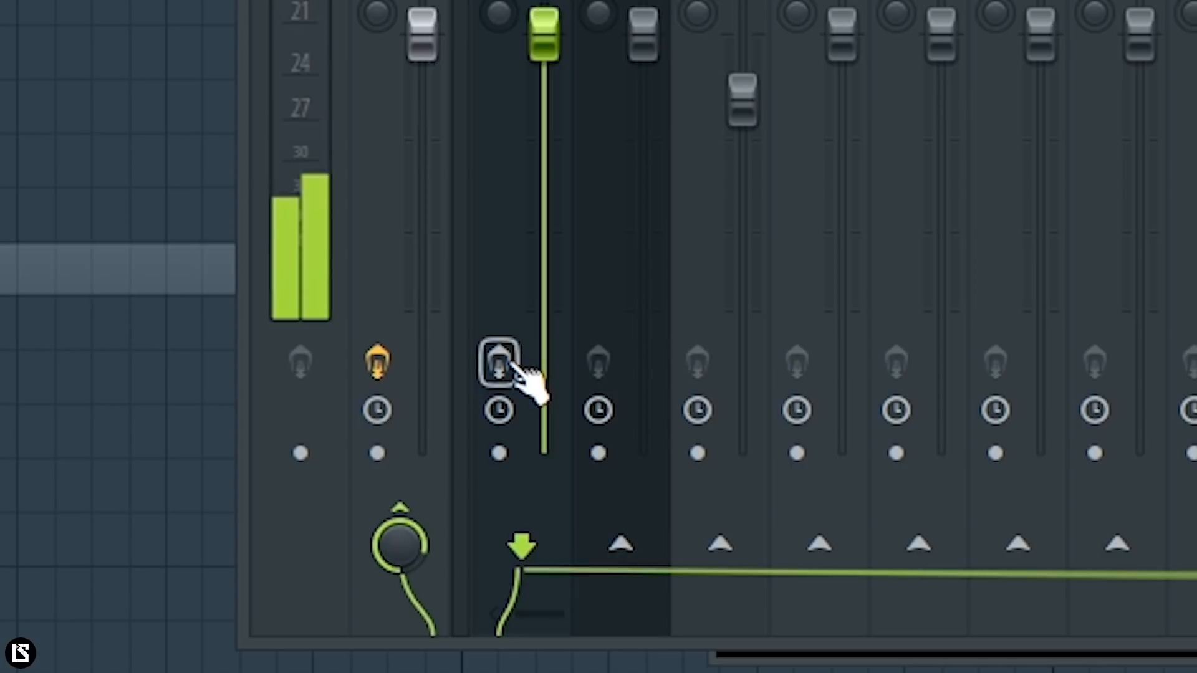
left_click(512, 368)
- Unmute all the channels in the channel rack so the full beat plays
key("F6")
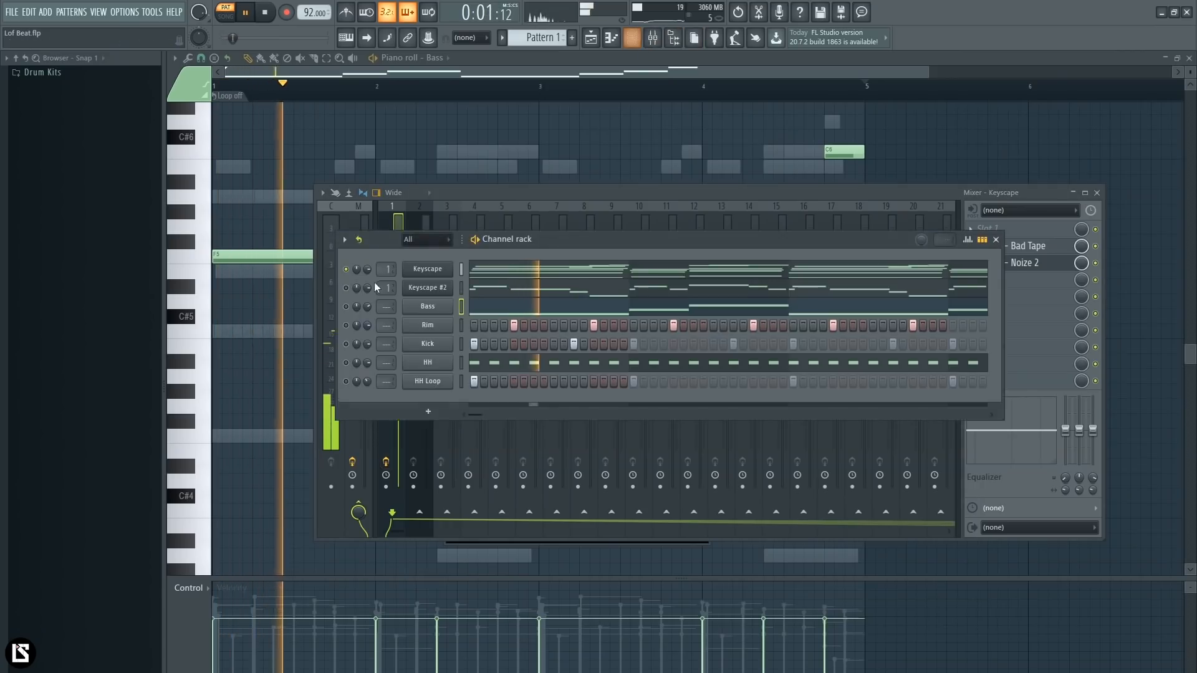
left_click_drag(569, 238, 563, 233)
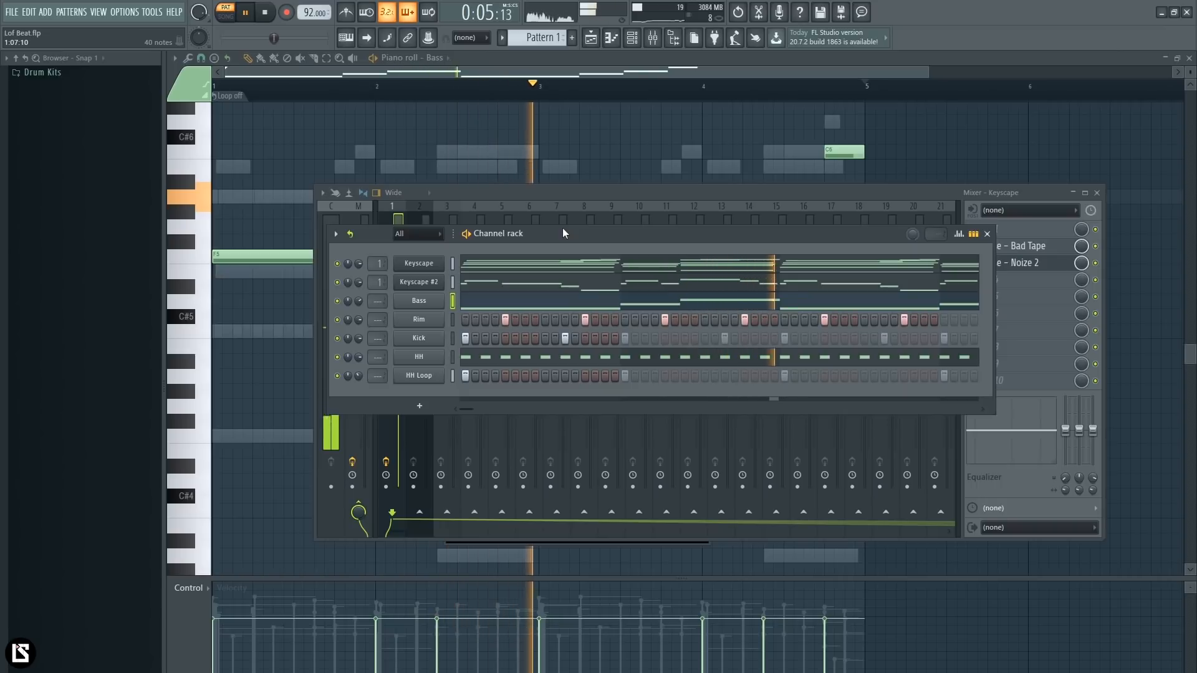
- Reopen Noize 2 on the Keyscape track and set its mix to 50% and low-pass filter to 10.0 kHz
left_click(1035, 262)
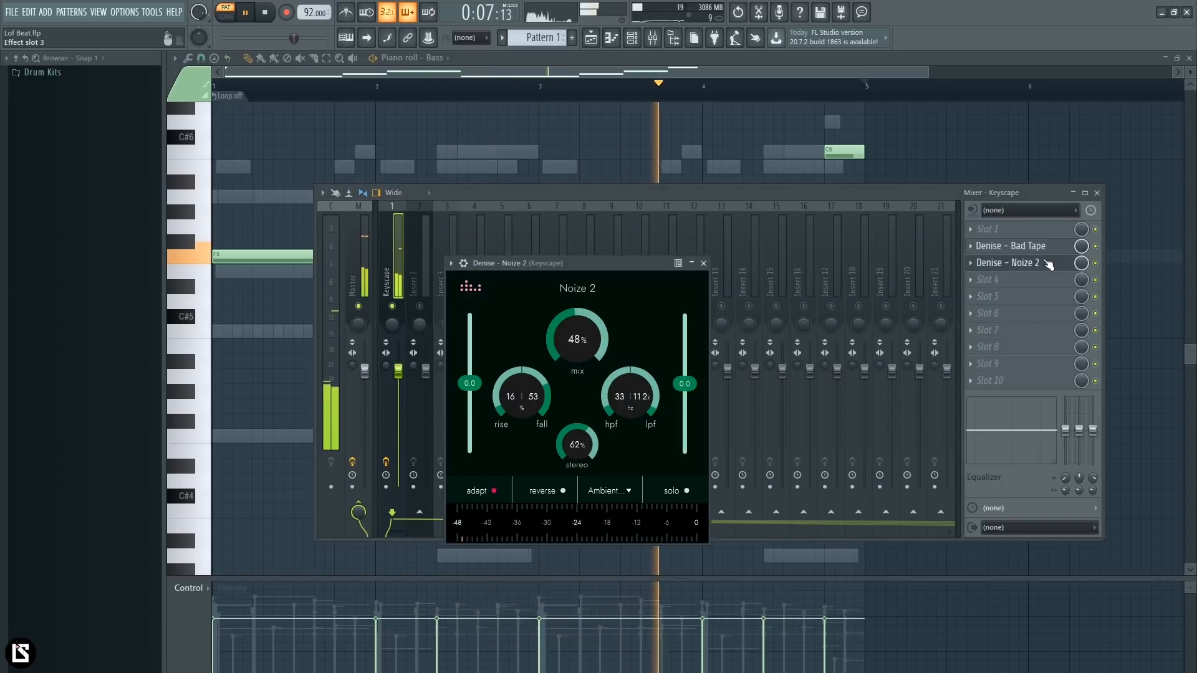
left_click_drag(575, 328, 580, 322)
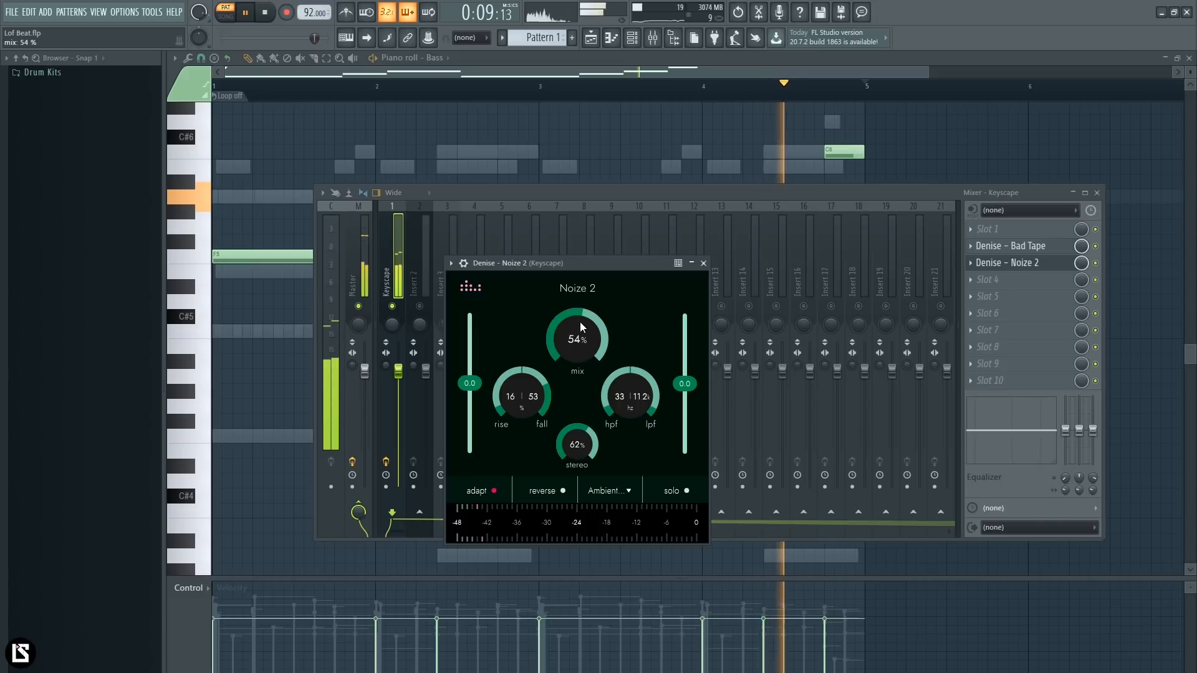
left_click_drag(579, 321, 578, 327)
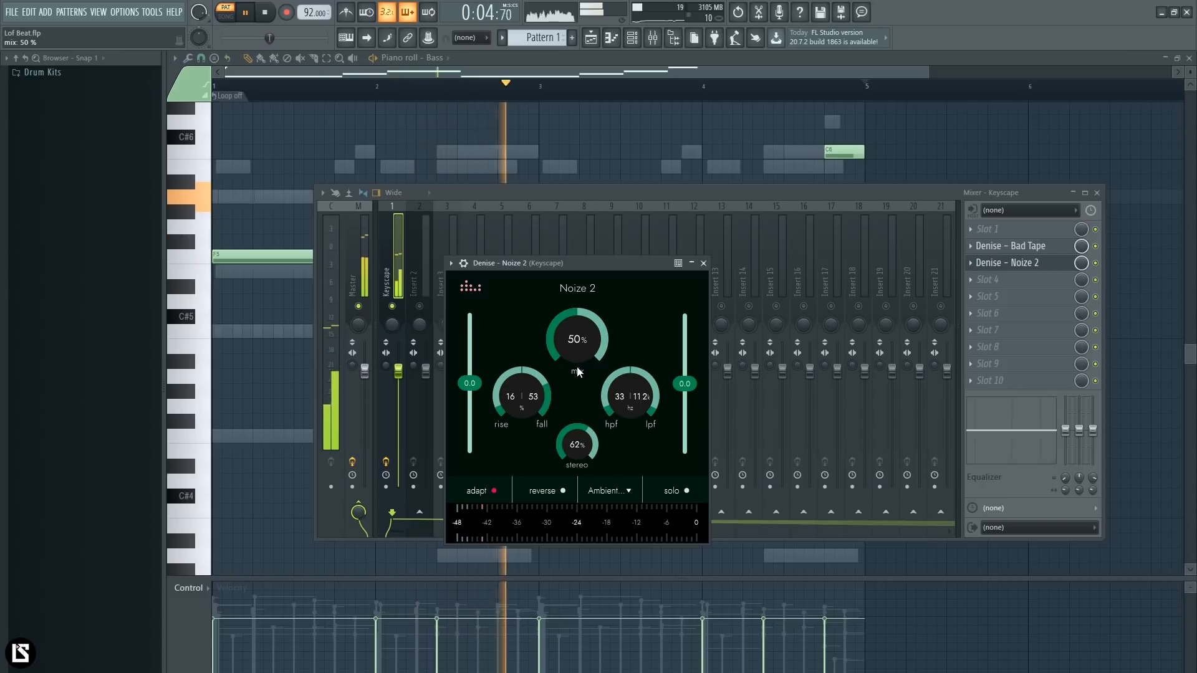
scroll(649, 409, "up", 2)
scroll(653, 396, "up", 4)
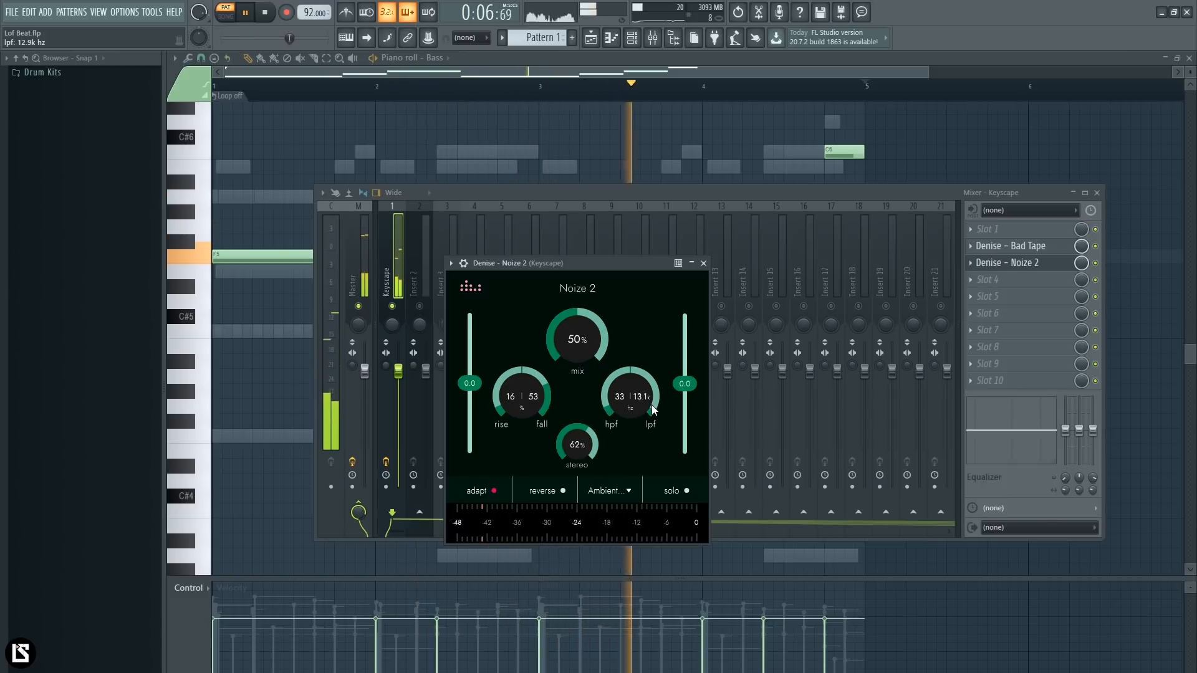
scroll(657, 408, "down", 5)
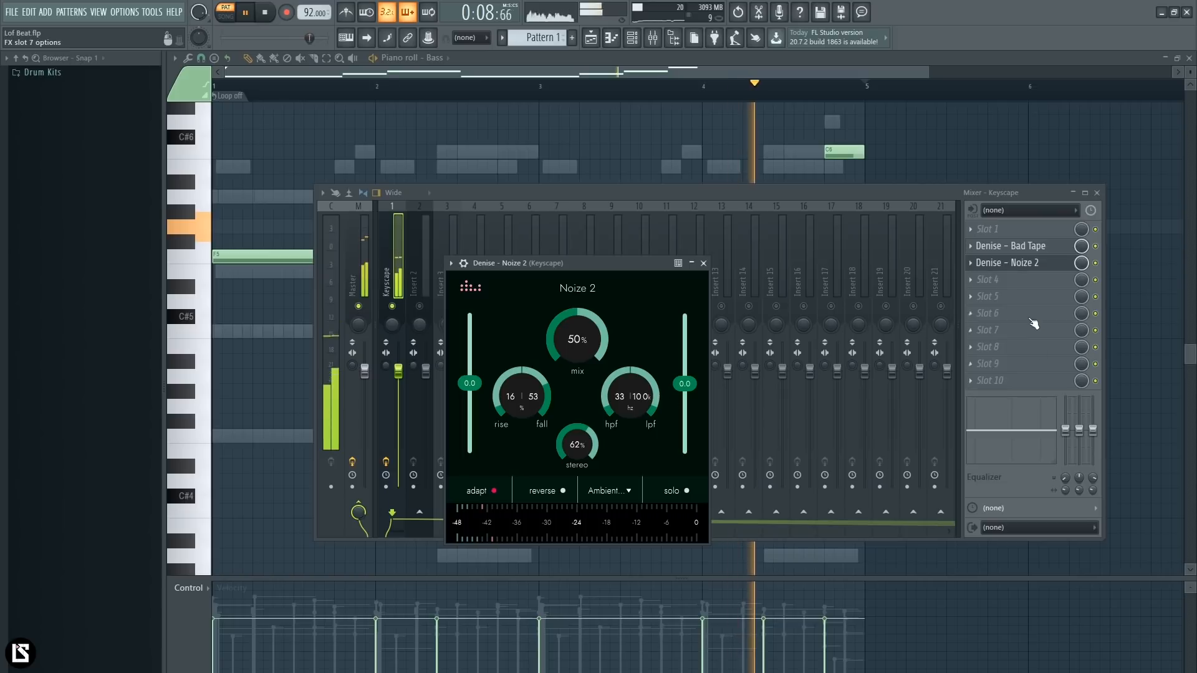
- Compare the full beat with the Keyscape effects off and on, and close Noize 2 and the mixer
left_click(386, 462)
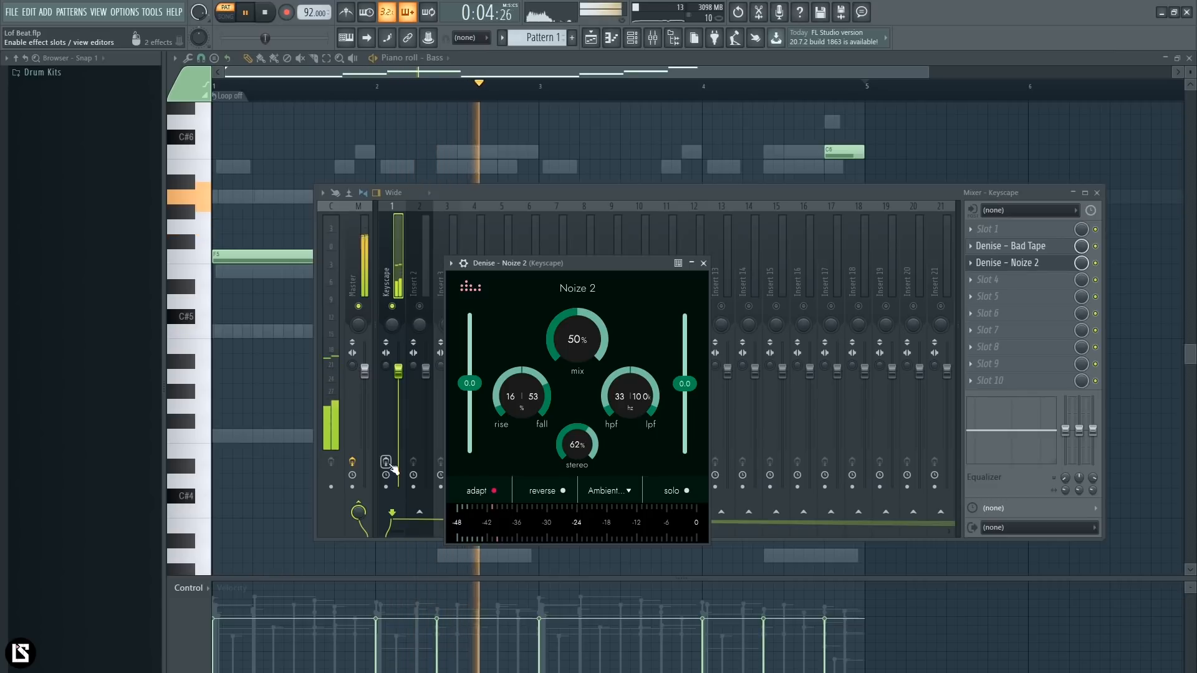
left_click(387, 463)
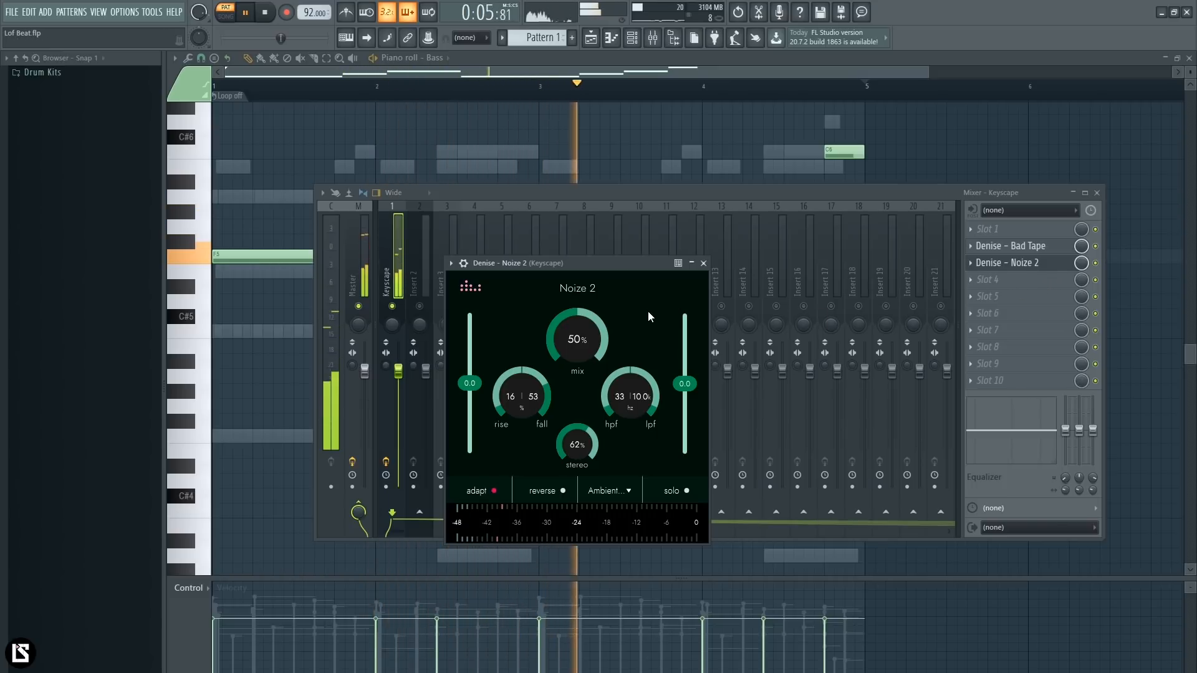
left_click(703, 263)
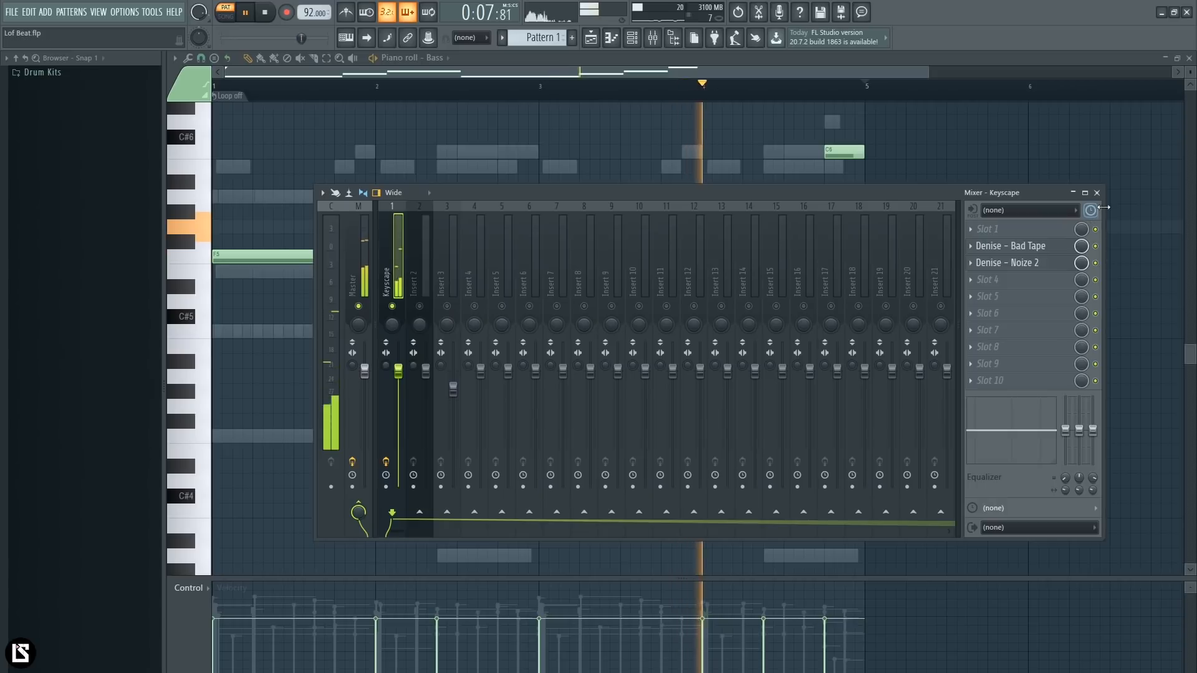
left_click(1097, 192)
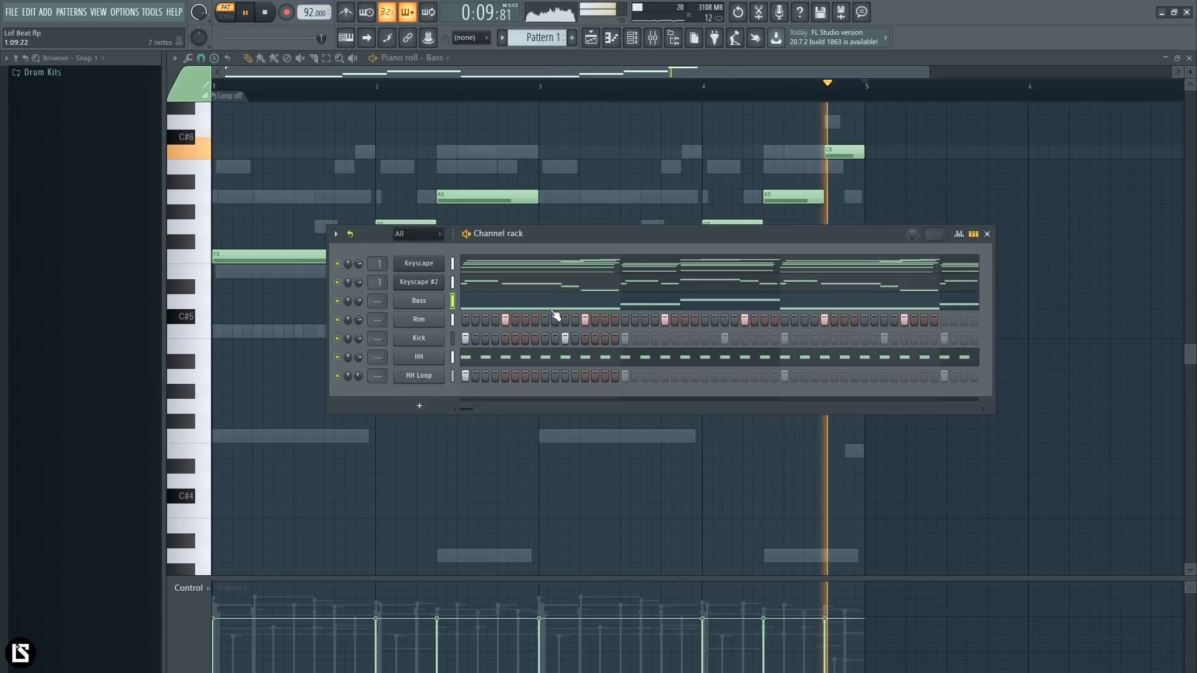